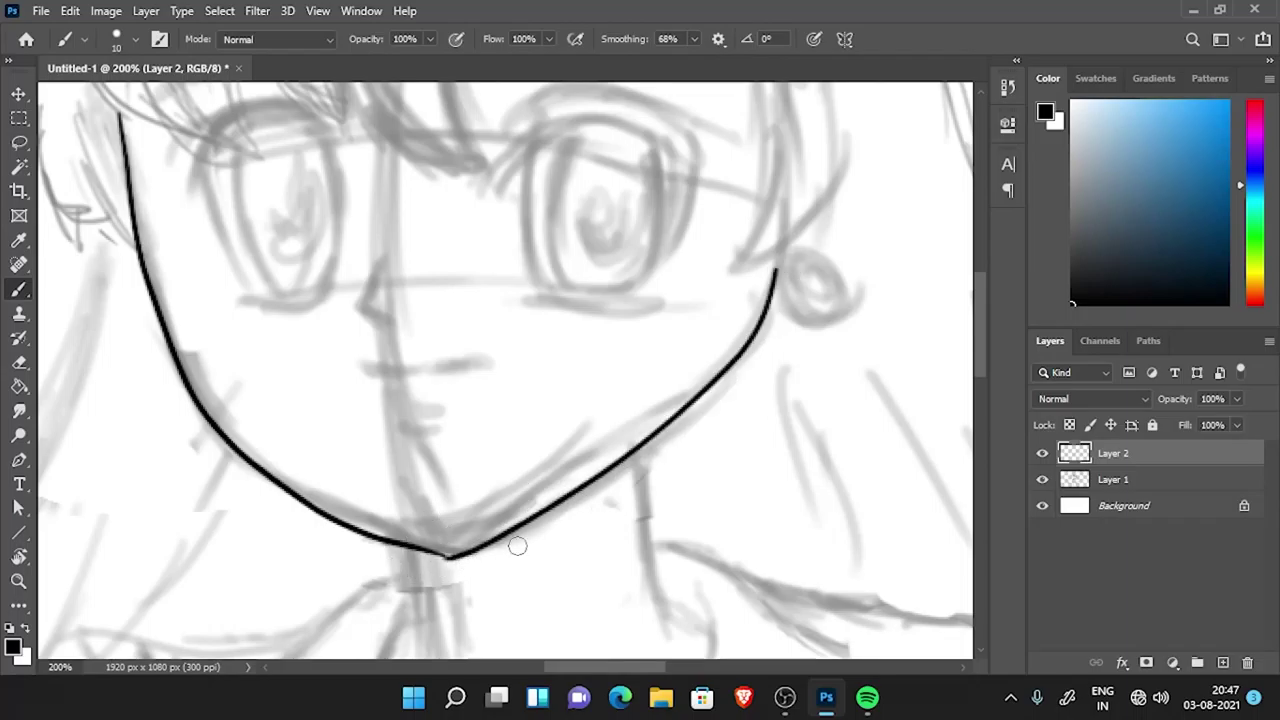
- Undo the two thick jaw strokes and redraw the jawline over the sketch with a 6 px brush at 49% smoothing
key(ctrl+z)
key(ctrl+z)
scroll(500, 370, up, 1)
right_click(629, 337)
right_click(743, 342)
key(Escape)
drag(110, 168, 489, 616)
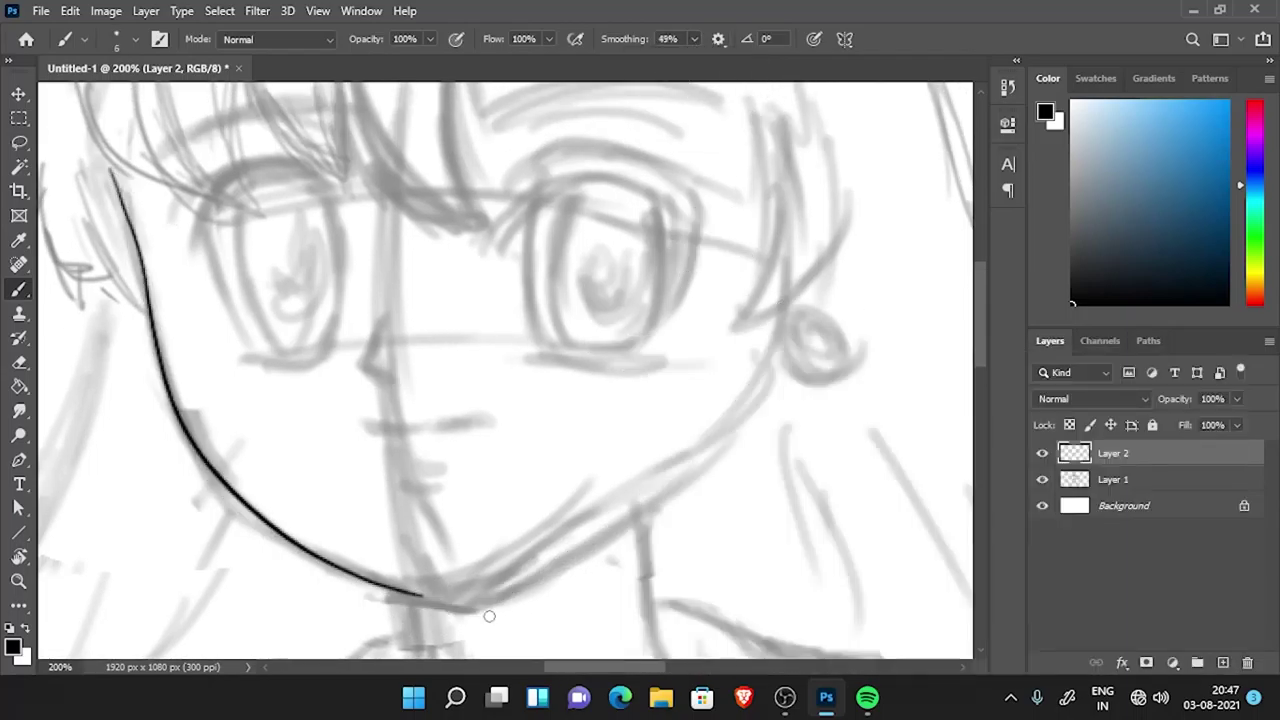
- Ink the angled nose and the short mouth lines over the sketch
drag(380, 316, 365, 366)
drag(365, 366, 403, 380)
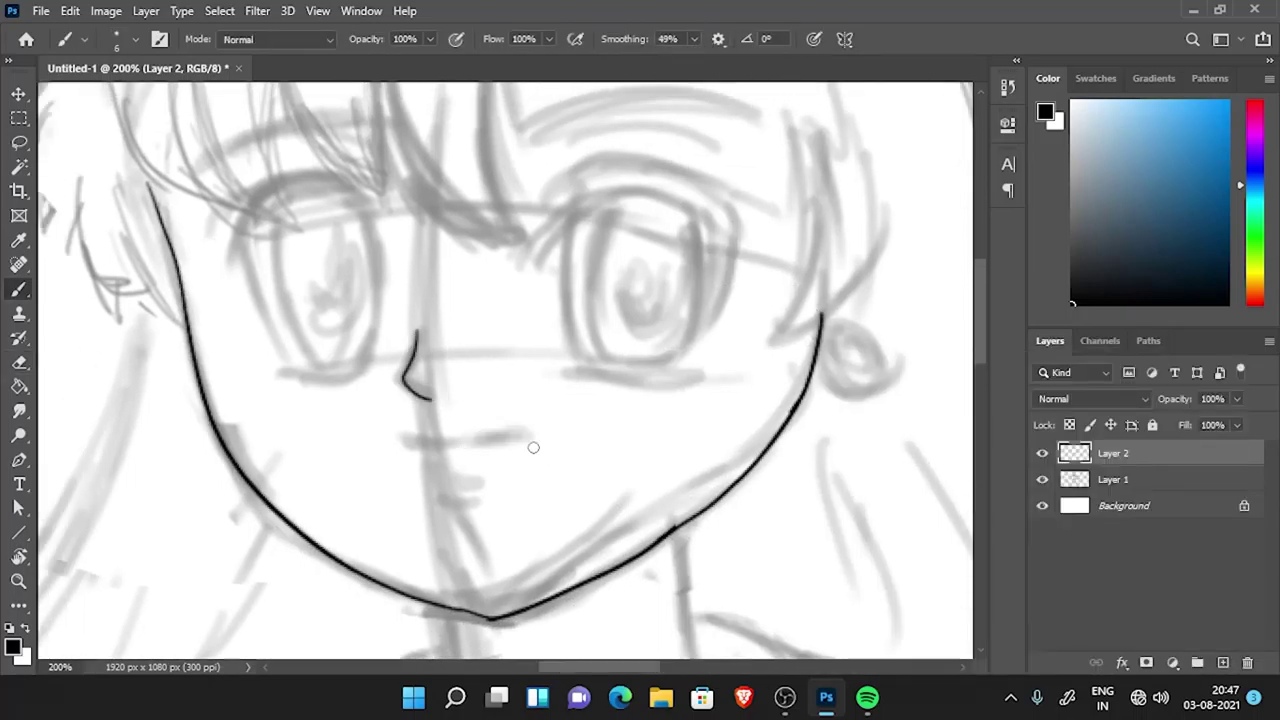
scroll(533, 447, up, 3)
drag(543, 408, 428, 423)
scroll(428, 423, left, 2)
drag(335, 415, 392, 418)
key(ctrl+minus)
key(ctrl+minus)
key(ctrl+minus)
key(ctrl+minus)
key(ctrl+minus)
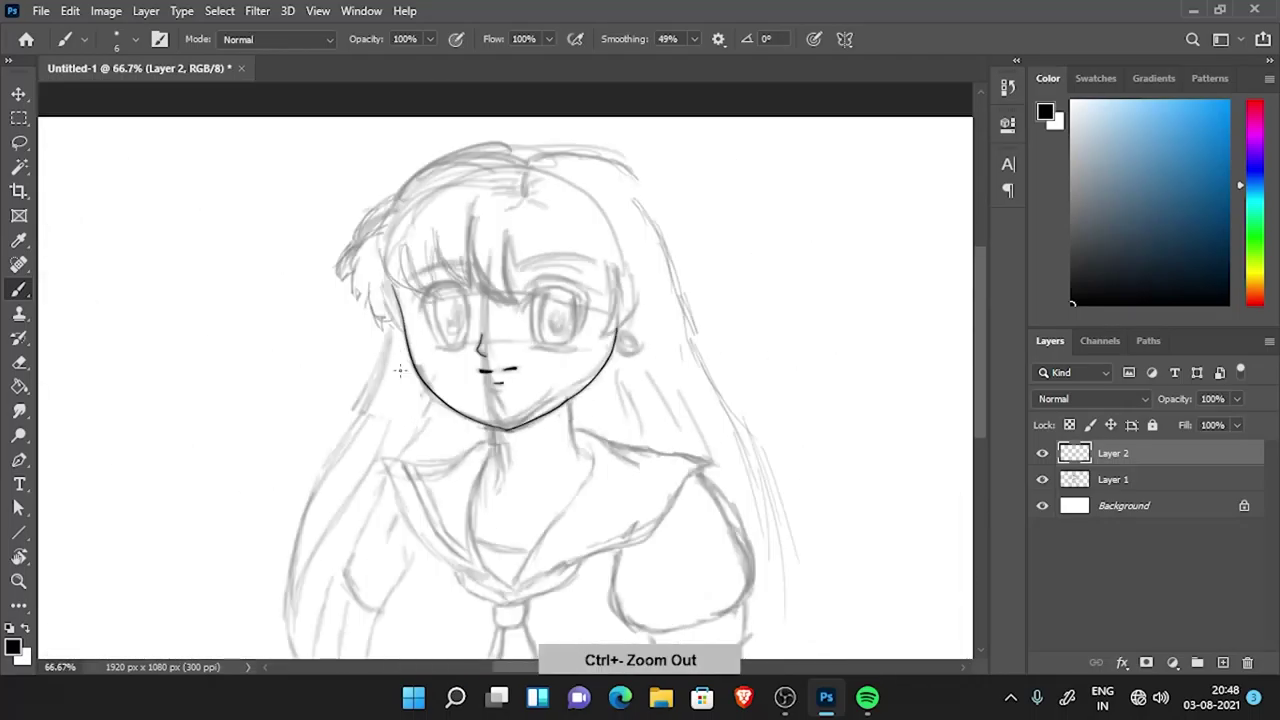
- Remove the upper mouth line, keeping the short lower-lip stroke
key(ctrl+plus)
key(ctrl+plus)
key(ctrl+plus)
key(e)
drag(466, 366, 540, 358)
key(b)
key(ctrl+z)
key(ctrl+z)
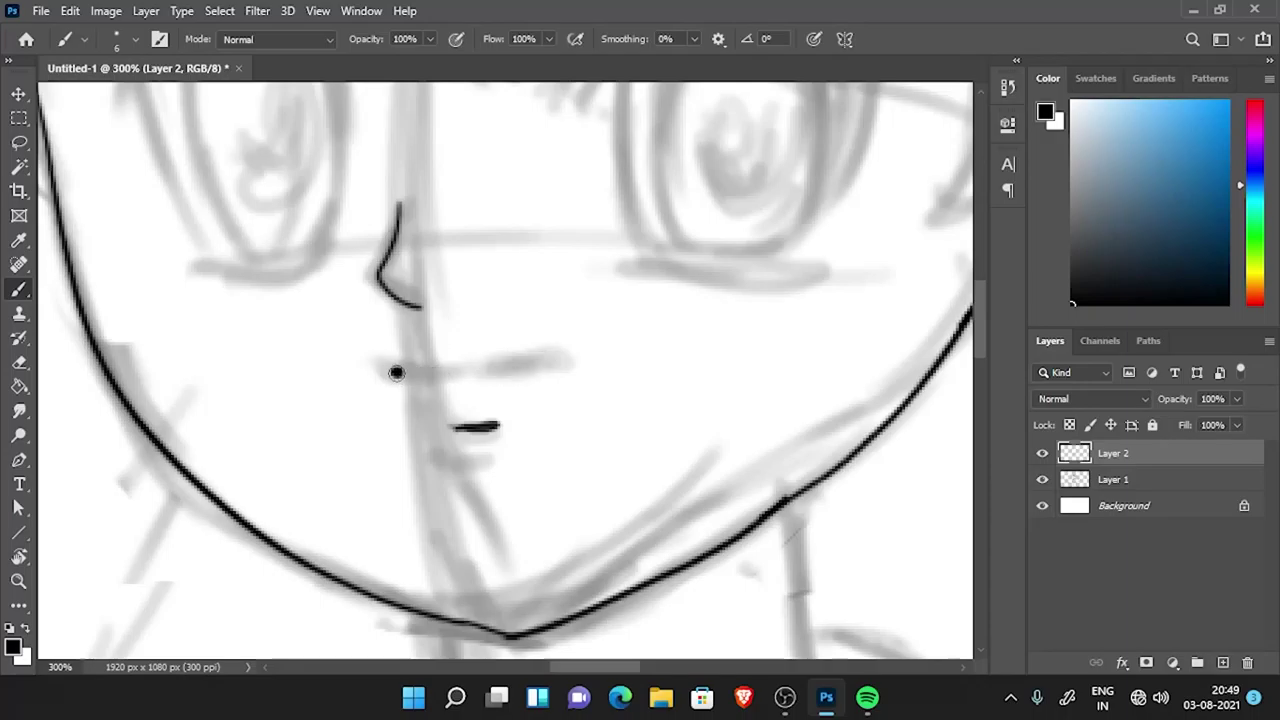
- Redraw the upper mouth line as two short, thick strokes with a gap between them
key(alt+e)
key(ctrl+z)
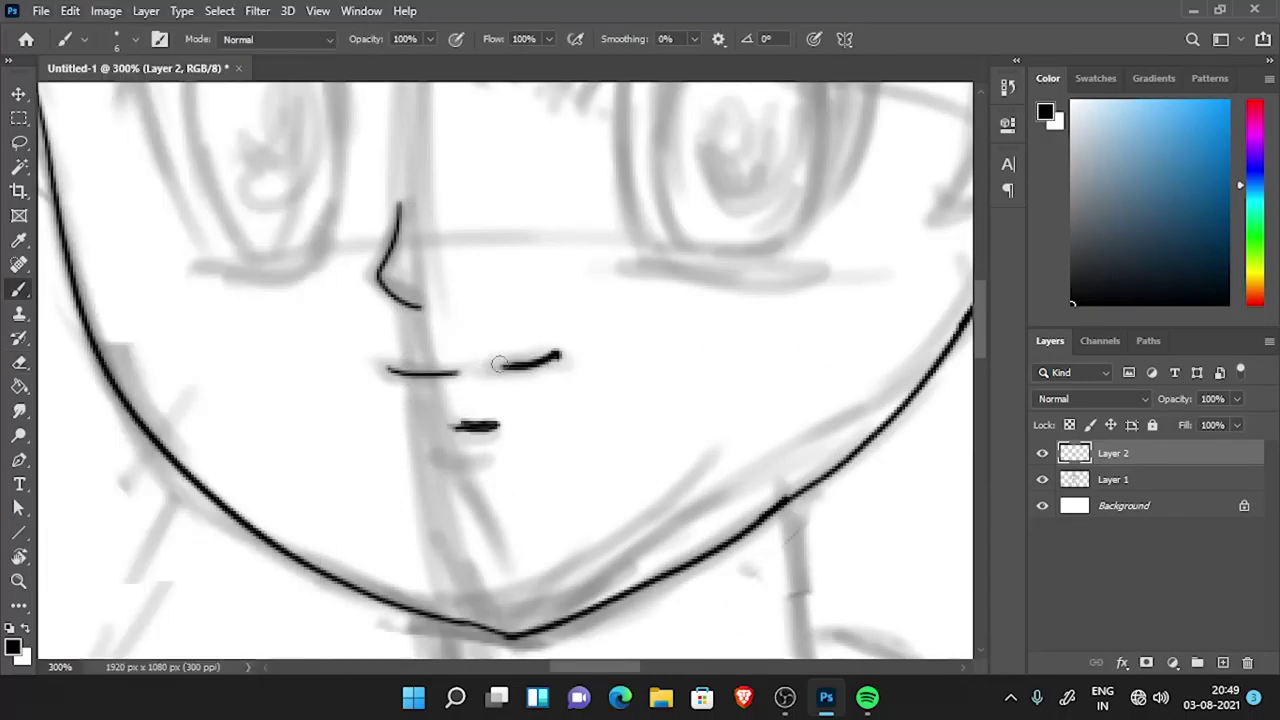
drag(552, 360, 497, 373)
key(ctrl+minus)
key(ctrl+minus)
key(ctrl+plus)
key(ctrl+plus)
- Replace the thin nose line with a thicker angled one, using the Mixer Brush at 7 px
drag(401, 186, 421, 303)
key(ctrl+z)
drag(402, 197, 367, 268)
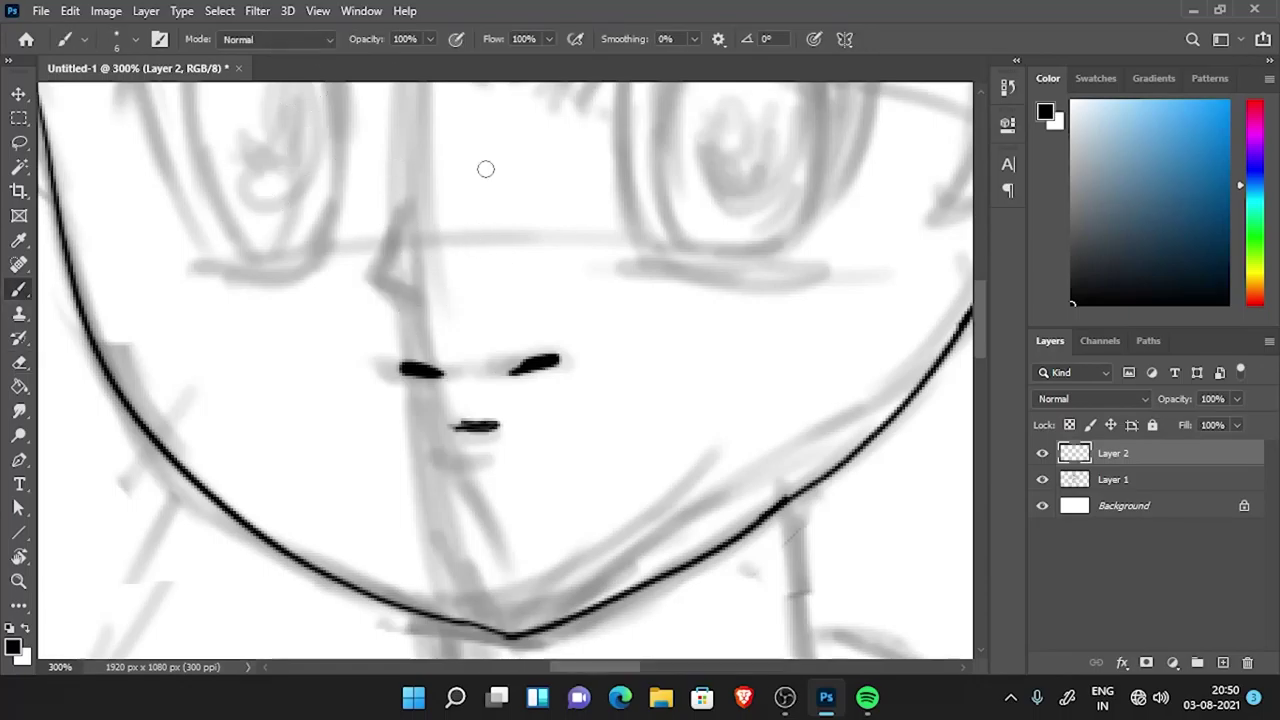
right_click(486, 168)
right_click(19, 288)
click(86, 343)
right_click(410, 346)
key(Escape)
key(ctrl+shift+z)
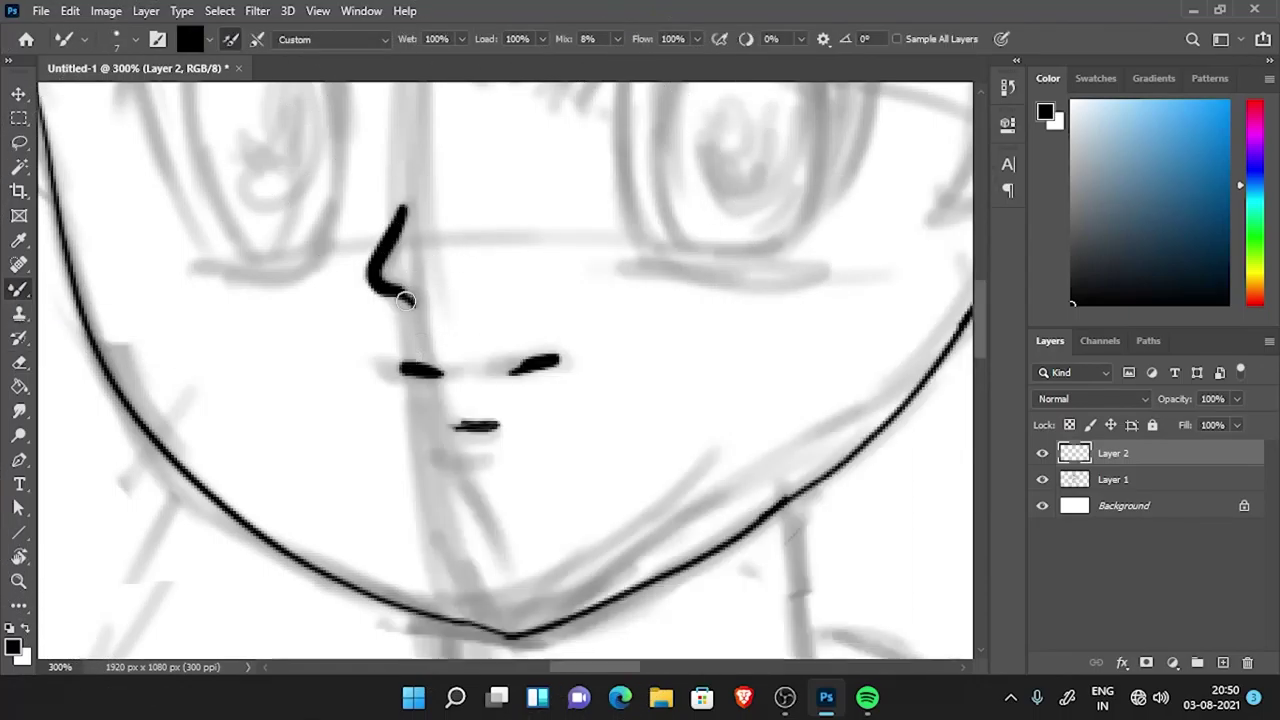
- Ink the left eye's iris outline, upper lid, inner pupil oval and small highlight circle
key(ctrl+minus)
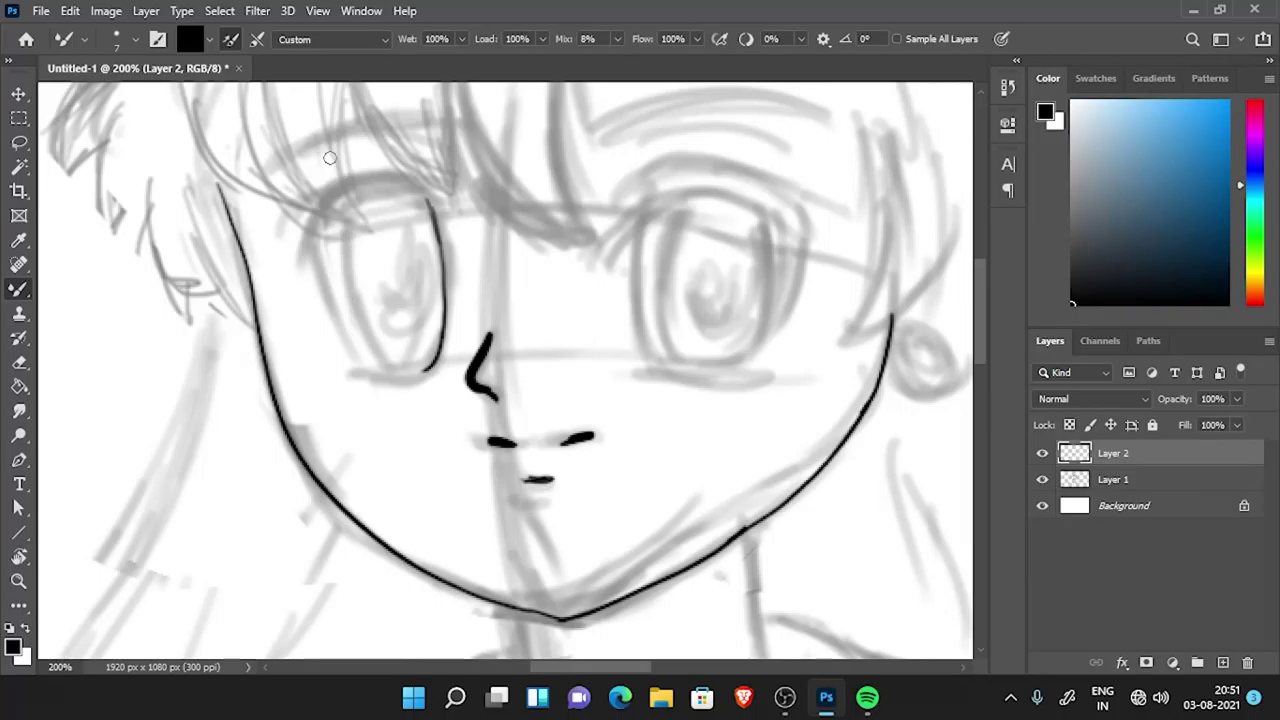
key(e)
drag(390, 348, 376, 357)
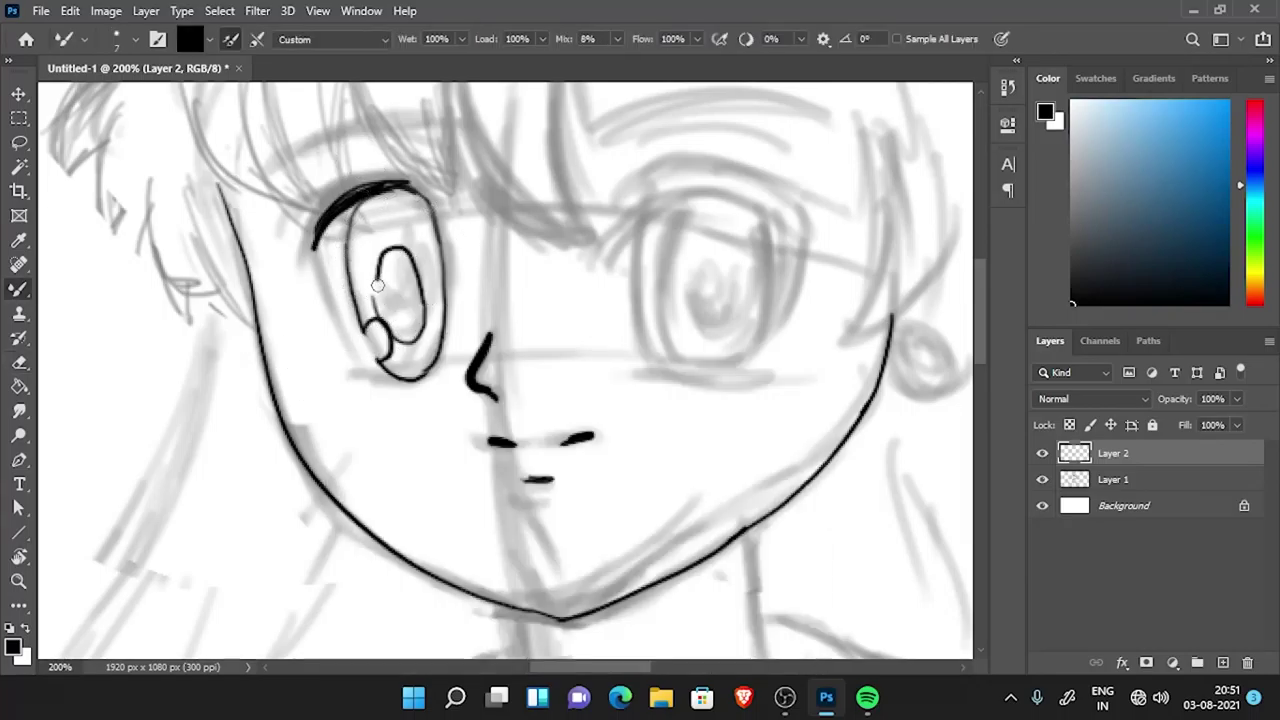
- Erase the stray lines inside the large oval highlight of the left eye
key(e)
scroll(432, 265, up, 2)
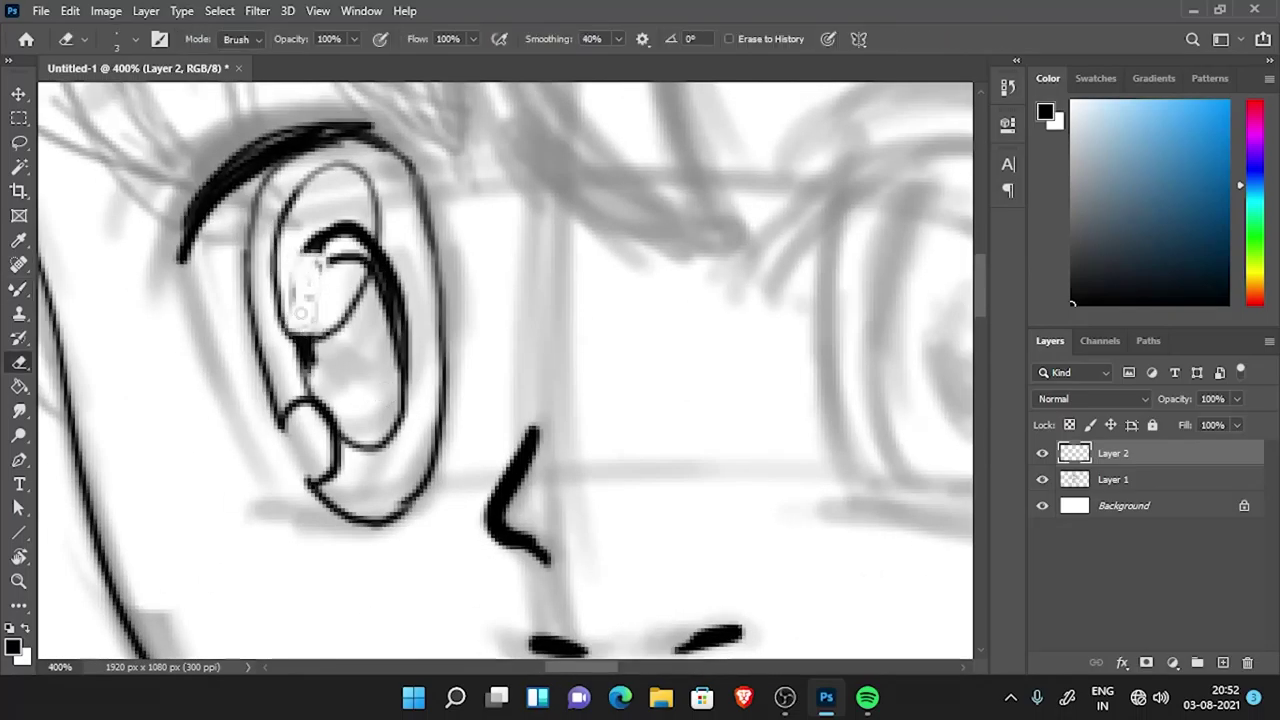
drag(370, 240, 315, 242)
- Fill the left eye's pupil solid black and draw a lower lid line beneath the iris
key(b)
mouse_move(318, 385)
mouse_down()
mouse_move(360, 411)
mouse_move(358, 322)
mouse_move(386, 416)
mouse_move(345, 337)
mouse_up()
key(ctrl+minus)
mouse_move(342, 490)
mouse_down()
mouse_move(456, 470)
mouse_move(345, 488)
mouse_up()
key(ctrl+plus)
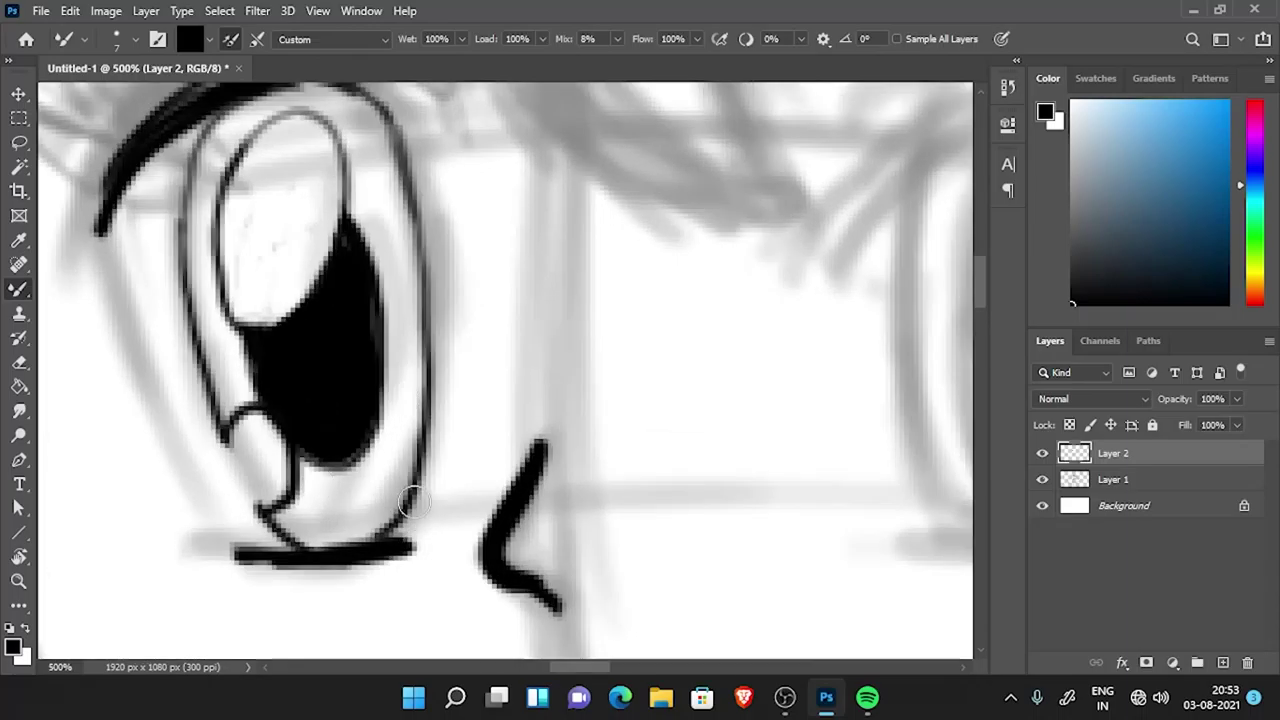
- Add short lashes beneath the left eye's lower lid line
key(ctrl+plus)
key(ctrl+plus)
key(ctrl+plus)
key(ctrl+minus)
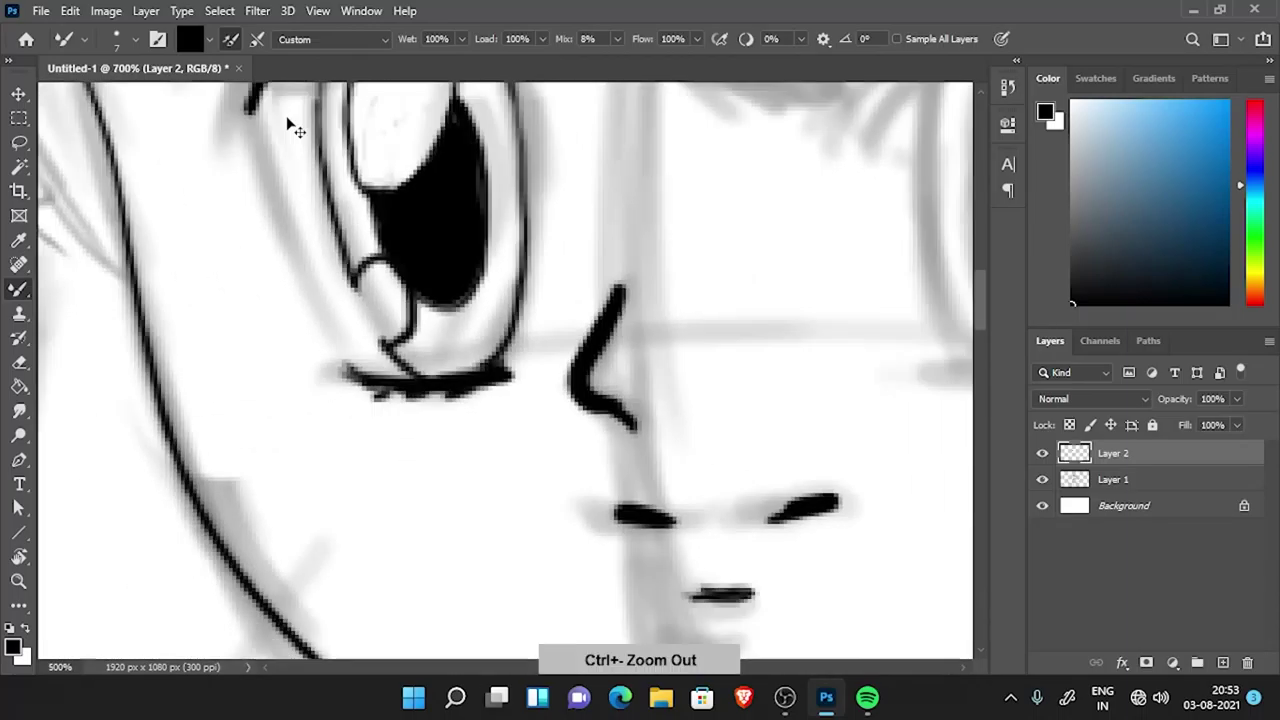
- Thicken the inner upper edge of the left eye's outline, undoing unsatisfactory strokes
key(ctrl+plus)
drag(575, 318, 565, 248)
key(ctrl+minus)
key(ctrl+z)
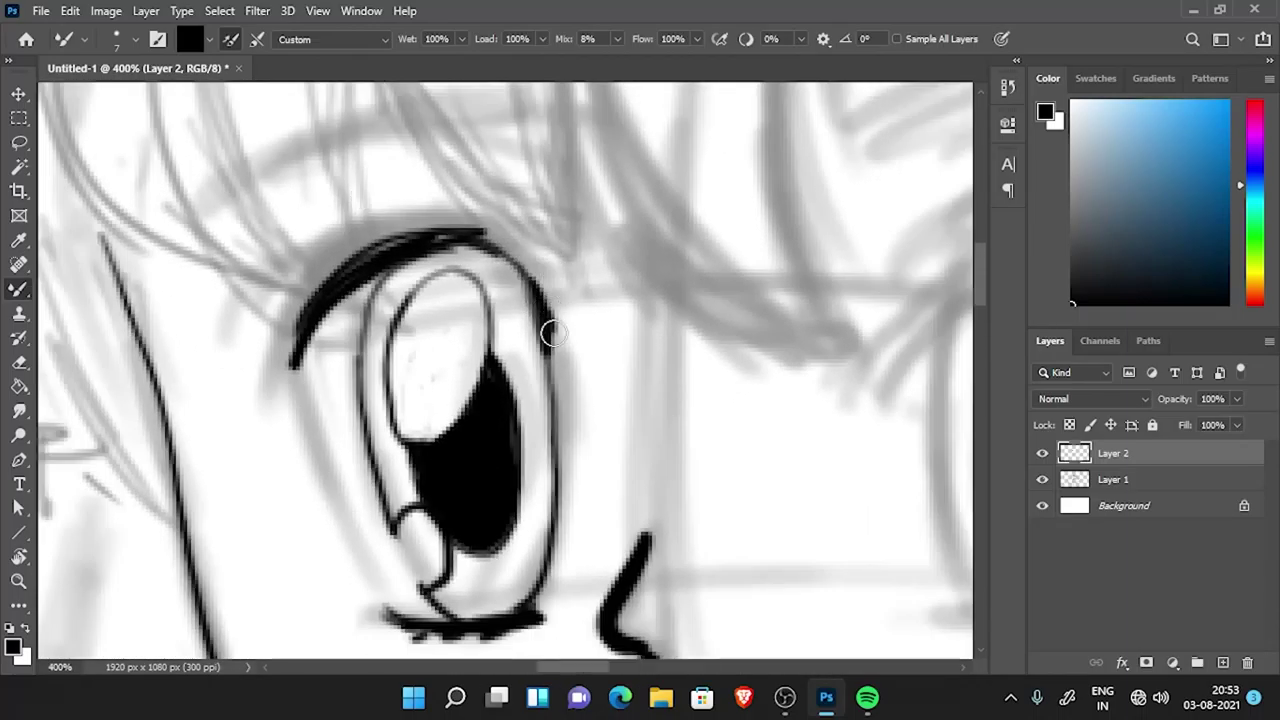
key(ctrl+z)
drag(558, 336, 535, 254)
key(ctrl+z)
- Build up a heavy black upper lid on the left eye with pointed lashes at its outer corner
mouse_move(277, 385)
mouse_down()
mouse_move(325, 285)
mouse_move(365, 280)
mouse_move(307, 317)
mouse_up()
key(e)
key(b)
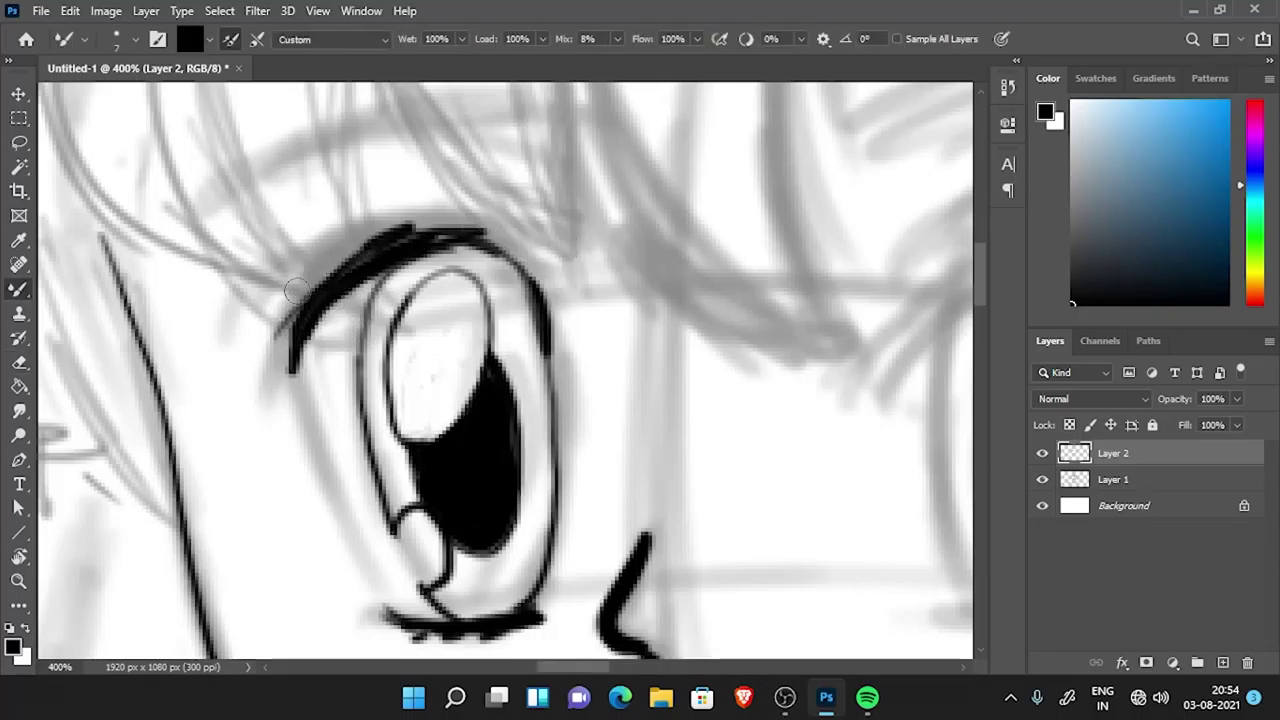
mouse_move(303, 267)
mouse_down()
mouse_move(417, 278)
mouse_move(479, 211)
mouse_move(314, 260)
mouse_move(360, 238)
mouse_move(538, 238)
mouse_up()
key(ctrl+1)
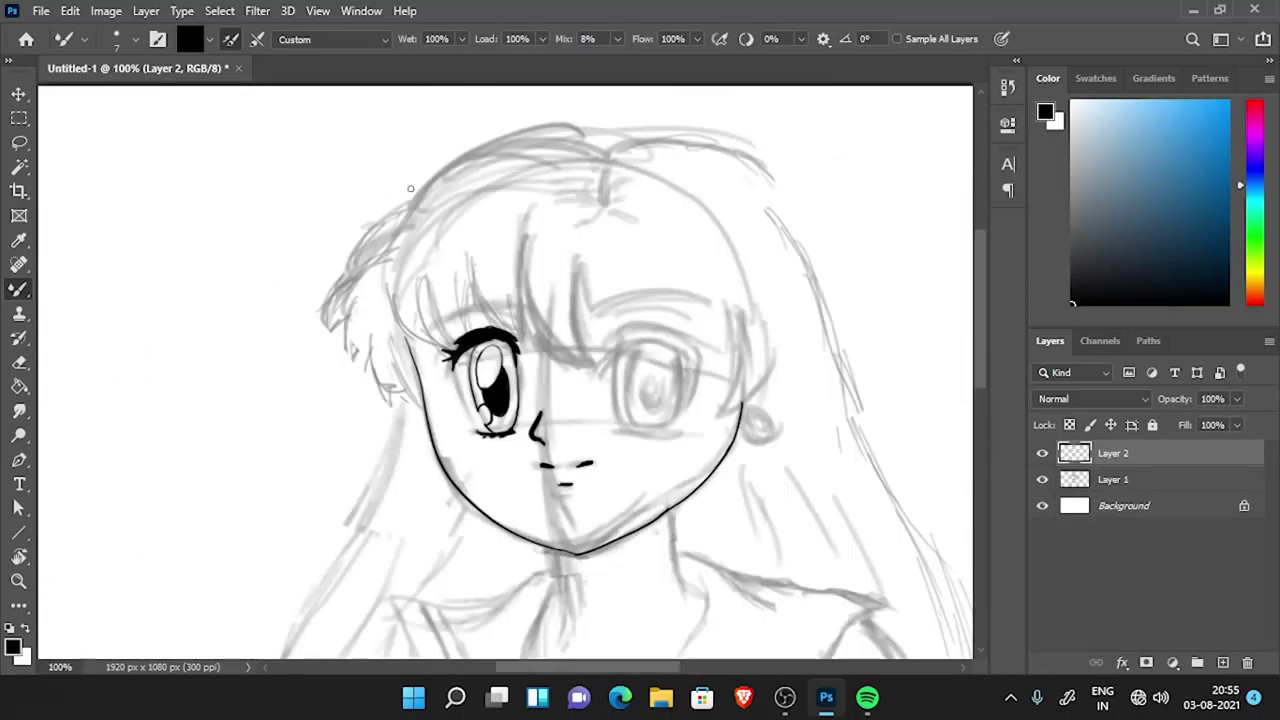
- Select the inked left eye with the Lasso, reposition it slightly with Free Transform and deselect it
key(l)
key(ctrl+t)
drag(505, 316, 500, 337)
key(Escape)
key(ctrl+t)
key(Return)
key(ctrl+d)
- Ink the right eye's thick black upper lid with pointed lashes at the outer corner
key(ctrl+plus)
key(ctrl+plus)
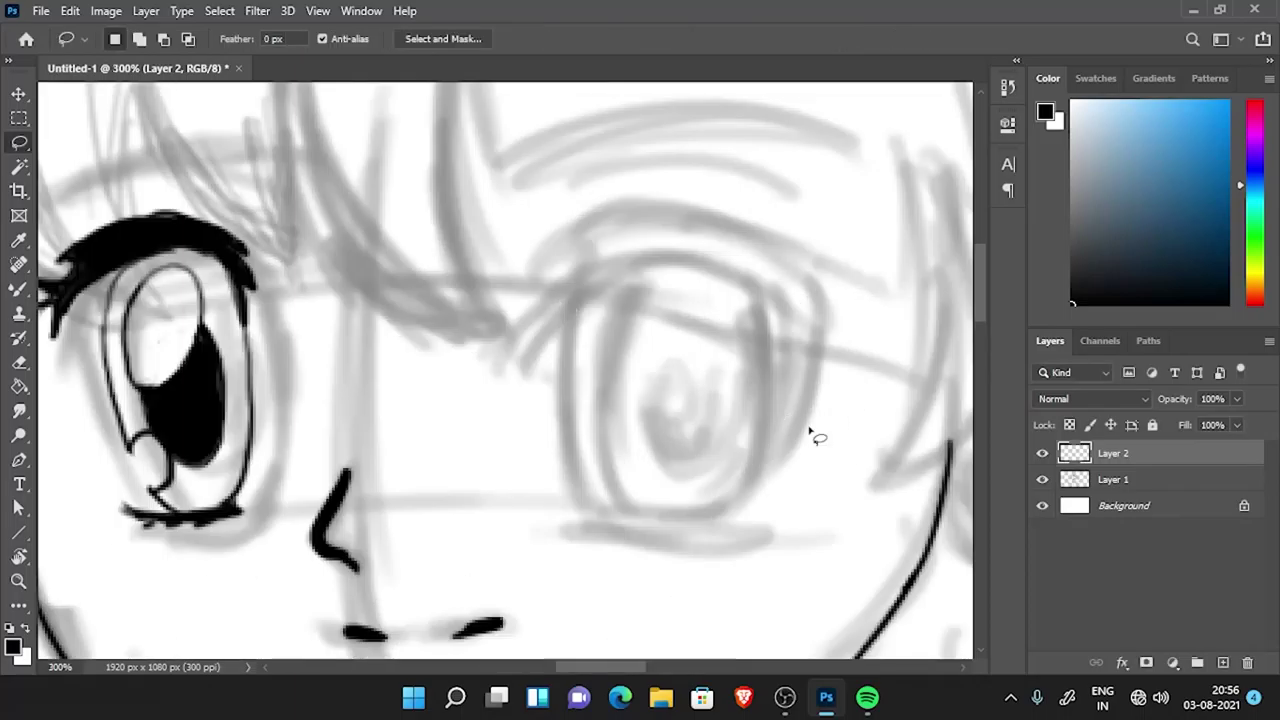
key(b)
drag(537, 216, 689, 210)
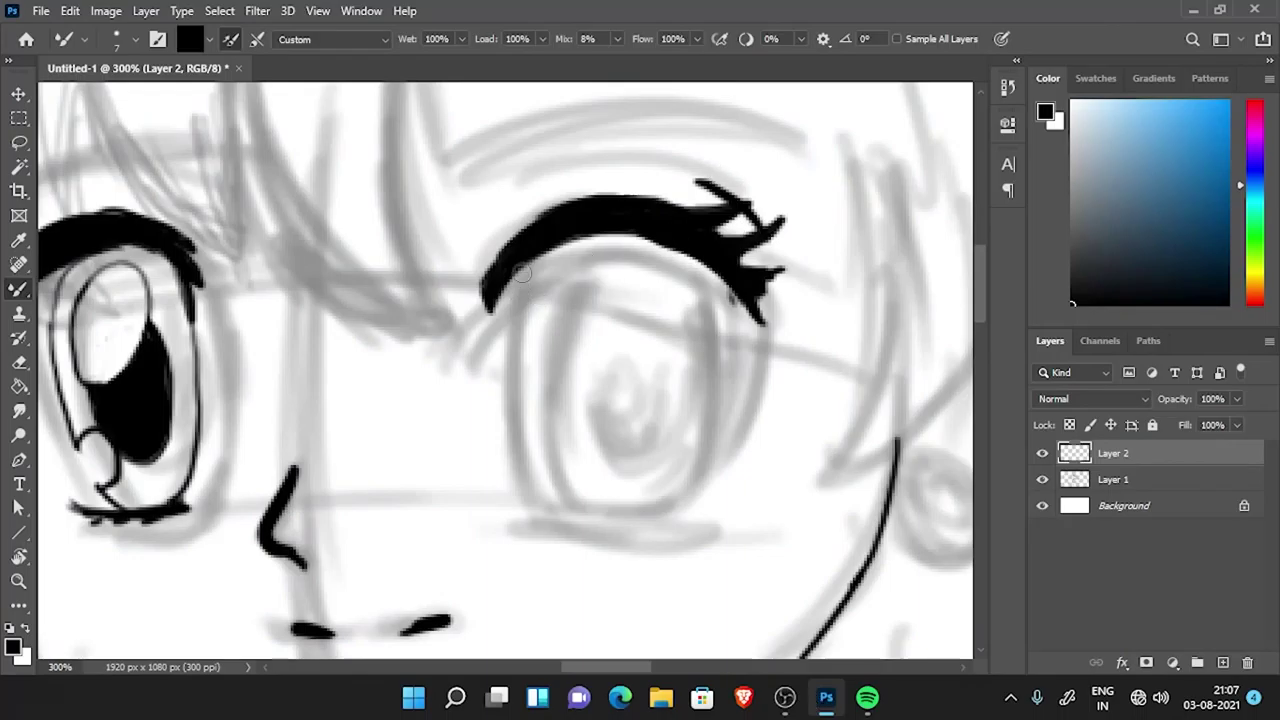
- Draw both sides of the right eye's iris and its lower lash line
mouse_move(565, 245)
mouse_down()
mouse_move(688, 425)
mouse_move(686, 278)
mouse_up()
key(e)
key(b)
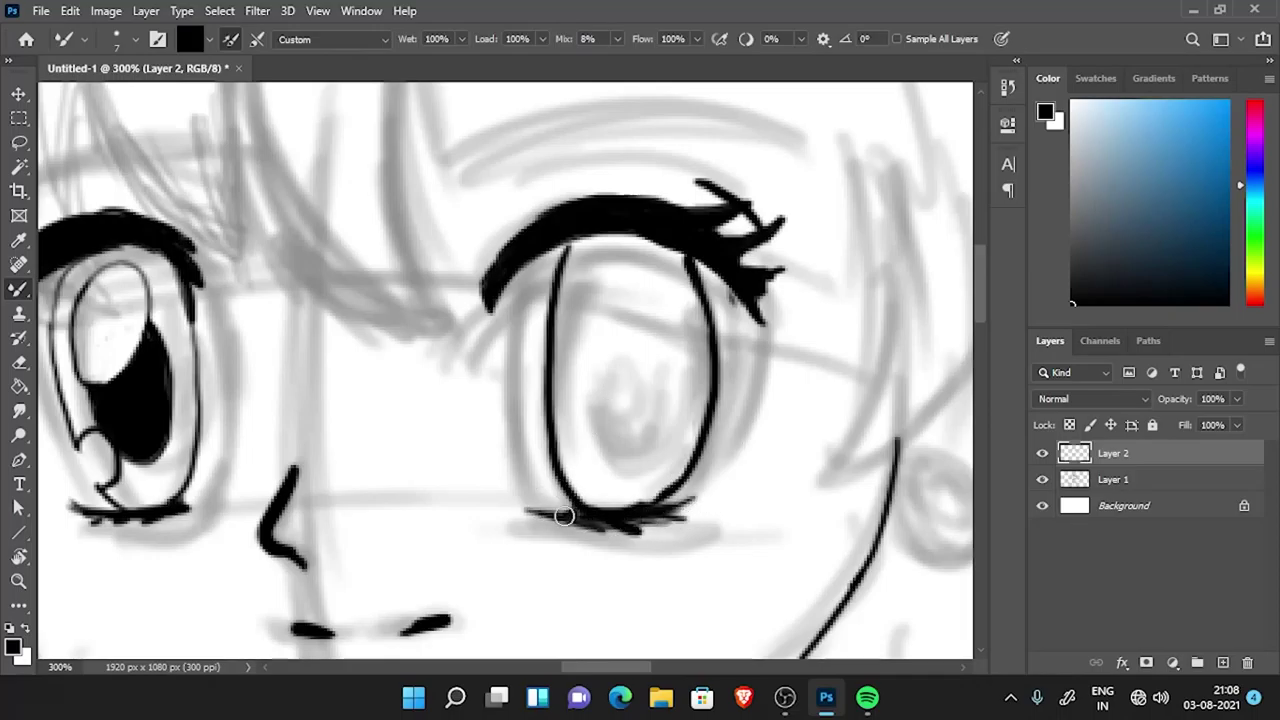
- Add the pupil oval and a small highlight circle inside the right eye, erasing the overlapping lines
key(e)
mouse_move(559, 458)
mouse_down()
mouse_move(588, 464)
mouse_move(666, 363)
mouse_move(592, 462)
mouse_up()
key(b)
- Redraw the left edge of the right eye's iris farther out and erase the old edge
drag(540, 352, 548, 440)
key(e)
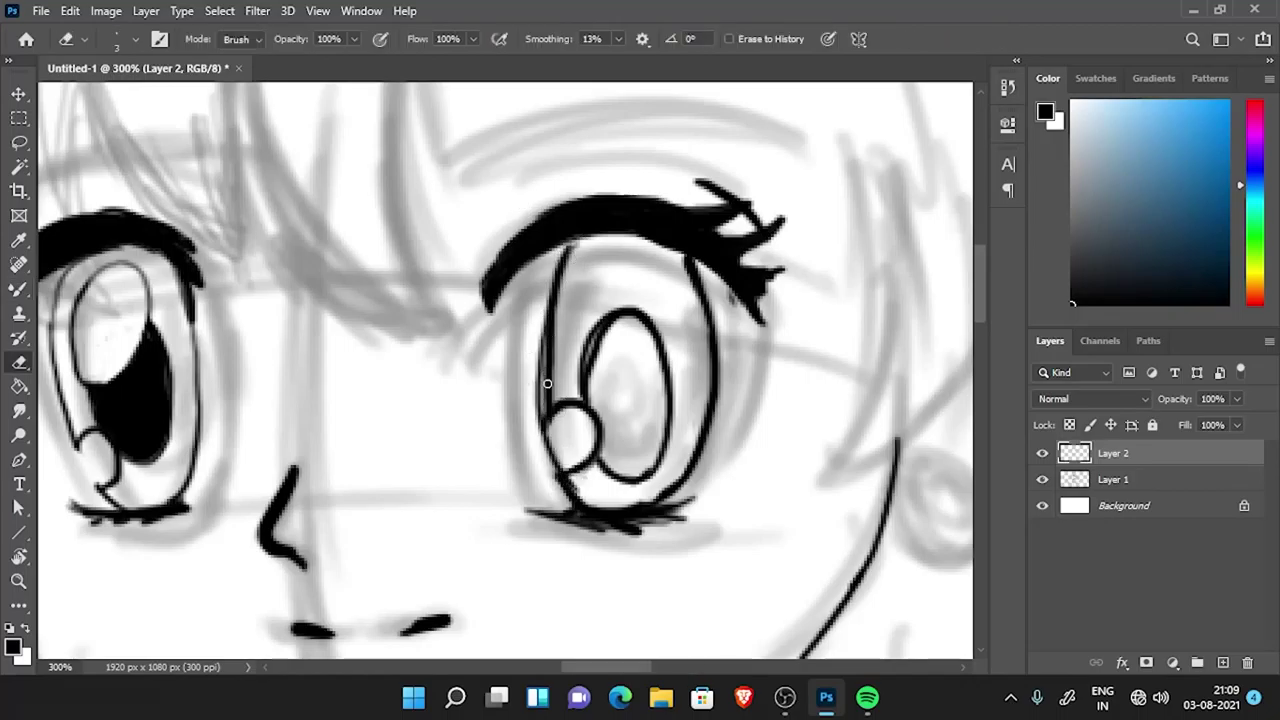
drag(561, 342, 545, 398)
key(b)
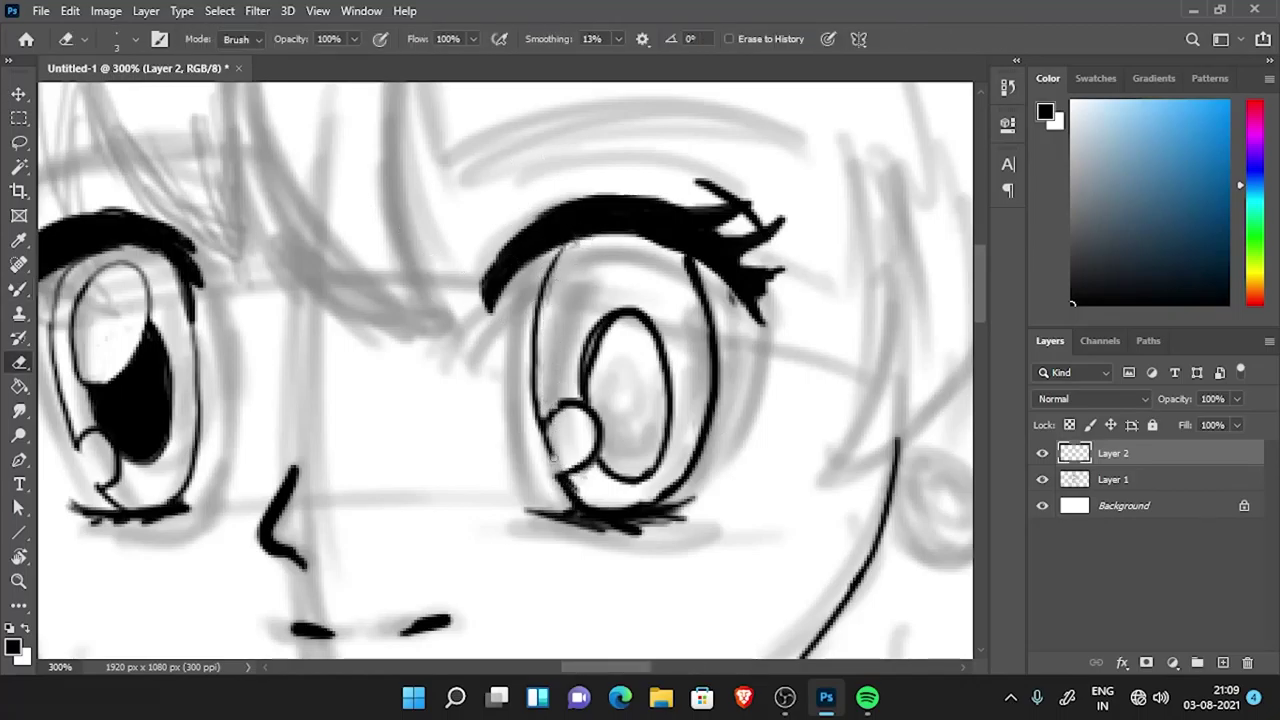
- Fill the right eye's pupil oval with black using the Paint Bucket
key(g)
click(613, 362)
key(b)
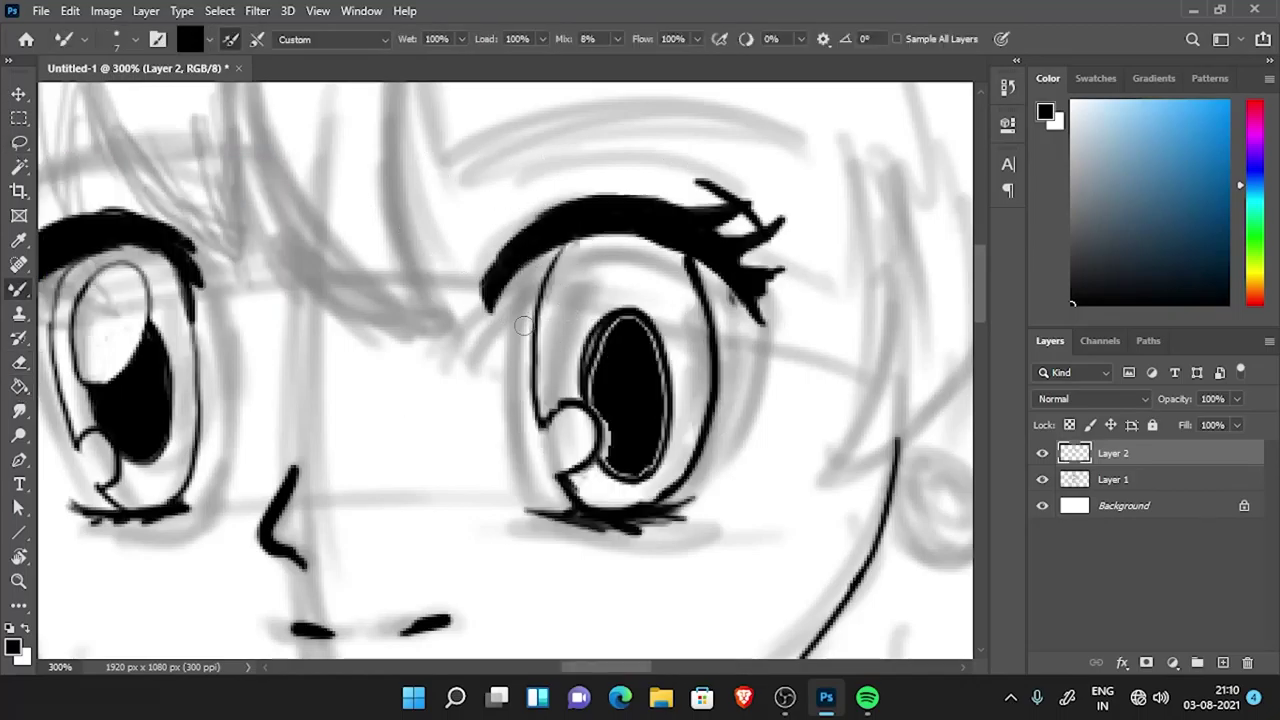
- Refine the right eye's pupil and shape a large oval highlight at its upper left
key(ctrl+plus)
key(ctrl+plus)
key(e)
mouse_move(640, 360)
mouse_down()
mouse_move(720, 270)
mouse_move(665, 350)
mouse_move(674, 491)
mouse_move(709, 537)
mouse_up()
key(b)
- Ink both sides of the neck below the jawline
key(ctrl+minus)
key(ctrl+minus)
key(ctrl+minus)
key(ctrl+minus)
key(ctrl+plus)
drag(635, 355, 665, 535)
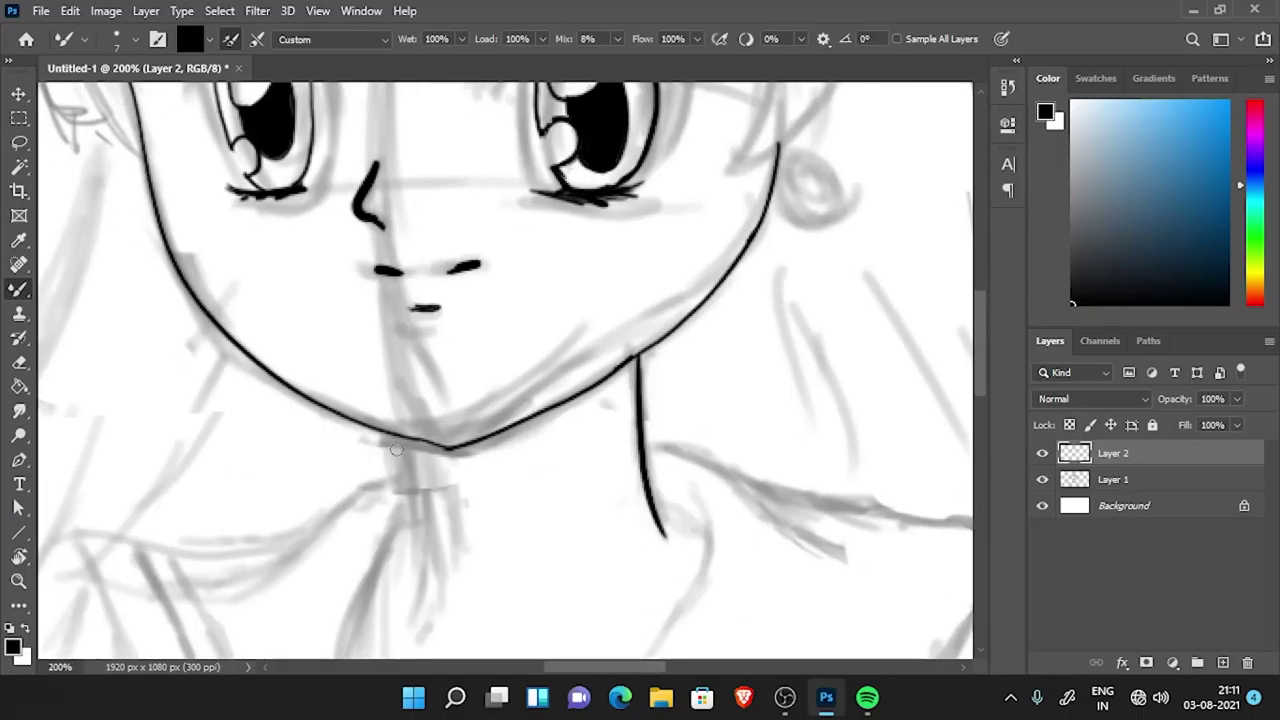
drag(395, 435, 418, 600)
- Ink the shoulder lines and the upper edges of the sailor collar on both sides of the neck
drag(389, 485, 679, 333)
drag(688, 327, 508, 443)
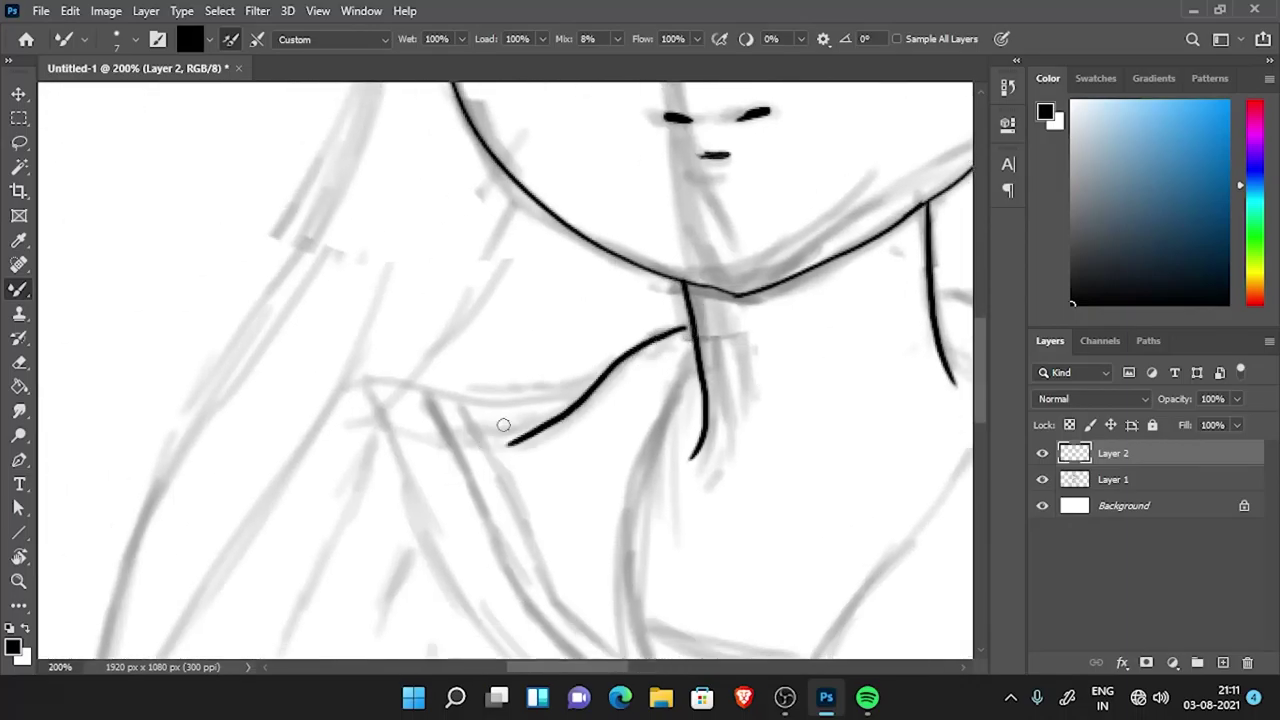
drag(576, 383, 364, 395)
drag(964, 295, 454, 311)
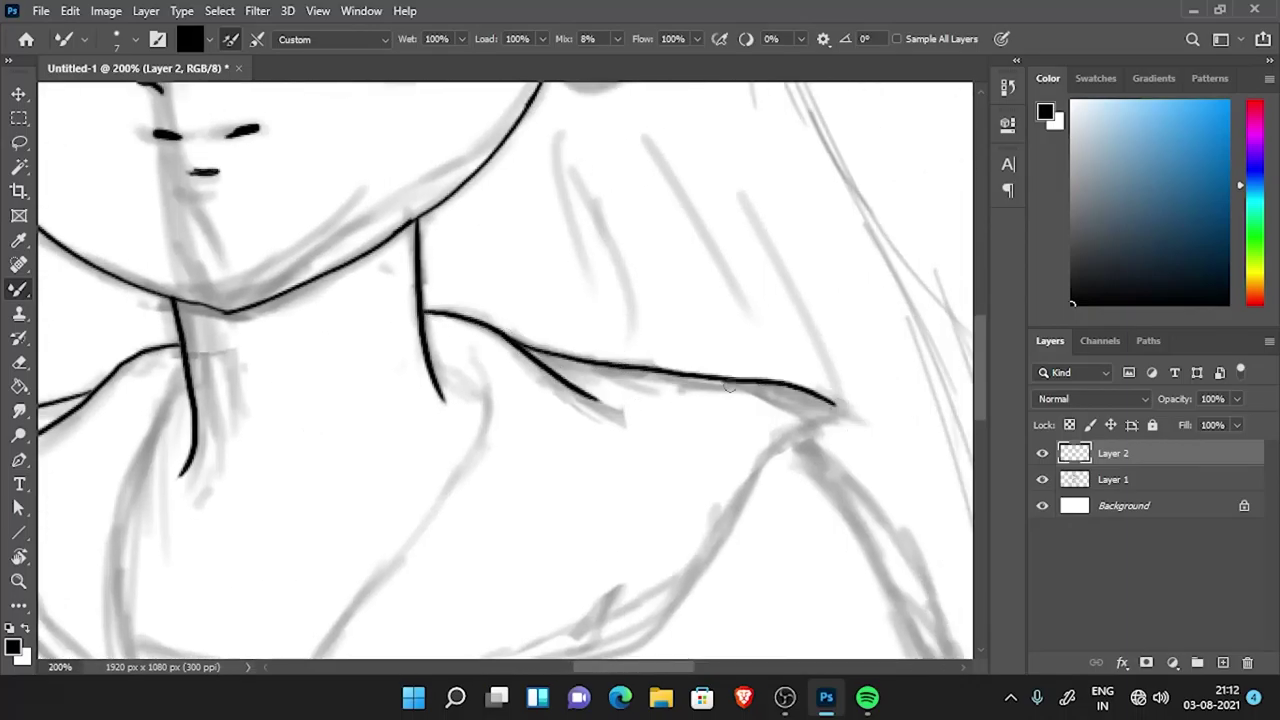
- Ink the right half of the sailor collar from the shoulder corner down to its front point
drag(730, 385, 755, 195)
mouse_move(871, 209)
mouse_down()
mouse_move(599, 459)
mouse_move(681, 402)
mouse_up()
drag(680, 403, 363, 537)
drag(595, 110, 363, 537)
- Ink the left half of the sailor collar with its inner stripe lines and the scarf below it
drag(434, 434, 564, 457)
drag(405, 157, 495, 573)
mouse_move(139, 178)
mouse_down()
mouse_move(351, 443)
mouse_move(355, 478)
mouse_up()
mouse_move(85, 167)
mouse_down()
mouse_move(450, 568)
mouse_move(427, 450)
mouse_up()
drag(658, 366, 606, 426)
drag(403, 494, 505, 475)
- Ink the two hanging tails of the tie below the knot
scroll(503, 471, down, 5)
mouse_move(478, 122)
mouse_down()
mouse_move(474, 509)
mouse_move(460, 532)
mouse_up()
mouse_move(410, 142)
mouse_down()
mouse_move(371, 377)
mouse_move(460, 532)
mouse_up()
drag(395, 135, 405, 478)
key(ctrl+minus)
- Ink the lower chest contours and the left side of the torso
drag(545, 207, 533, 415)
drag(641, 578, 395, 388)
mouse_move(565, 380)
mouse_down()
mouse_move(657, 364)
mouse_move(397, 431)
mouse_move(330, 430)
mouse_up()
key(ctrl+z)
drag(308, 437, 435, 357)
key(r)
drag(300, 420, 700, 400)
key(b)
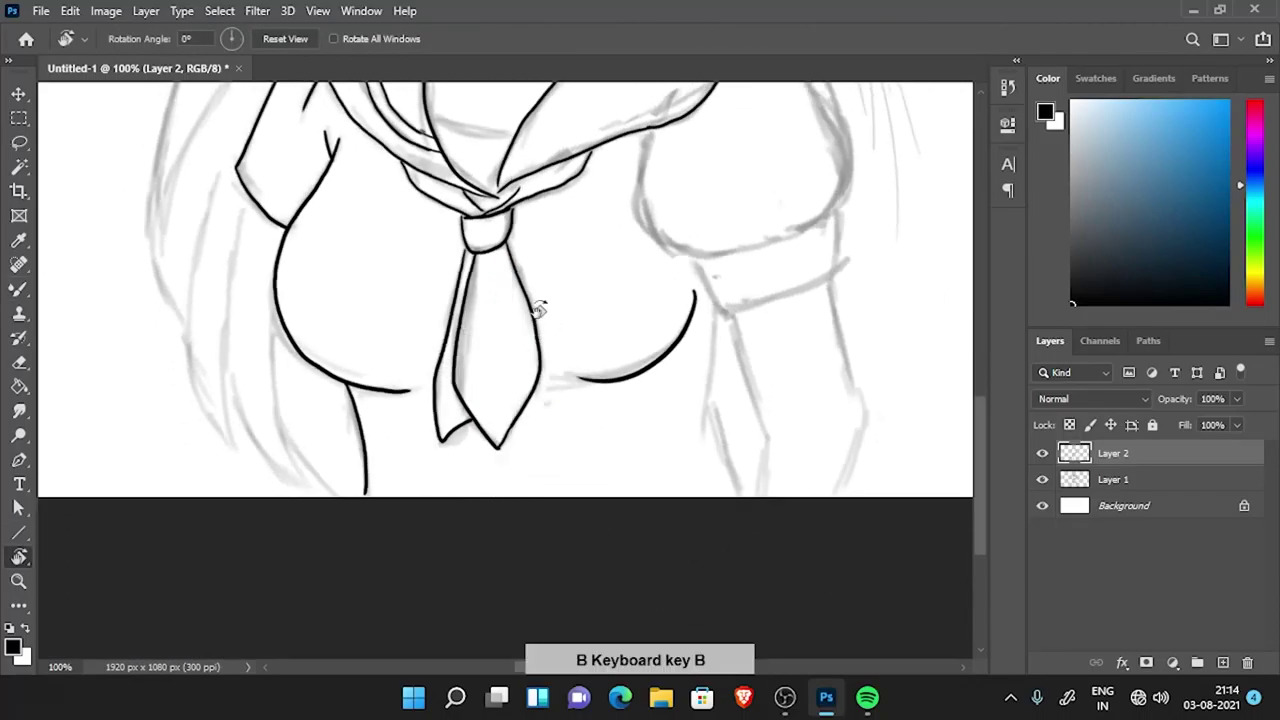
- Ink the stripe lines on the collar's right half and the outline of the right puffed sleeve
mouse_move(531, 303)
mouse_down()
mouse_move(388, 303)
mouse_move(688, 273)
mouse_up()
drag(600, 160, 580, 617)
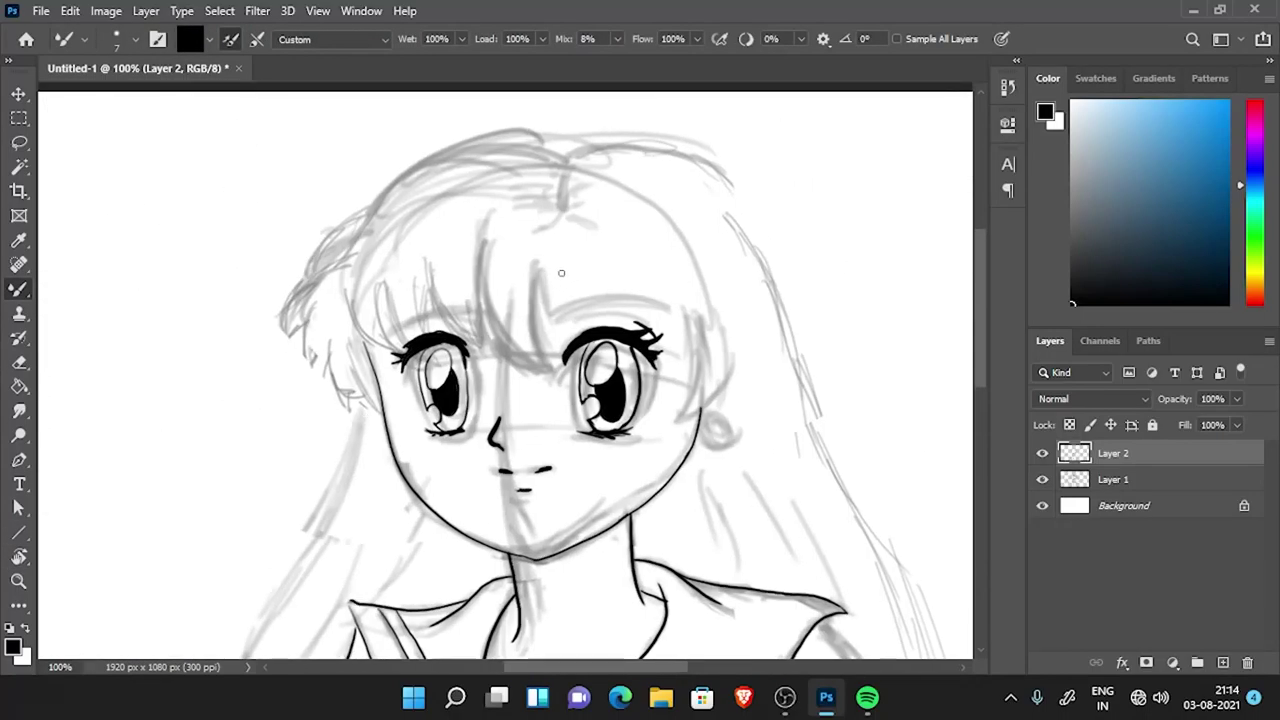
drag(561, 273, 520, 90)
drag(600, 400, 510, 300)
drag(620, 100, 531, 203)
drag(405, 402, 556, 410)
- Add three short fold lines inside the right puffed sleeve
key(e)
key(b)
drag(475, 280, 476, 340)
drag(512, 230, 528, 290)
drag(560, 345, 557, 410)
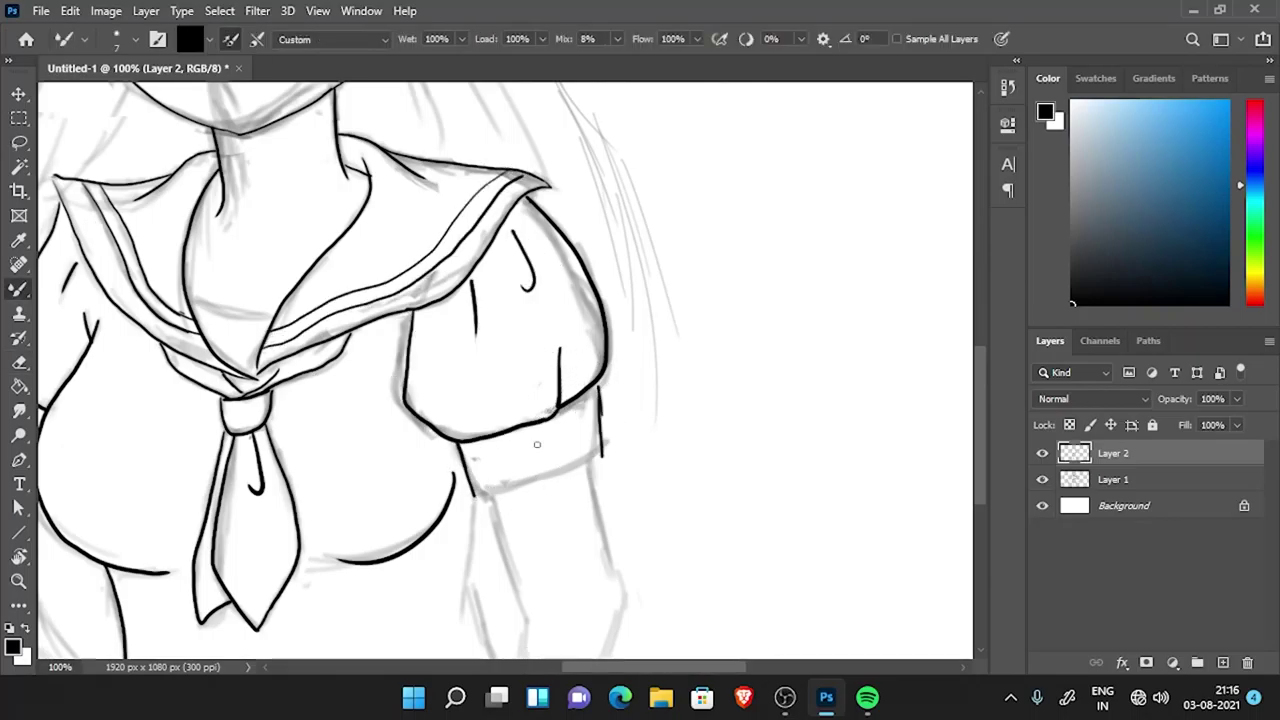
- Ink the right sleeve's cuff and the arm below it, erasing the duplicate line along the outer arm
drag(617, 602, 623, 454)
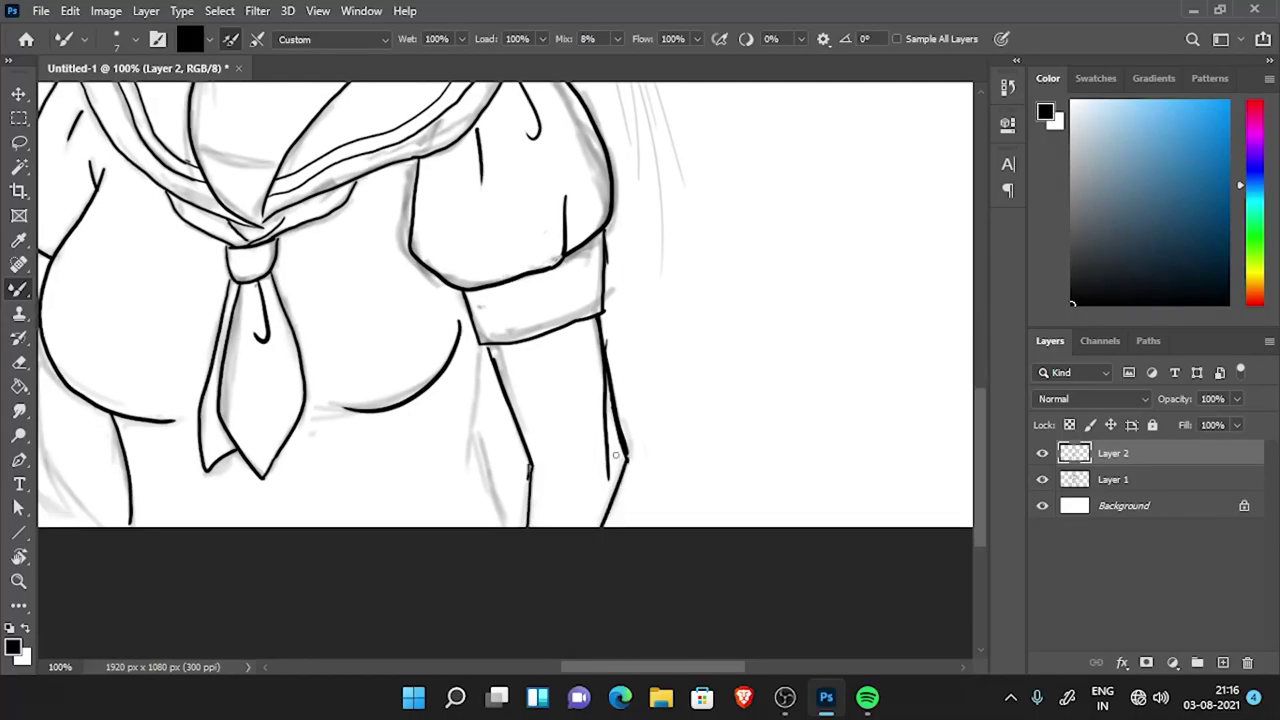
key(e)
scroll(609, 470, up, 3)
scroll(609, 470, down, 4)
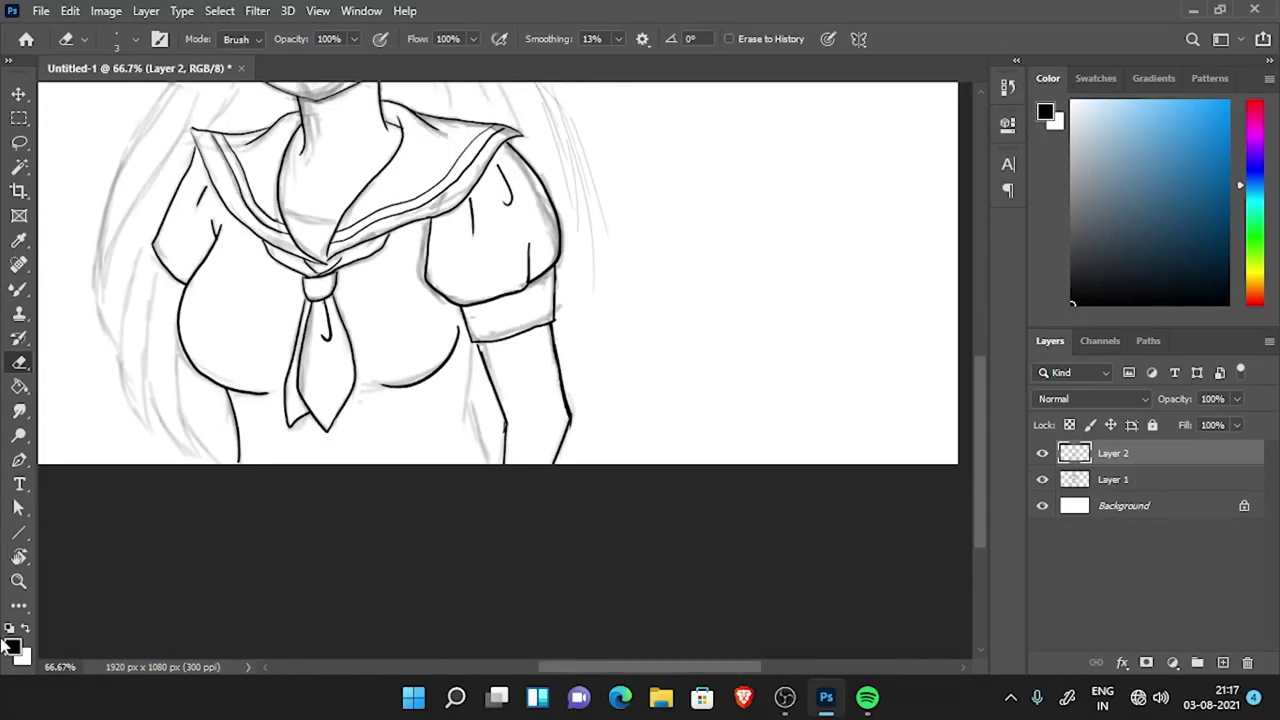
scroll(422, 429, up, 2)
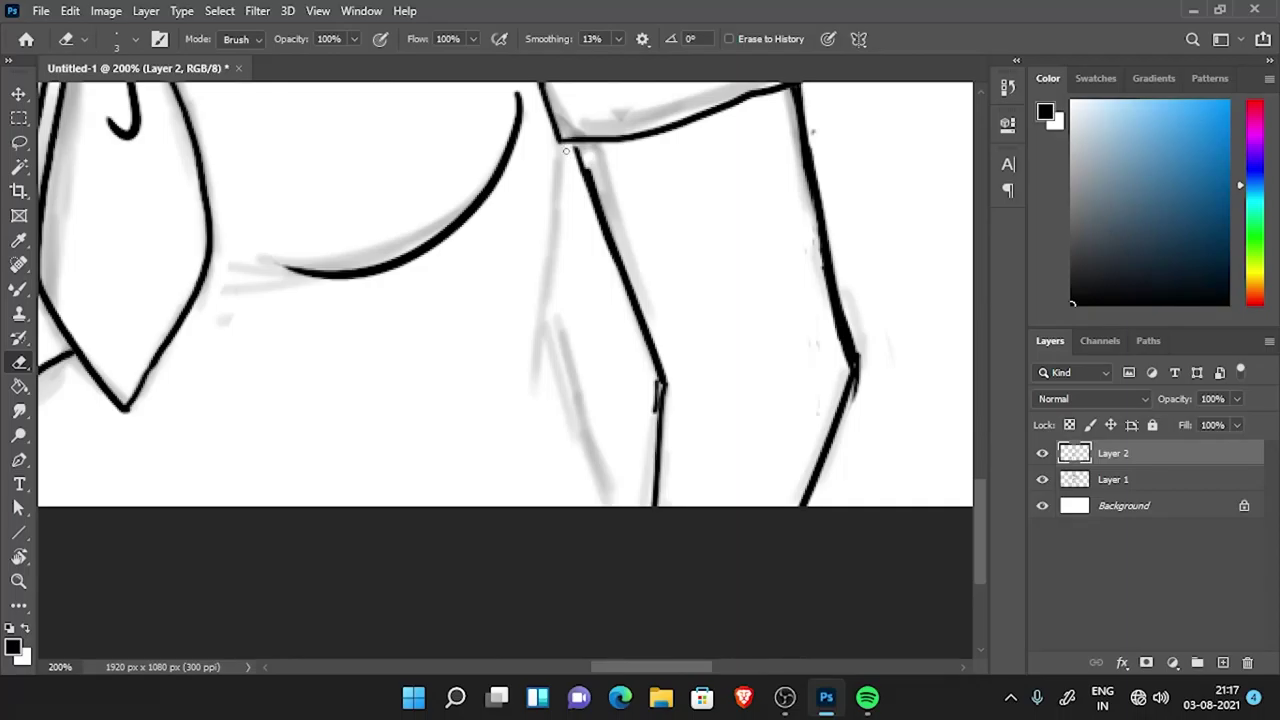
key(b)
key(ctrl+minus)
key(ctrl+minus)
key(ctrl+minus)
key(ctrl+plus)
key(ctrl+plus)
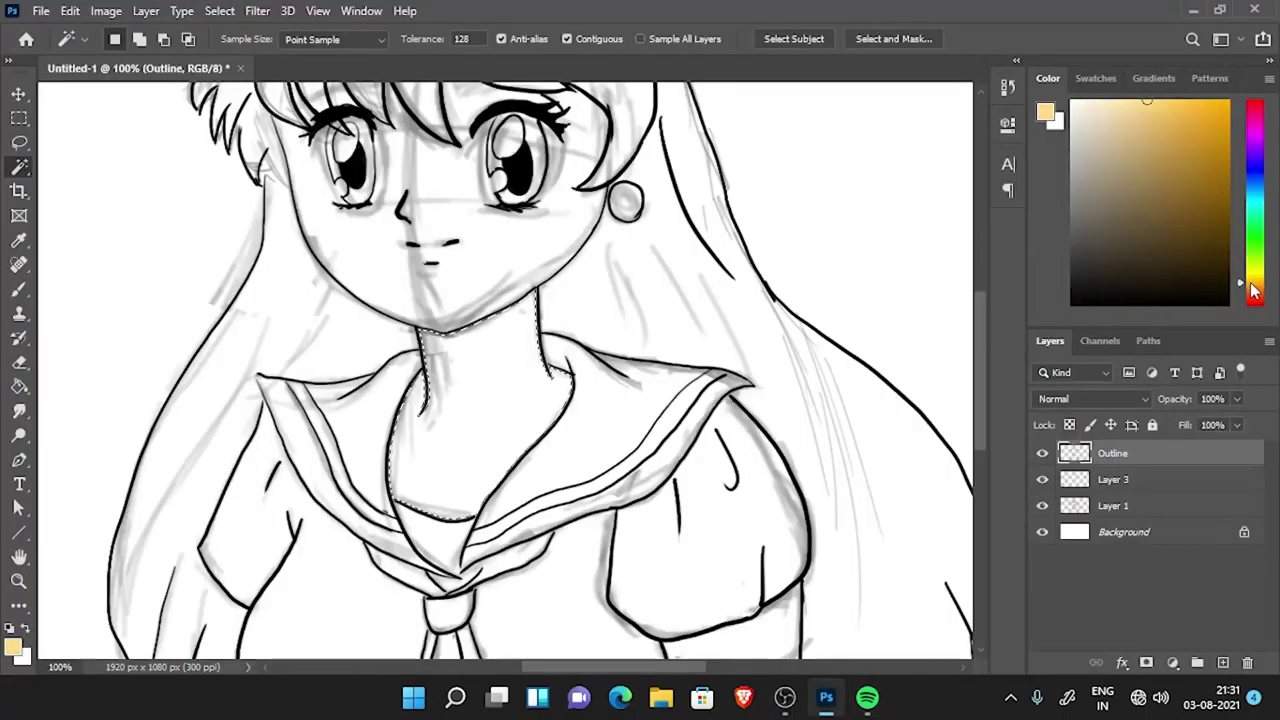
- Paint the selected neck and neckline area in a light tan skin tone with a 354 px brush
key(b)
right_click(484, 350)
drag(615, 390, 640, 390)
click(480, 410)
click(1126, 129)
click(567, 340)
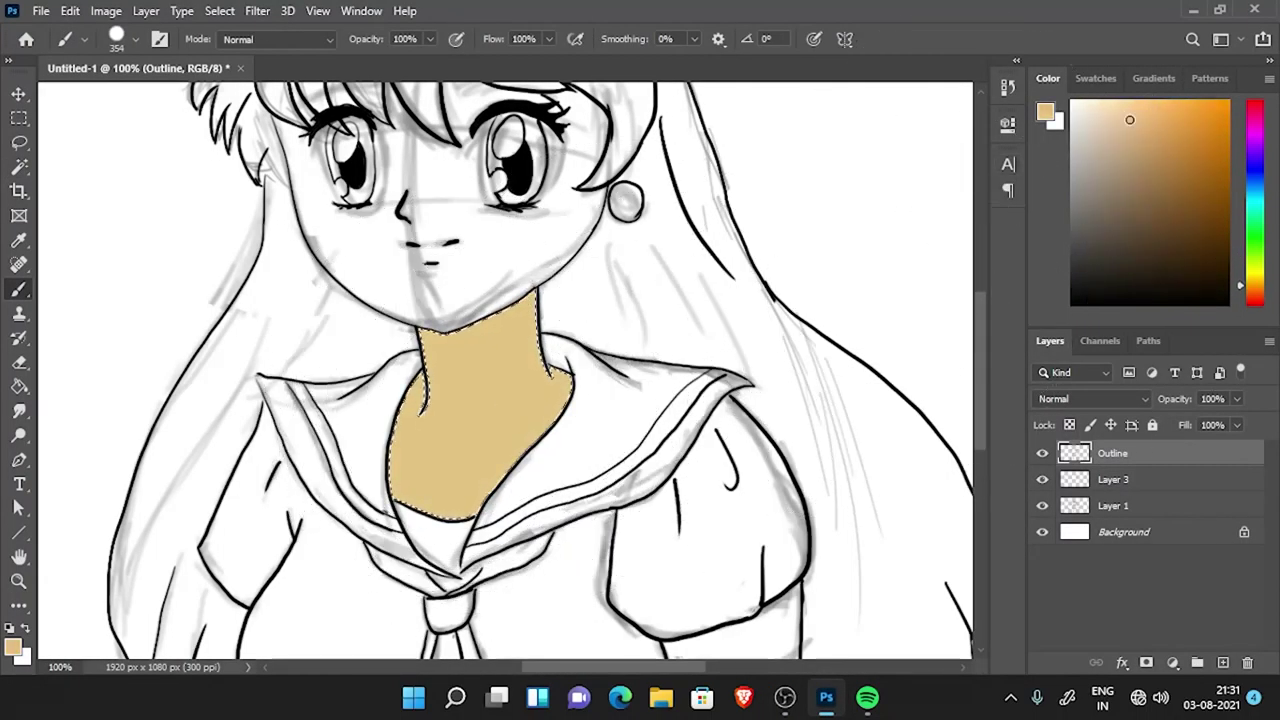
- Select the face area inside the outline and fill it with the light tan skin tone
key(w)
key(ctrl+minus)
click(430, 330)
key(alt+BackSpace)
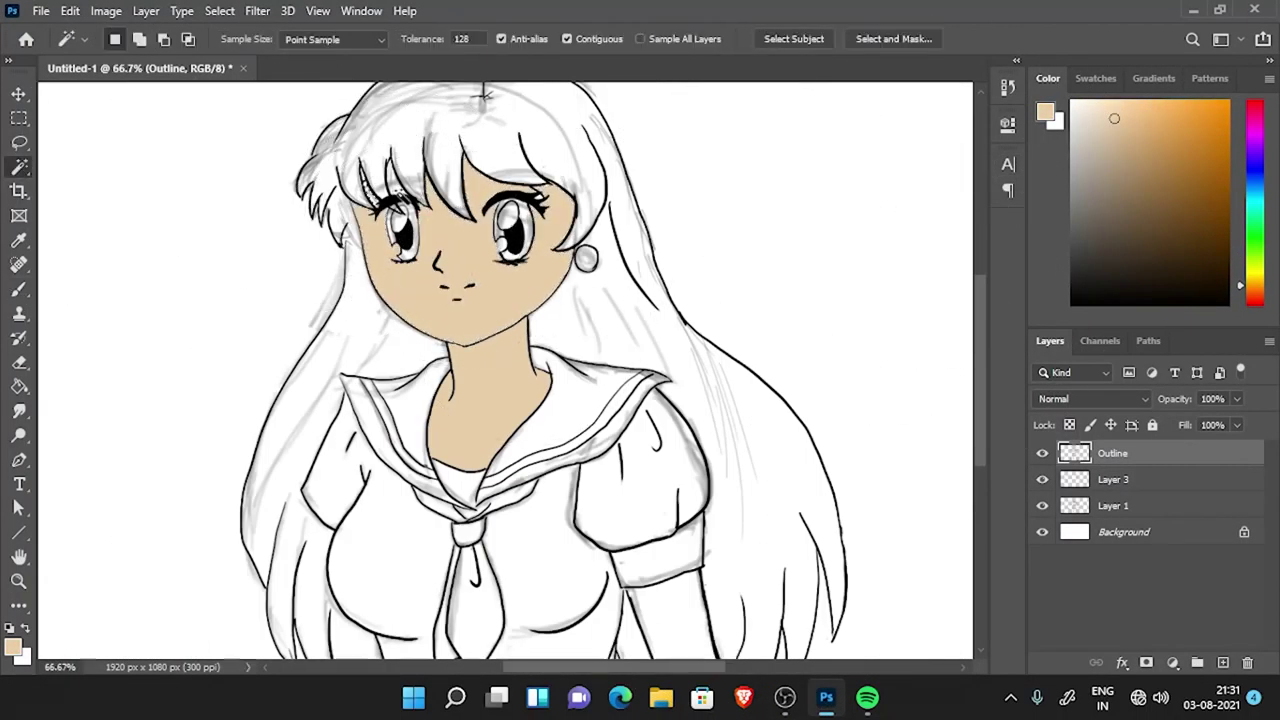
- Paint the remaining skin gaps between the fringe strands and around the eyes in light tan with a 14 px brush
key(ctrl+plus)
key(ctrl+plus)
key(b)
right_click(471, 345)
drag(660, 394, 510, 394)
key(ctrl+plus)
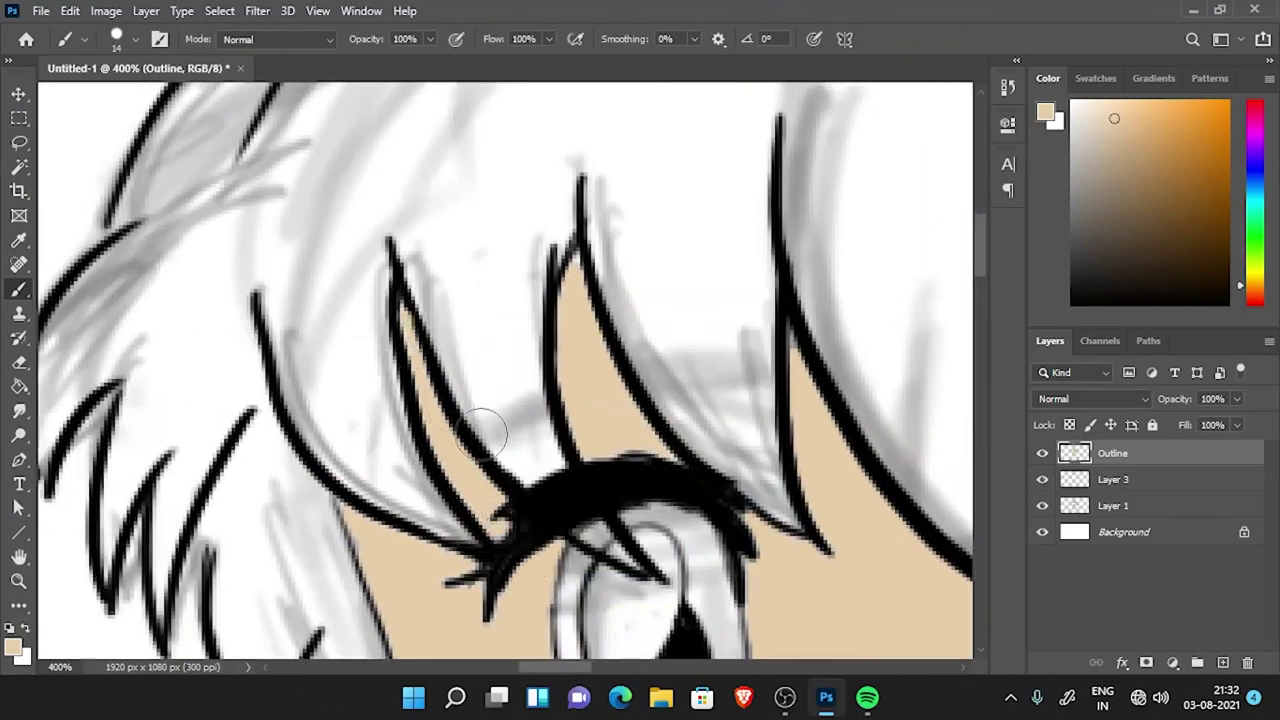
drag(655, 410, 680, 225)
key(ctrl+minus)
key(ctrl+minus)
key(ctrl+minus)
key(ctrl+minus)
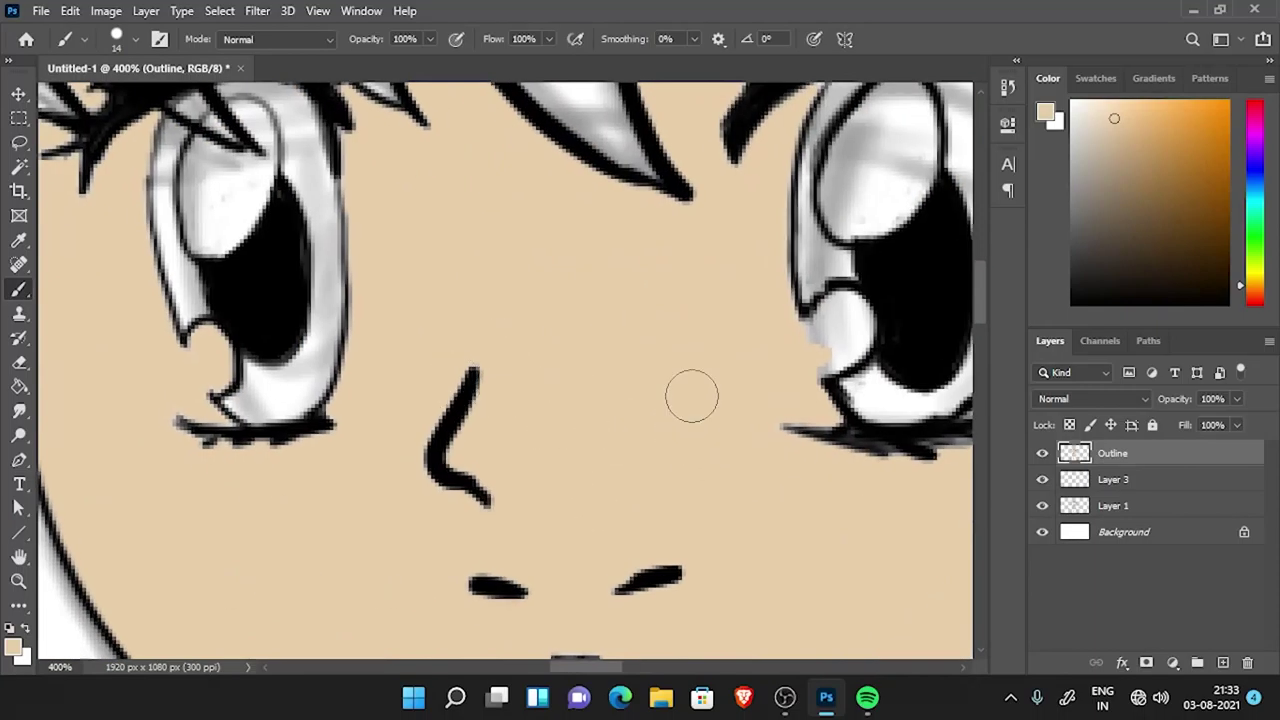
- Select the collar's left half and choose a dark navy blue as the painting colour
key(w)
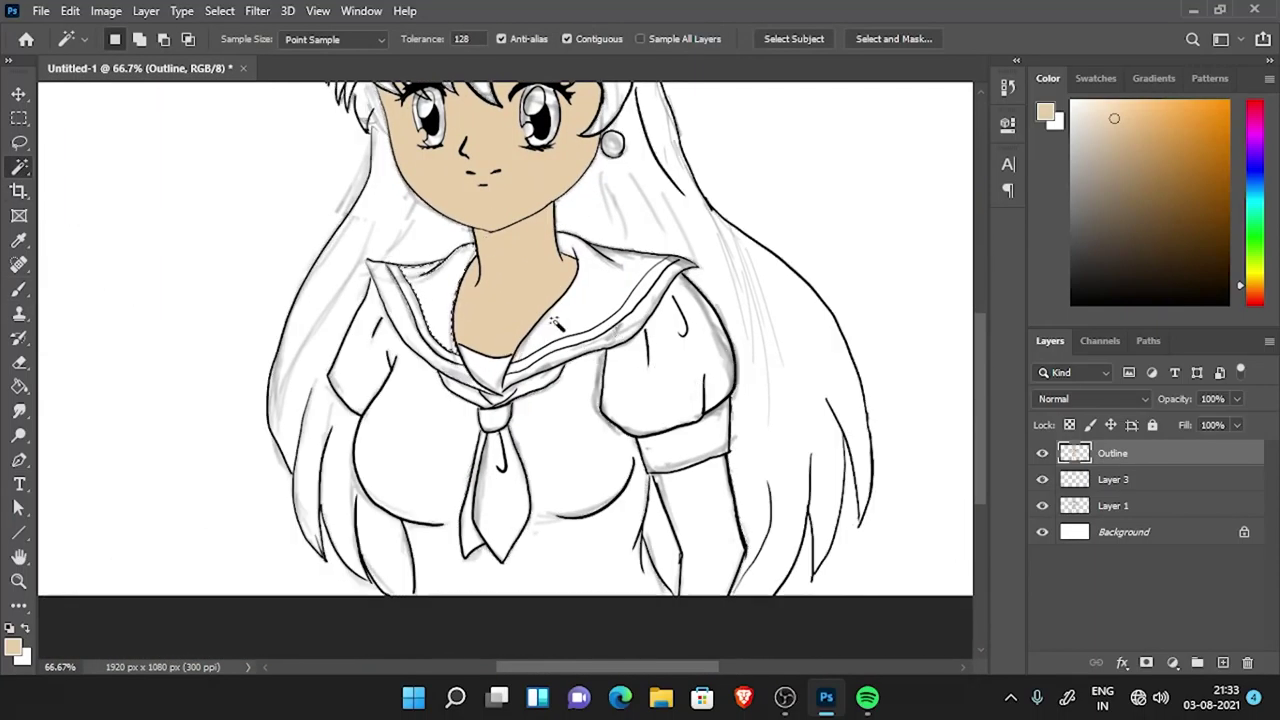
click(1255, 177)
click(1197, 218)
key(b)
right_click(482, 340)
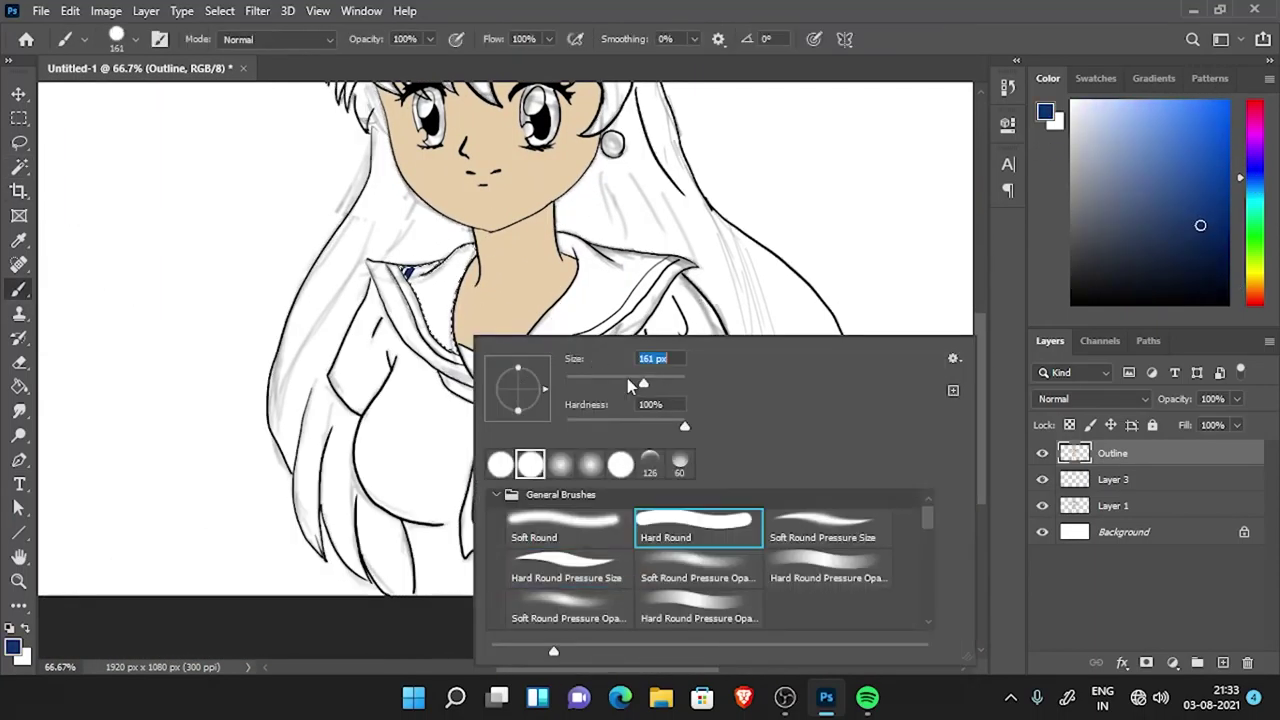
key(ctrl+plus)
key(ctrl+plus)
drag(470, 330, 491, 366)
key(w)
click(251, 423)
key(b)
drag(400, 260, 280, 365)
right_click(598, 394)
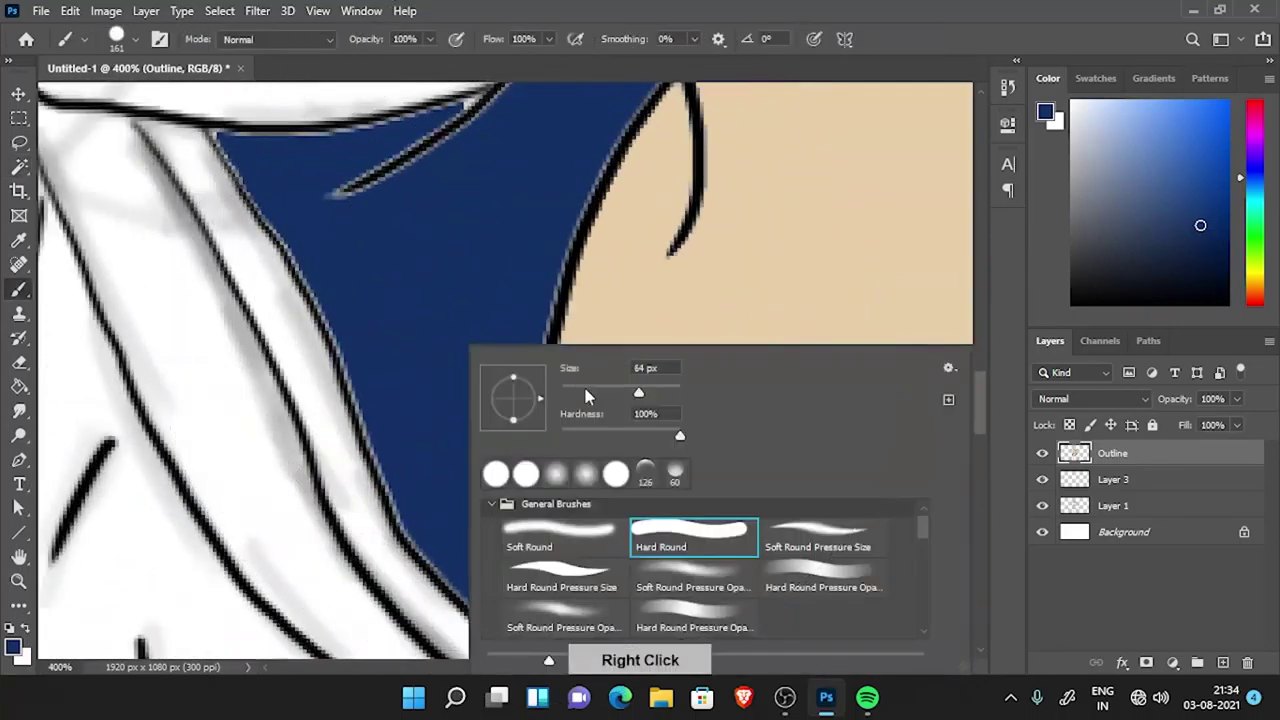
key(ctrl+minus)
key(ctrl+z)
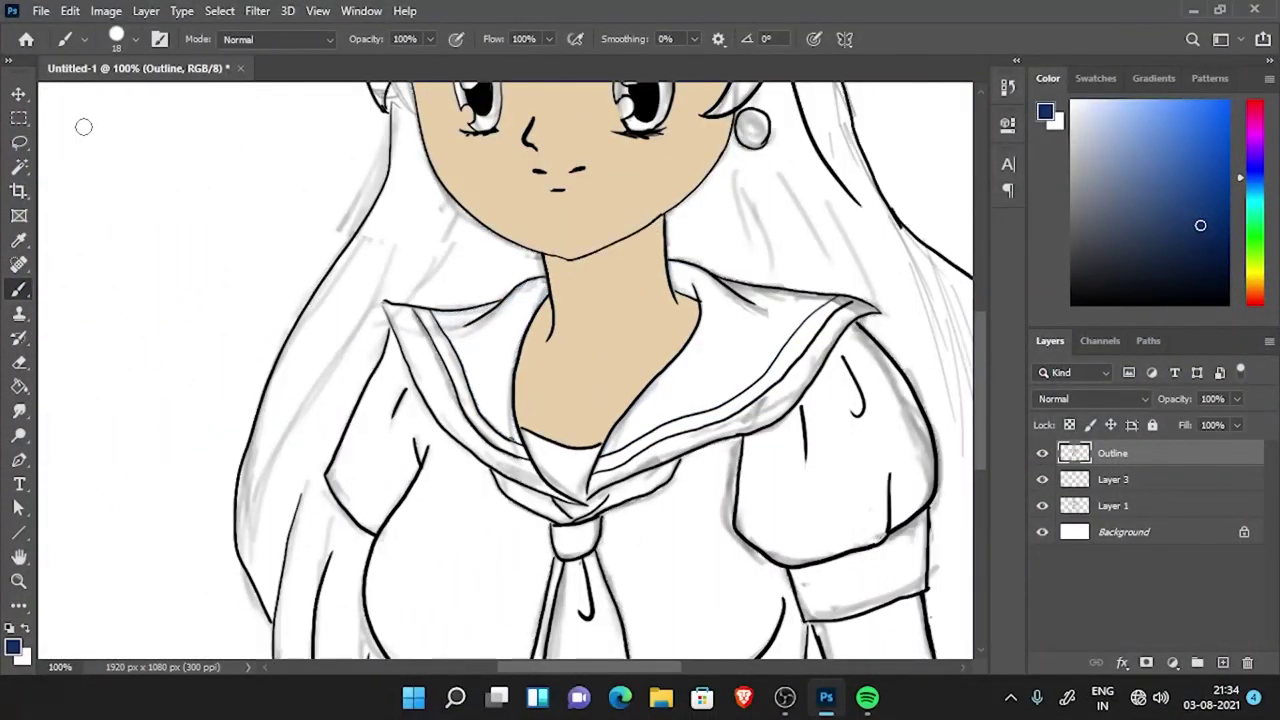
- Transfer the face and neck skin fill from the Outline layer to Layer 3 and rename that layer Skin
key(w)
scroll(525, 397, up, 5)
key(ctrl+d)
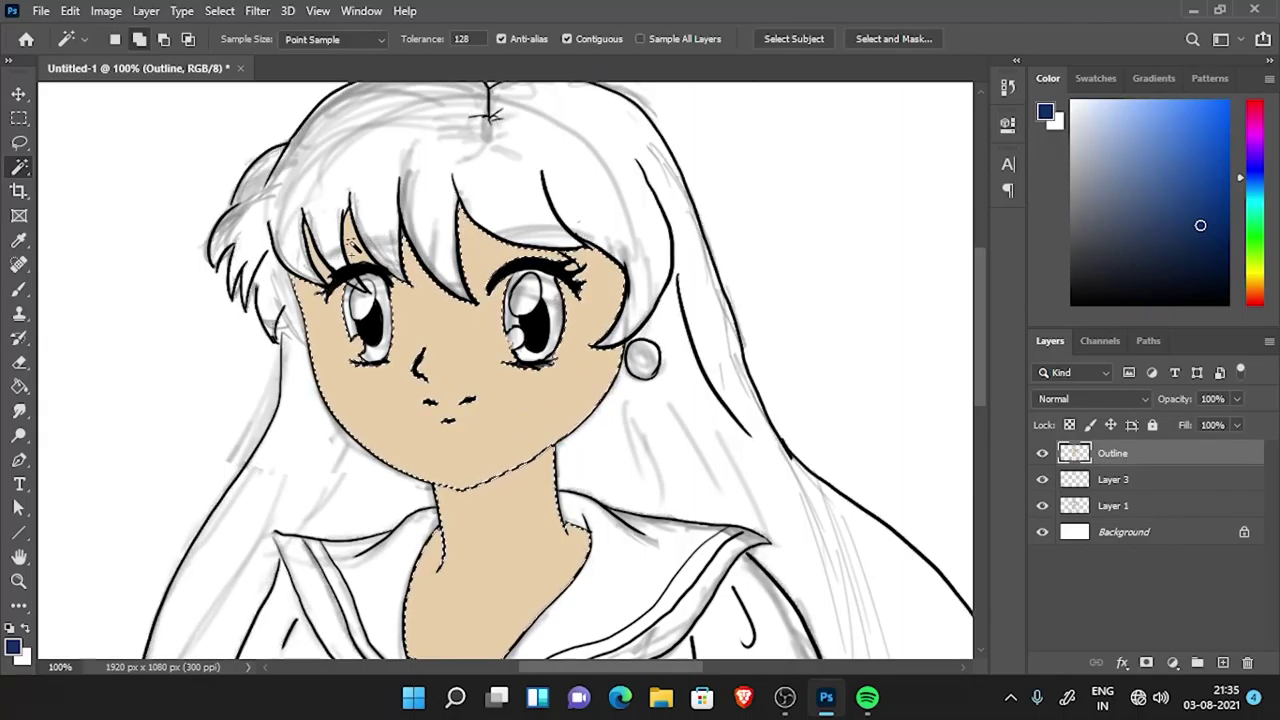
click(1113, 479)
key(v)
drag(537, 457, 614, 360)
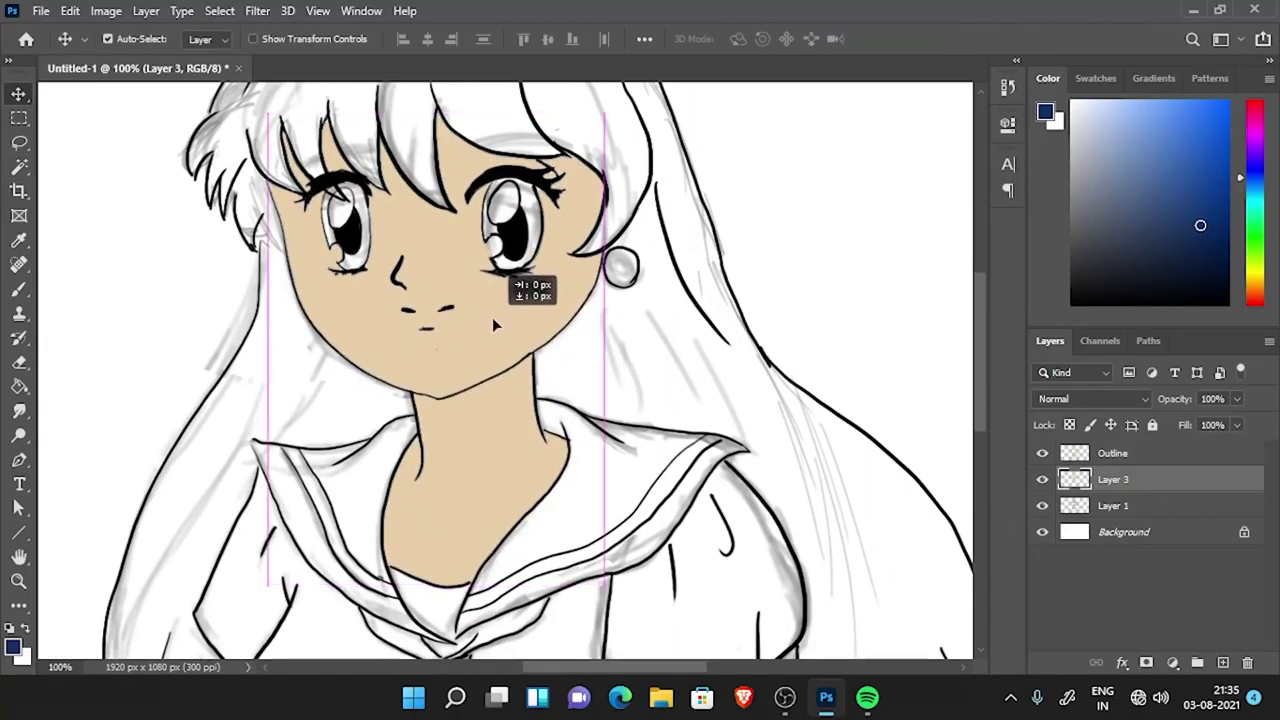
text(kin)
key(Return)
- Add a new layer directly below the Skin layer and name it lg2
key(ctrl+shift+alt+n)
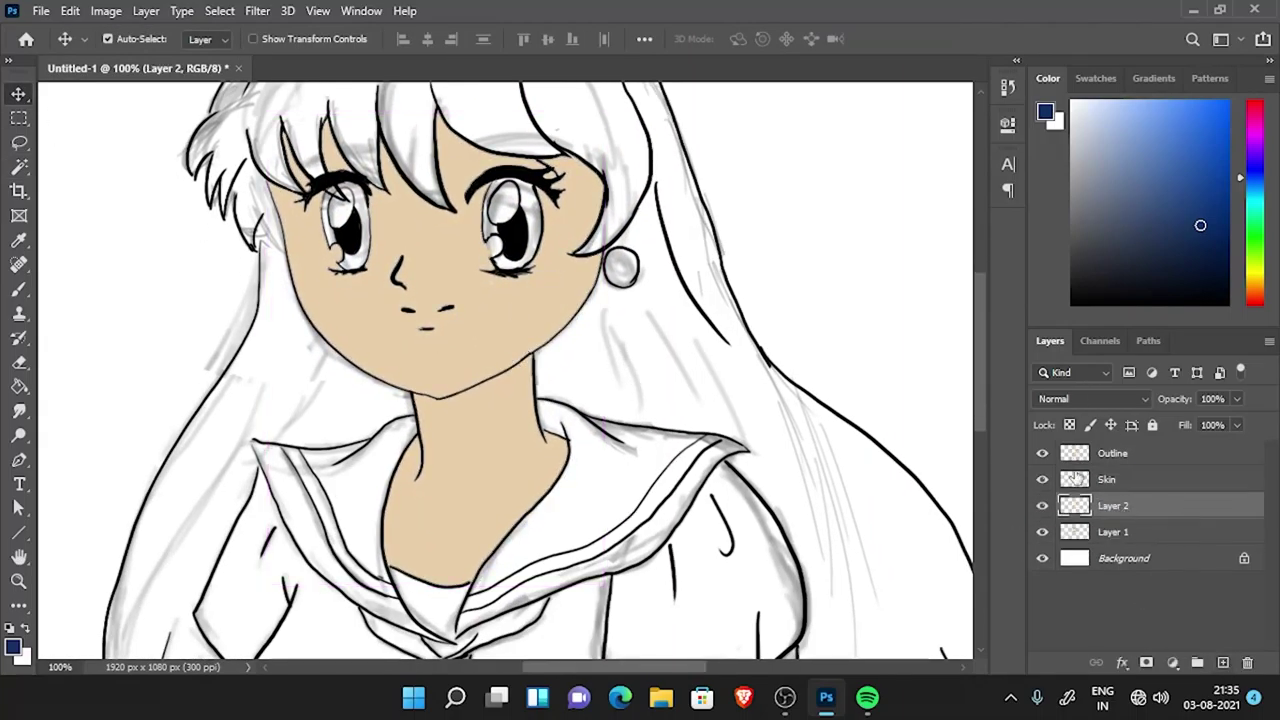
key(e)
double_click(1110, 505)
key(w)
key(ctrl+plus)
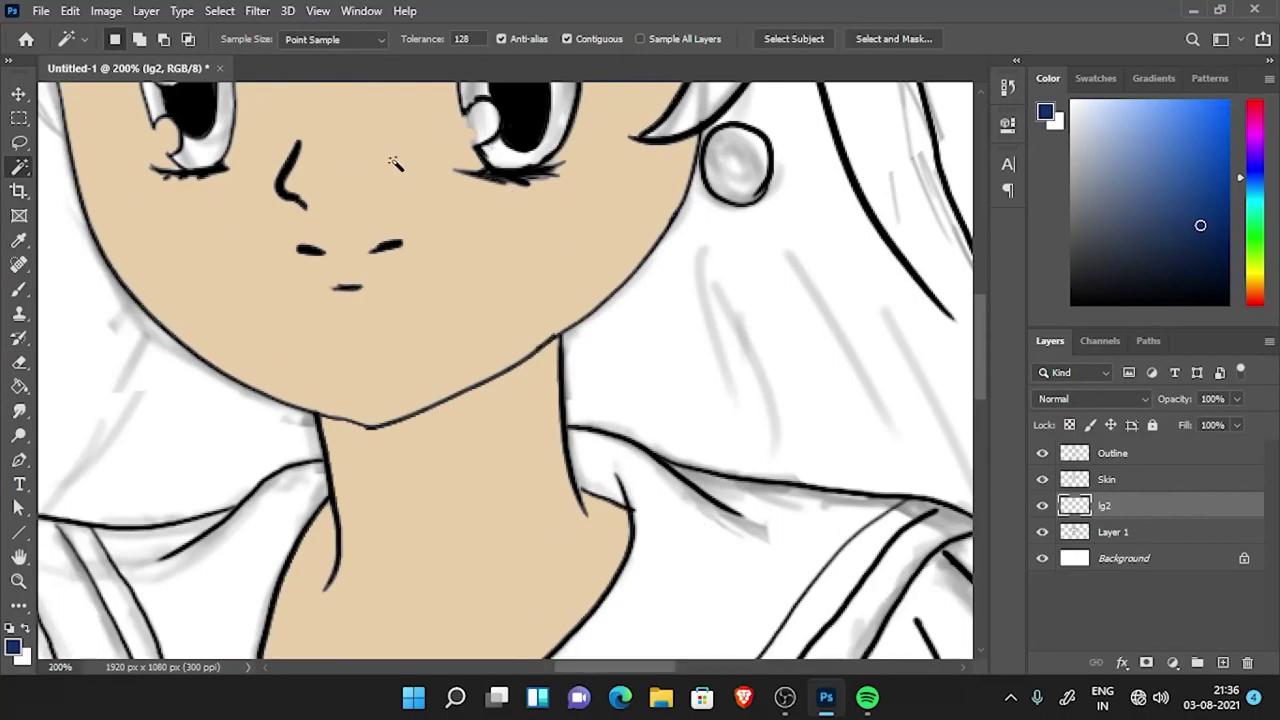
- Paint the collar's right half navy along the neckline and lower border with an 18 px brush on the lg2 layer
click(18, 289)
drag(684, 545, 686, 566)
drag(590, 452, 660, 580)
scroll(651, 423, down, 3)
drag(651, 423, 495, 575)
scroll(491, 520, down, 2)
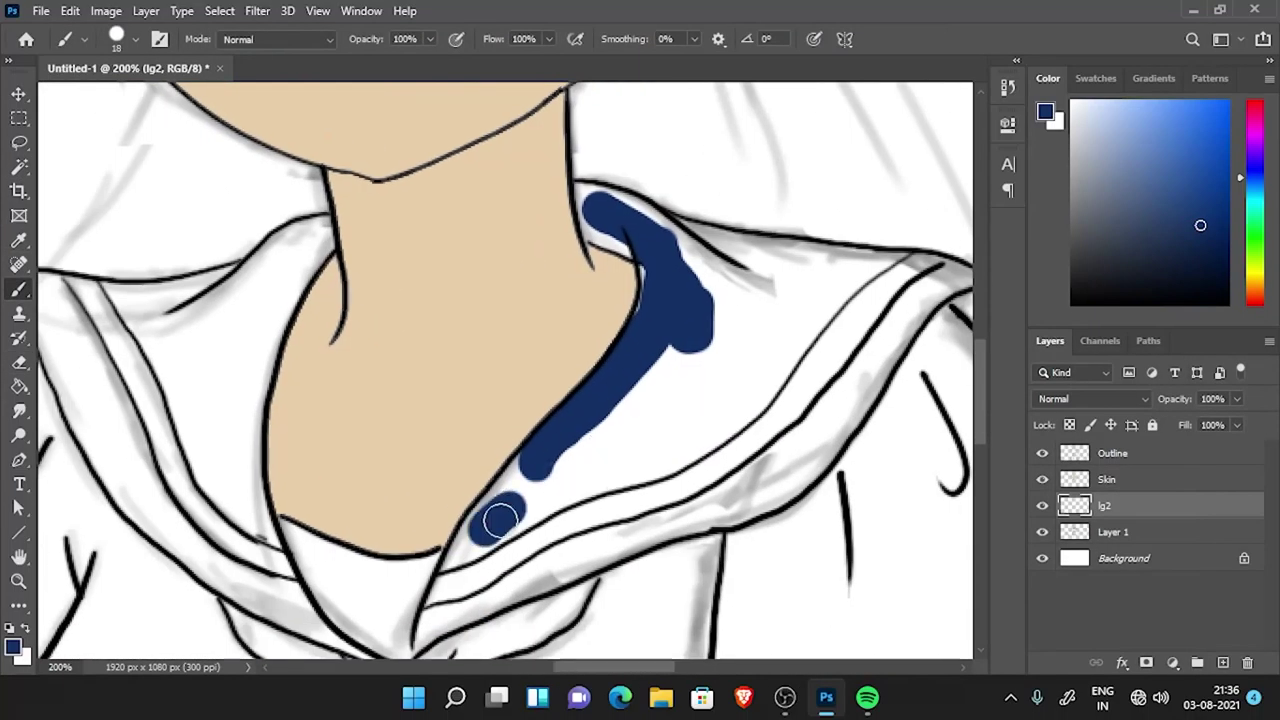
drag(715, 462, 446, 590)
scroll(446, 590, down, 2)
- Paint the collar's left half navy from the shoulder down to the neckline point
drag(270, 215, 170, 460)
scroll(194, 351, up, 2)
drag(194, 351, 371, 623)
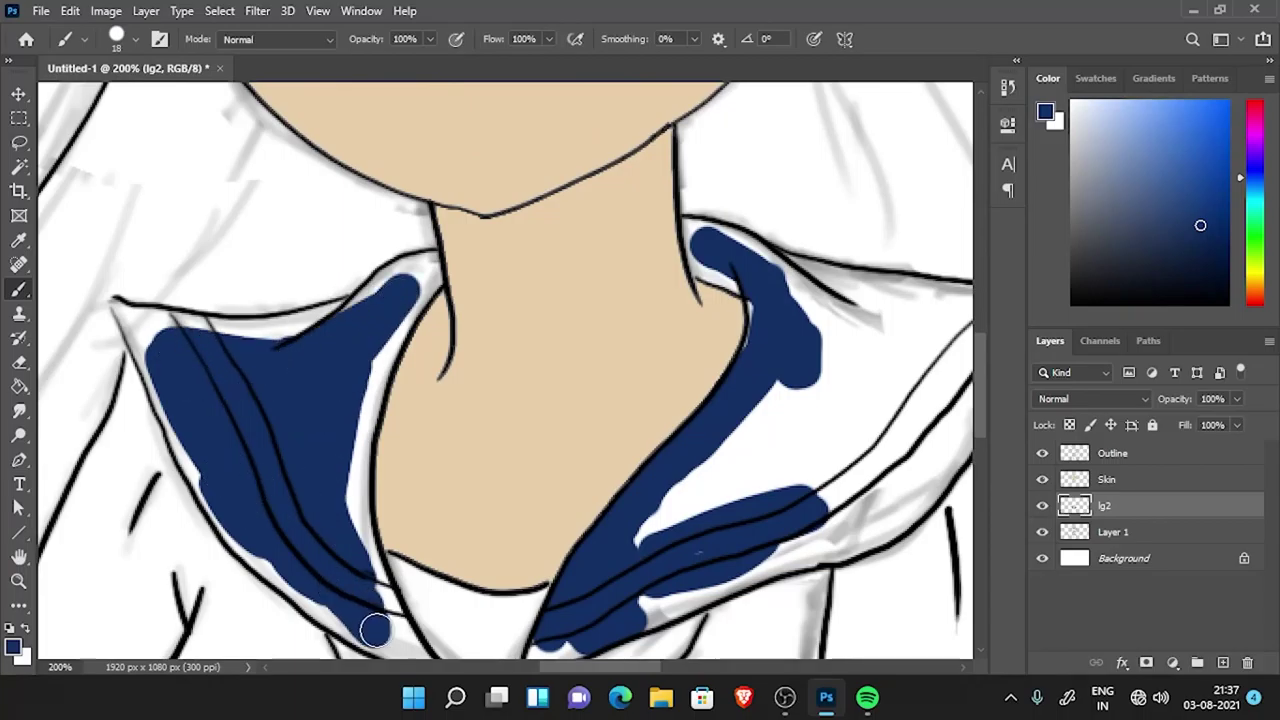
- Fill the interior of the collar's right half navy and cover the white gap beside the neck with a 6 px brush
drag(650, 430, 800, 540)
scroll(612, 472, up, 1)
drag(612, 472, 680, 551)
scroll(700, 337, down, 3)
key(ctrl+plus)
mouse_move(966, 163)
mouse_down()
mouse_move(470, 446)
mouse_move(470, 474)
mouse_up()
drag(229, 289, 243, 329)
scroll(446, 480, right, 2)
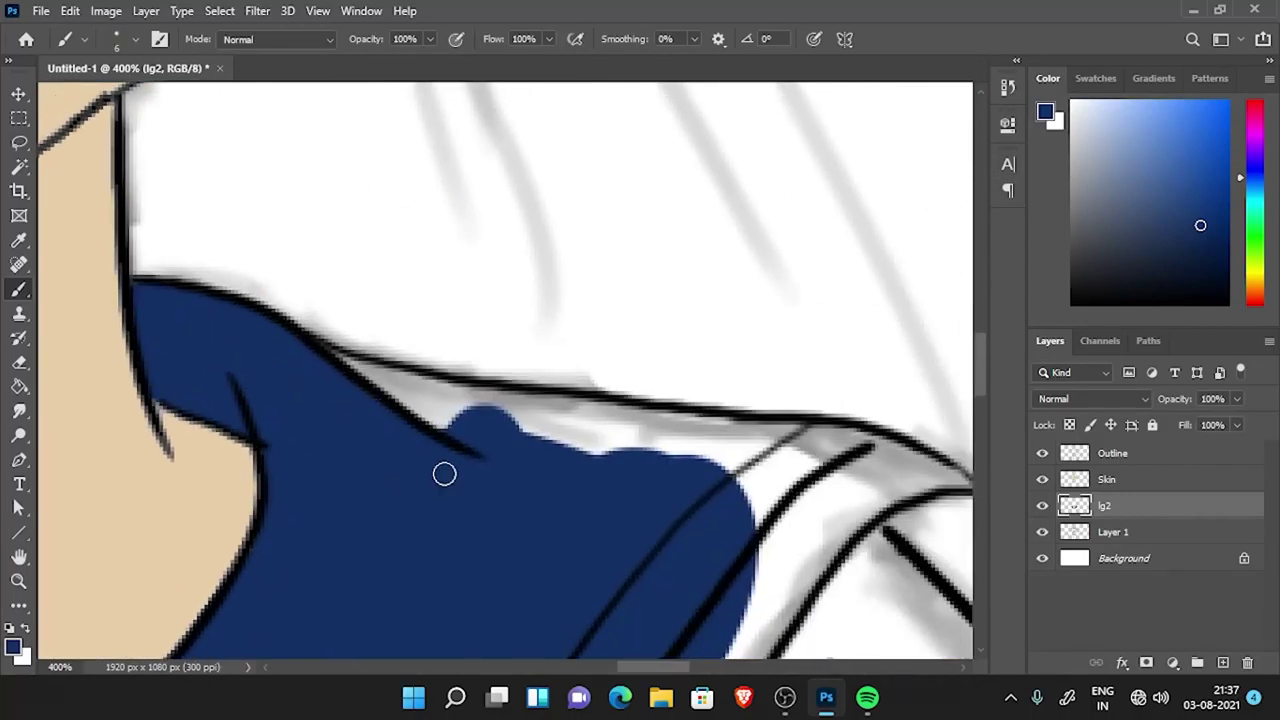
- Extend the navy along the right collar's upper edge to its corner tip, trimming any overspill with a 4 px eraser
scroll(412, 383, down, 1)
mouse_move(412, 383)
mouse_down()
mouse_move(714, 428)
mouse_move(803, 491)
mouse_up()
key(e)
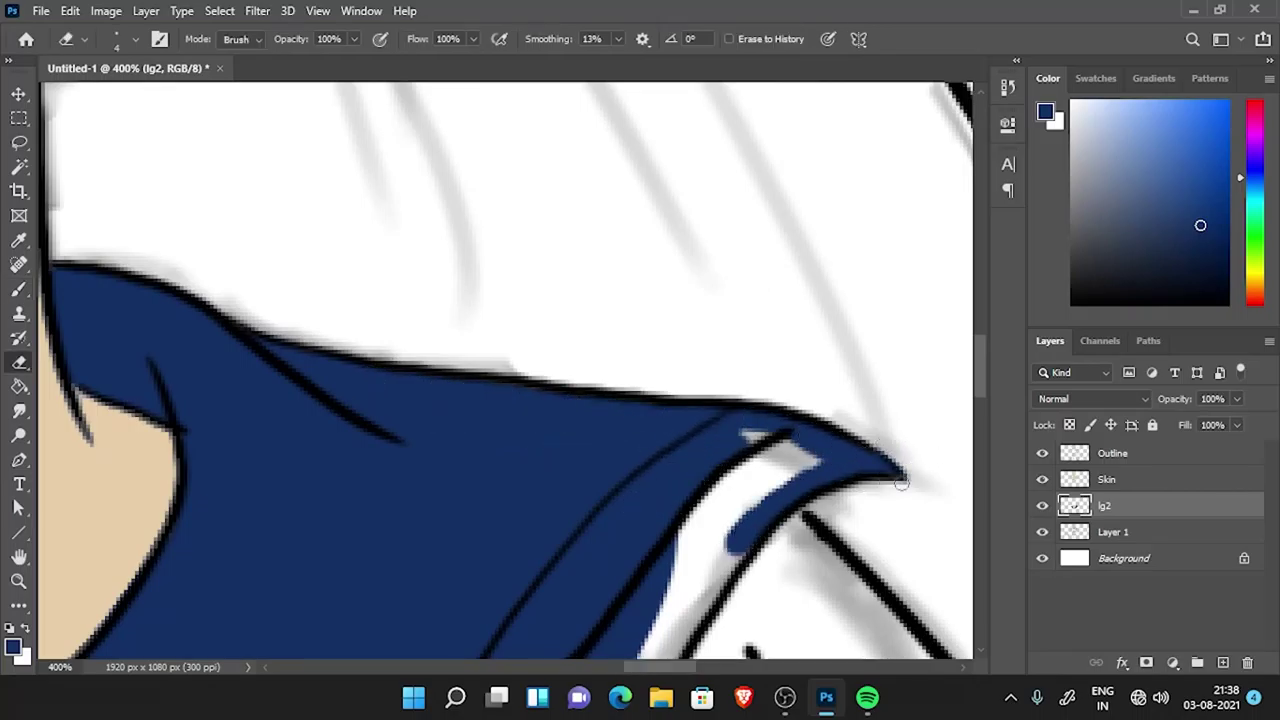
key(b)
scroll(725, 497, down, 2)
drag(725, 497, 740, 420)
- Finish the navy collar with a white stripe left along its border, and colour the earring red
scroll(857, 400, down, 3)
scroll(669, 426, left, 3)
drag(790, 370, 640, 431)
scroll(669, 426, down, 2)
scroll(640, 431, down, 2)
scroll(640, 431, left, 1)
mouse_move(345, 185)
mouse_down()
mouse_move(451, 234)
mouse_move(583, 423)
mouse_move(465, 310)
mouse_move(530, 340)
mouse_up()
scroll(530, 340, up, 2)
scroll(400, 330, left, 2)
mouse_move(250, 240)
mouse_down()
mouse_move(294, 320)
mouse_move(471, 277)
mouse_move(553, 305)
mouse_up()
mouse_move(730, 225)
mouse_down()
mouse_move(880, 191)
mouse_move(820, 330)
mouse_up()
scroll(757, 200, up, 2)
scroll(686, 251, down, 1)
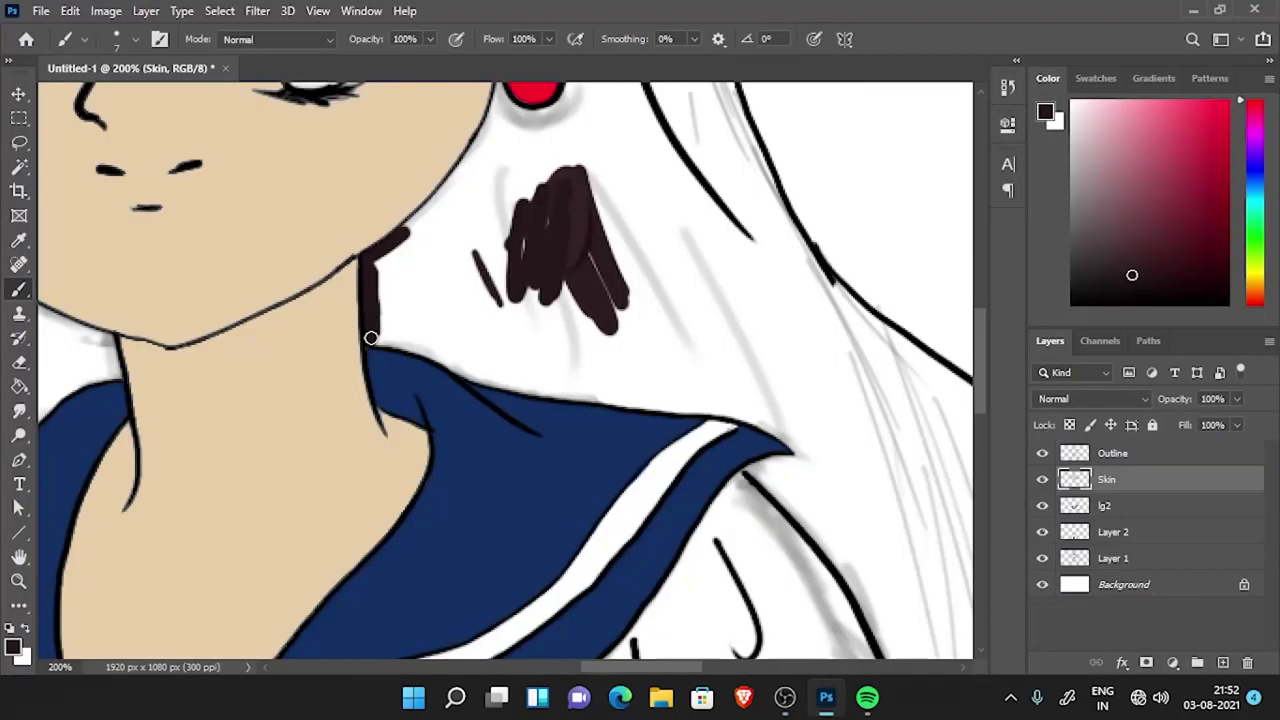
- Undo the dark hair-colour strokes painted on the Skin layer
key(ctrl+z)
key(ctrl+z)
key(ctrl+z)
key(ctrl+z)
- Paint the hair beside the neck, behind the right earring and along the fringe strands dark maroon-brown on a layer below Layer 2
drag(369, 311, 551, 348)
scroll(551, 348, up, 3)
drag(400, 420, 740, 560)
scroll(500, 300, up, 3)
drag(220, 90, 600, 560)
mouse_move(190, 260)
mouse_down()
mouse_move(206, 316)
mouse_move(234, 249)
mouse_move(223, 363)
mouse_up()
scroll(500, 370, down, 2)
right_click(280, 425)
key(e)
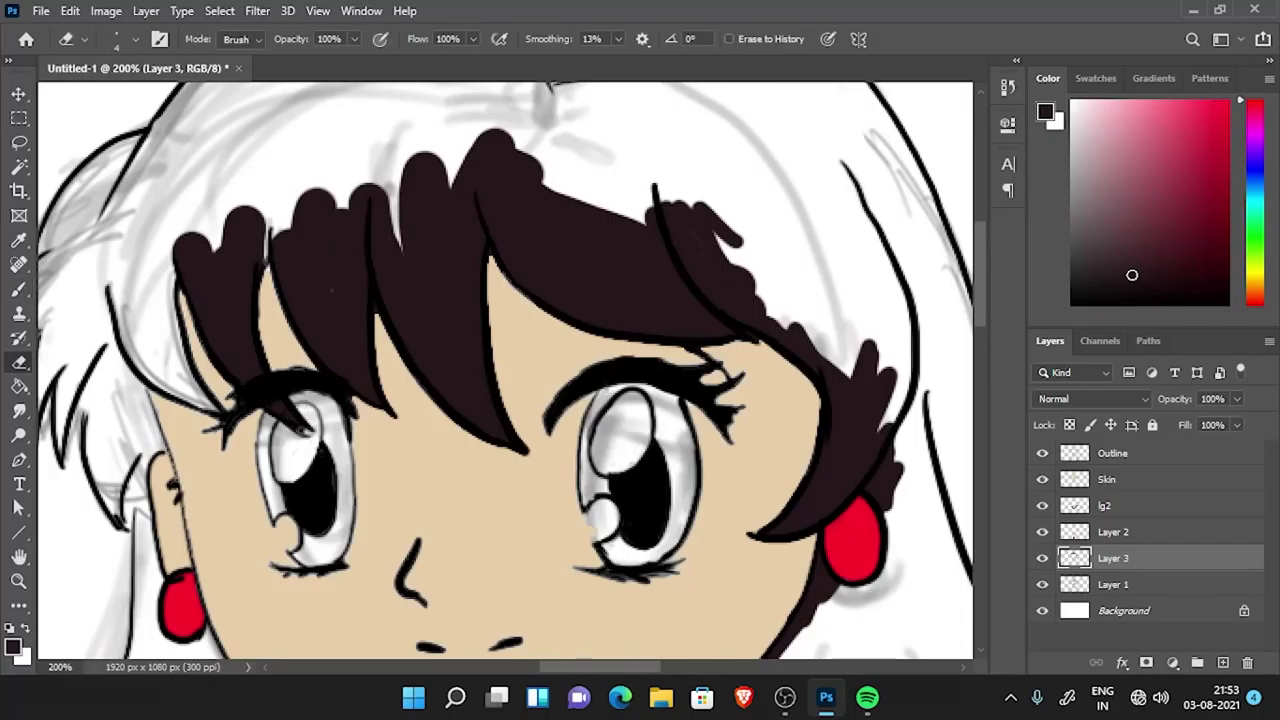
- Paint the spiky side hair above the left ear dark maroon-brown with a 10 px brush
key(b)
scroll(423, 200, up, 3)
mouse_move(300, 220)
mouse_down()
mouse_move(169, 237)
mouse_move(229, 337)
mouse_up()
scroll(229, 337, down, 2)
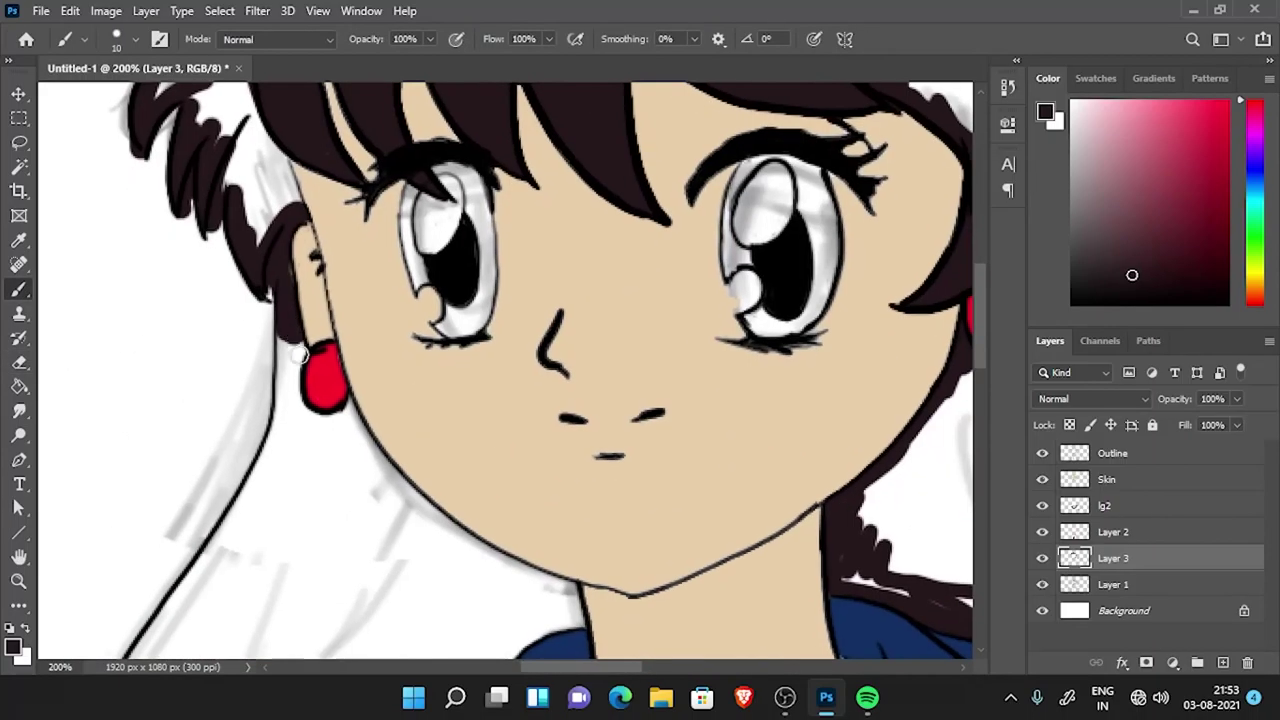
- Fill the crown and upper part of the hair with dark maroon-brown using broad brush strokes
scroll(295, 342, up, 3)
scroll(249, 446, up, 2)
drag(290, 290, 690, 140)
mouse_move(170, 350)
mouse_down()
mouse_move(620, 200)
mouse_move(650, 320)
mouse_up()
mouse_move(464, 324)
mouse_down()
mouse_move(231, 511)
mouse_move(603, 331)
mouse_up()
scroll(494, 309, right, 3)
mouse_move(494, 309)
mouse_down()
mouse_move(470, 315)
mouse_move(643, 386)
mouse_up()
scroll(643, 386, down, 2)
- Paint the long hair on the right side dark maroon-brown down past the earring with a 23 px brush
mouse_move(430, 250)
mouse_down()
mouse_move(503, 200)
mouse_move(517, 363)
mouse_move(540, 420)
mouse_up()
scroll(517, 363, right, 3)
scroll(484, 418, down, 3)
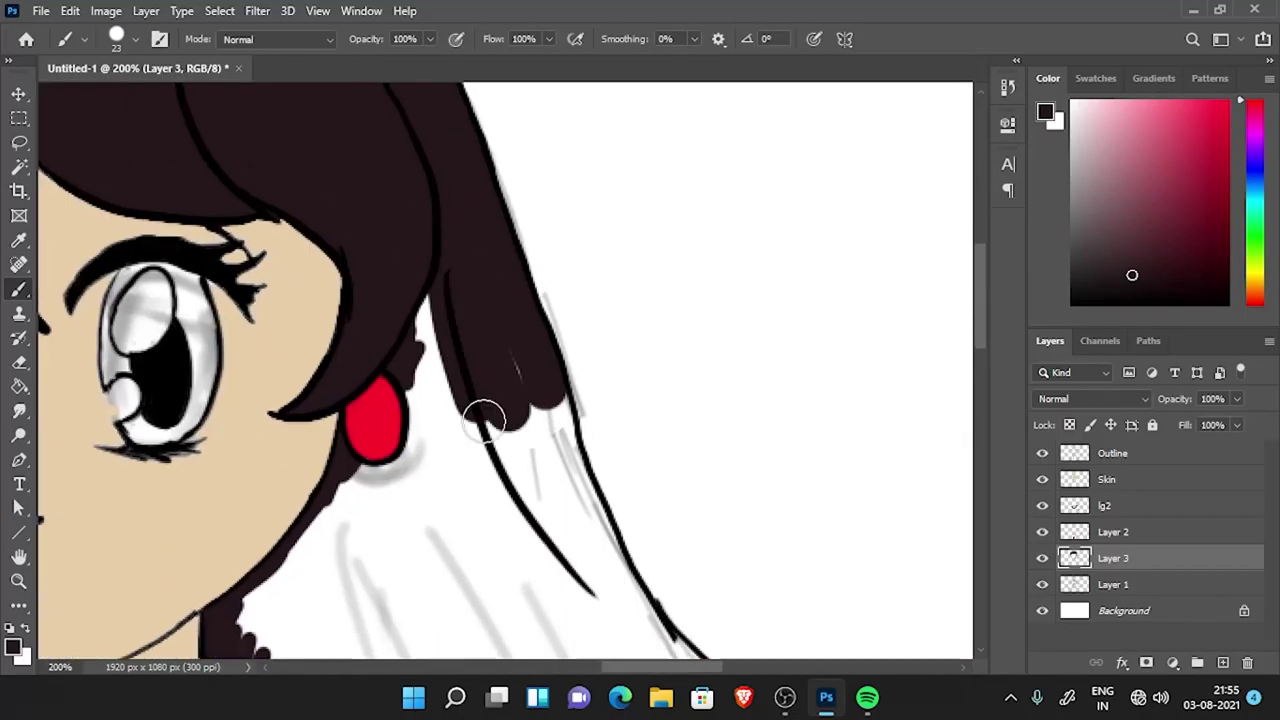
scroll(484, 418, down, 3)
mouse_move(420, 400)
mouse_down()
mouse_move(309, 491)
mouse_move(651, 417)
mouse_up()
scroll(651, 417, down, 3)
drag(500, 300, 457, 423)
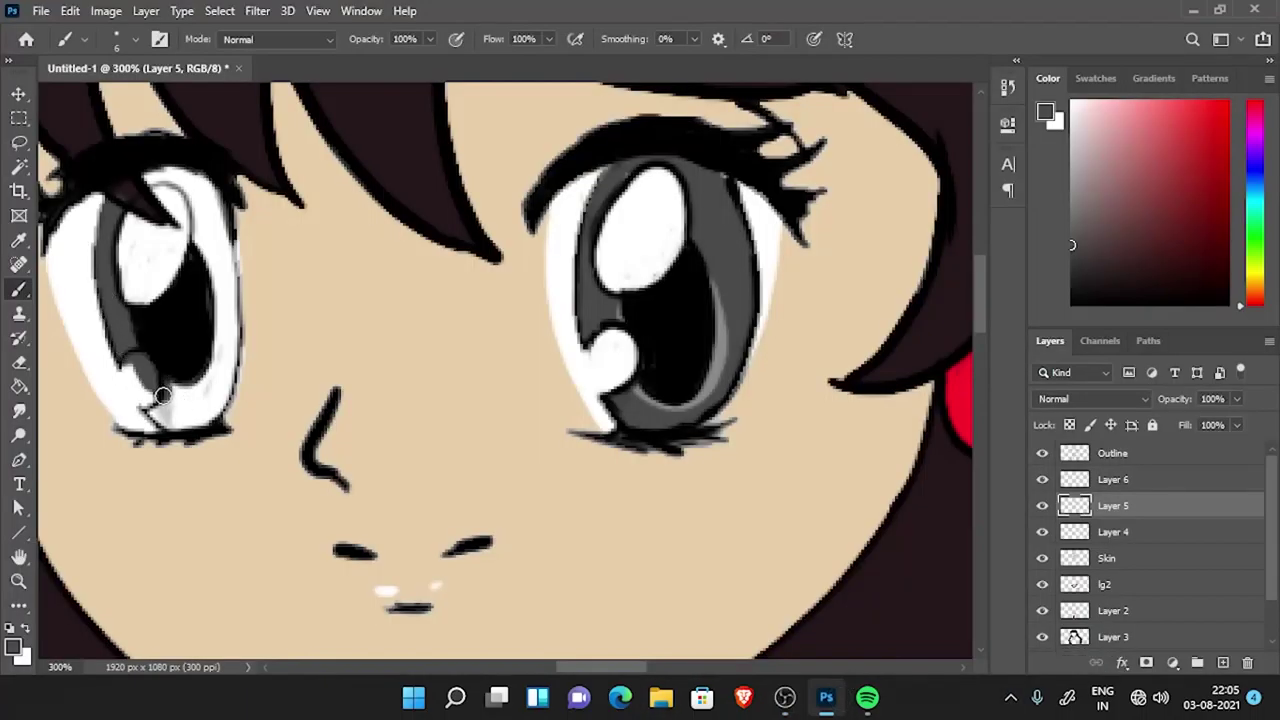
- Fill the left iris dark grey on Layer 5, clean its lower highlight, and switch to Layer 6 with a lighter grey
mouse_move(200, 300)
mouse_down()
mouse_move(220, 251)
mouse_move(190, 330)
mouse_move(169, 320)
mouse_up()
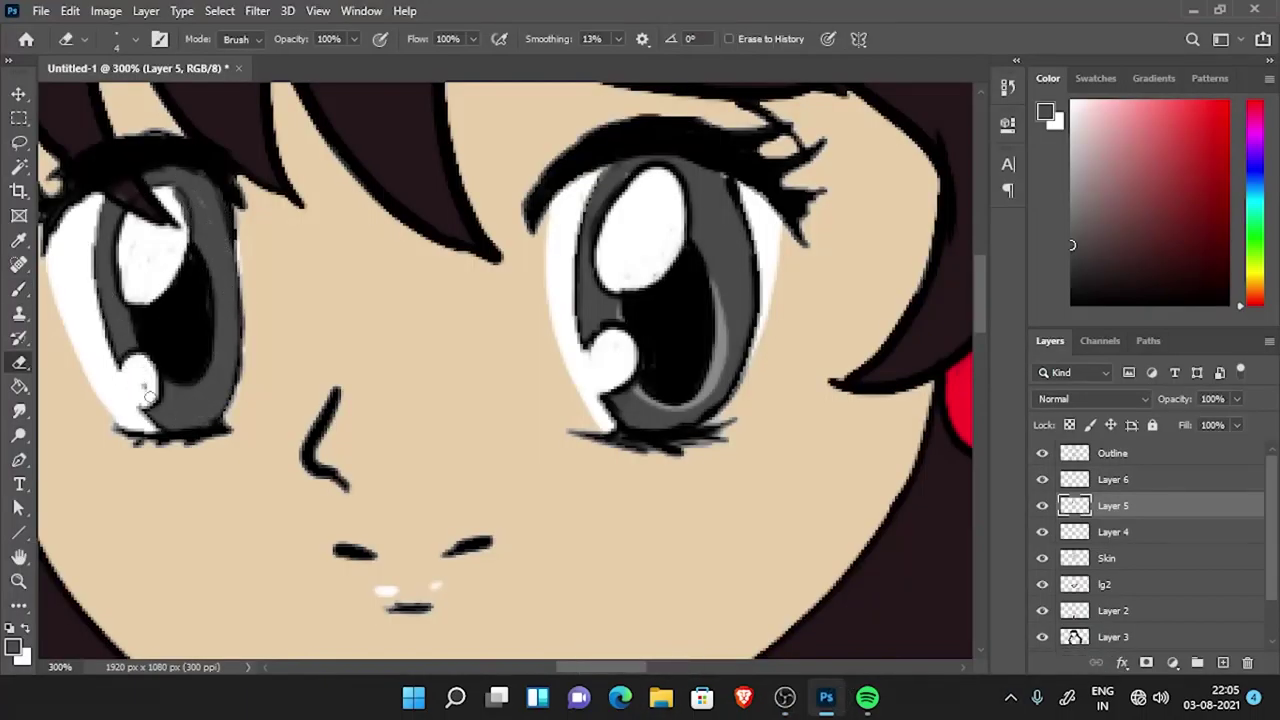
key(e)
key(alt+bracketright)
key(b)
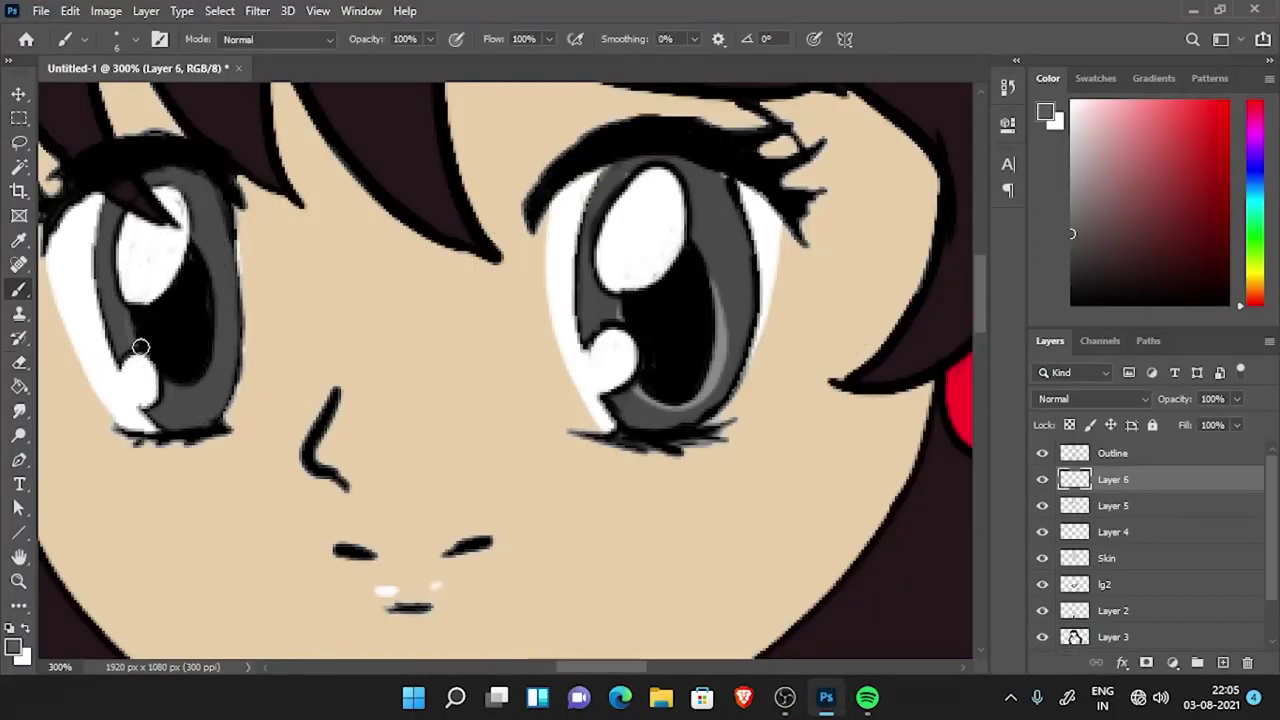
- Merge the three eye layers, Layer 4 to Layer 6, into one layer named EYE
key(ctrl+minus)
key(ctrl+minus)
key(ctrl+minus)
key(ctrl+minus)
shift+click(1129, 534)
key(ctrl+e)
double_click(1117, 502)
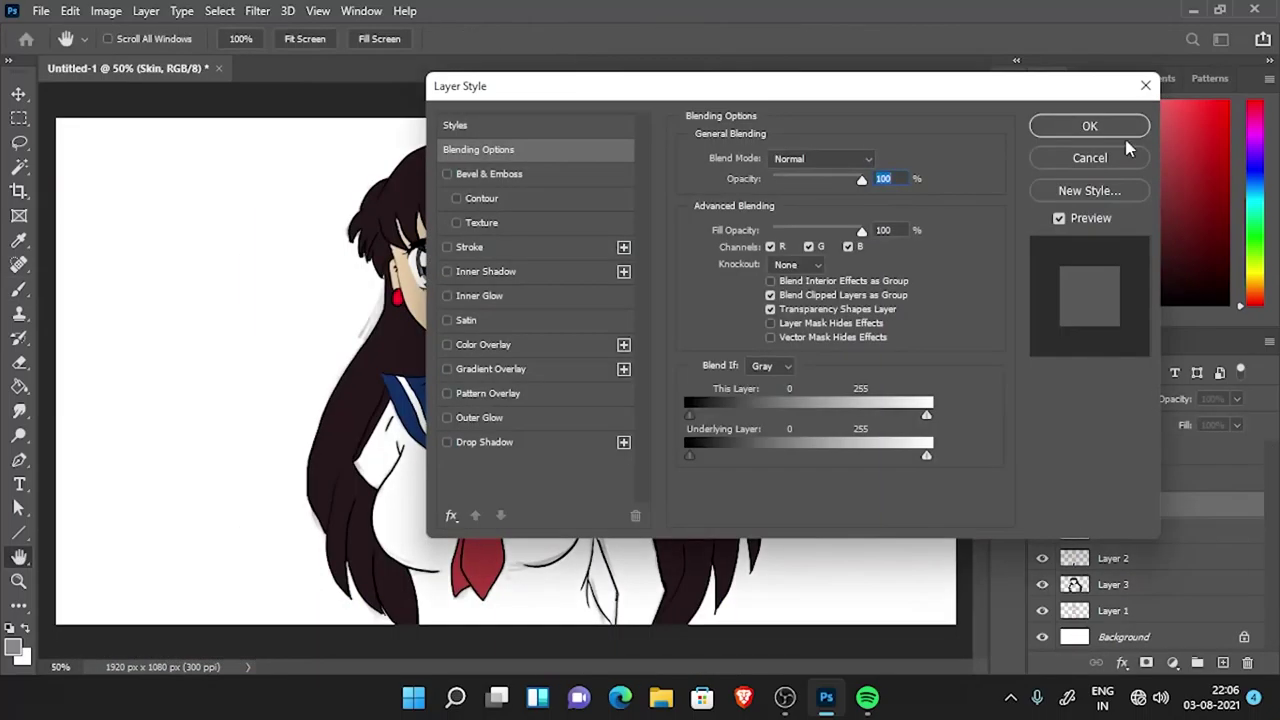
key(Escape)
- Add a new layer clipped to the Skin layer and set the painting colour to black
click(1222, 662)
key(ctrl+plus)
key(ctrl+plus)
key(ctrl+plus)
key(d)
key(ctrl+minus)
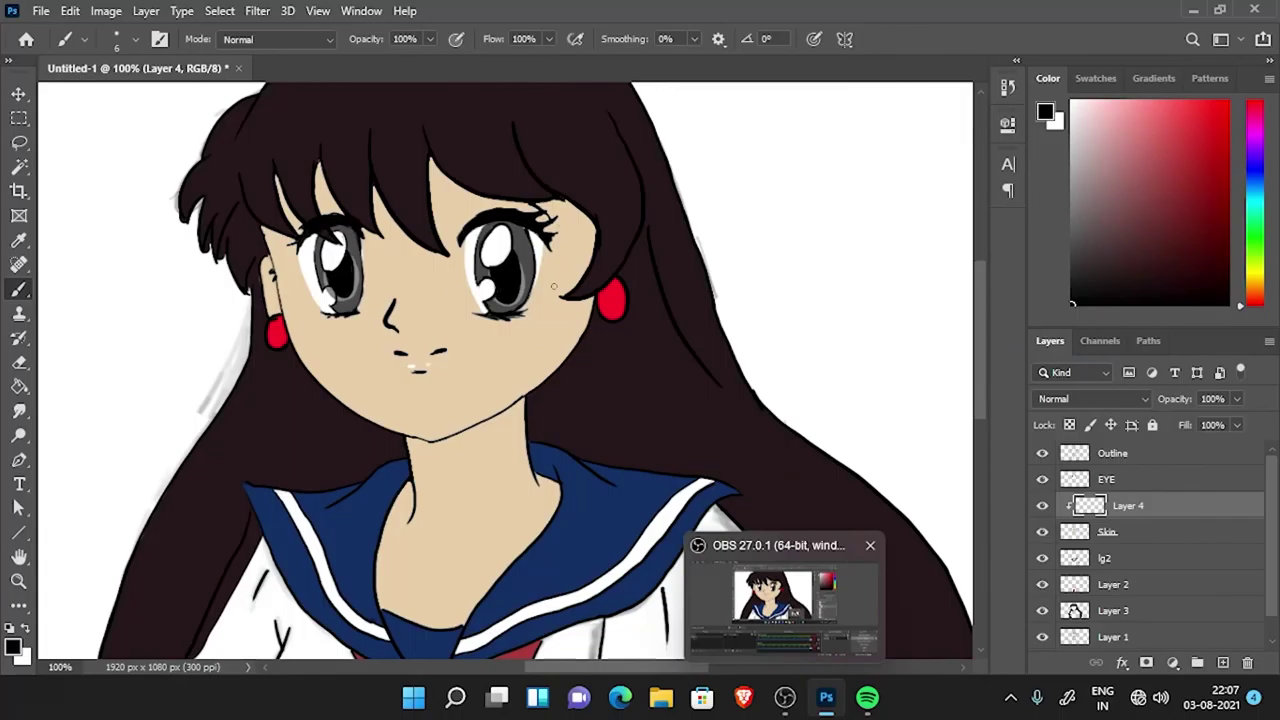
- Draw a black shadow boundary from the right eye down to the chin with 19% smoothing, and set the brush size to 18 px
right_click(535, 282)
key(Escape)
scroll(573, 327, left, 1)
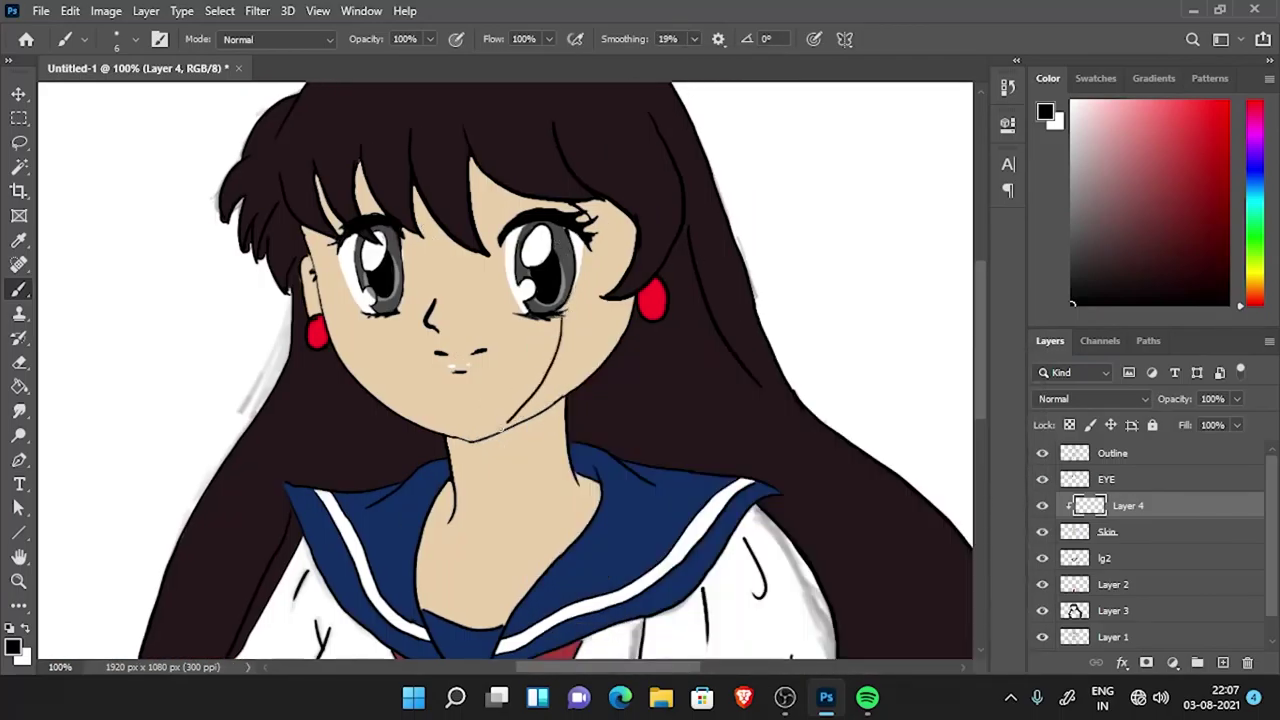
right_click(561, 225)
text(18)
key(Return)
right_click(503, 198)
key(Escape)
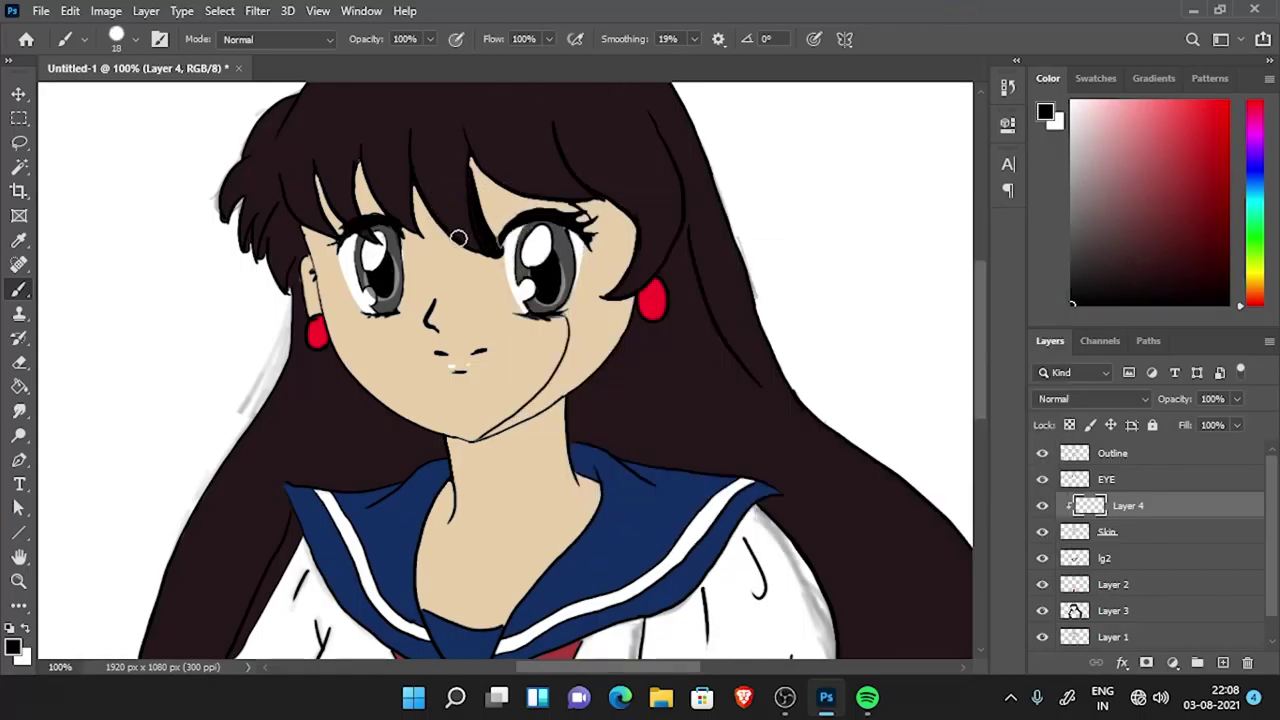
- Trim the shadow beside the centre fringe strand and fill the face's right side and upper neck with black shadow
key(e)
right_click(612, 226)
key(Escape)
key(b)
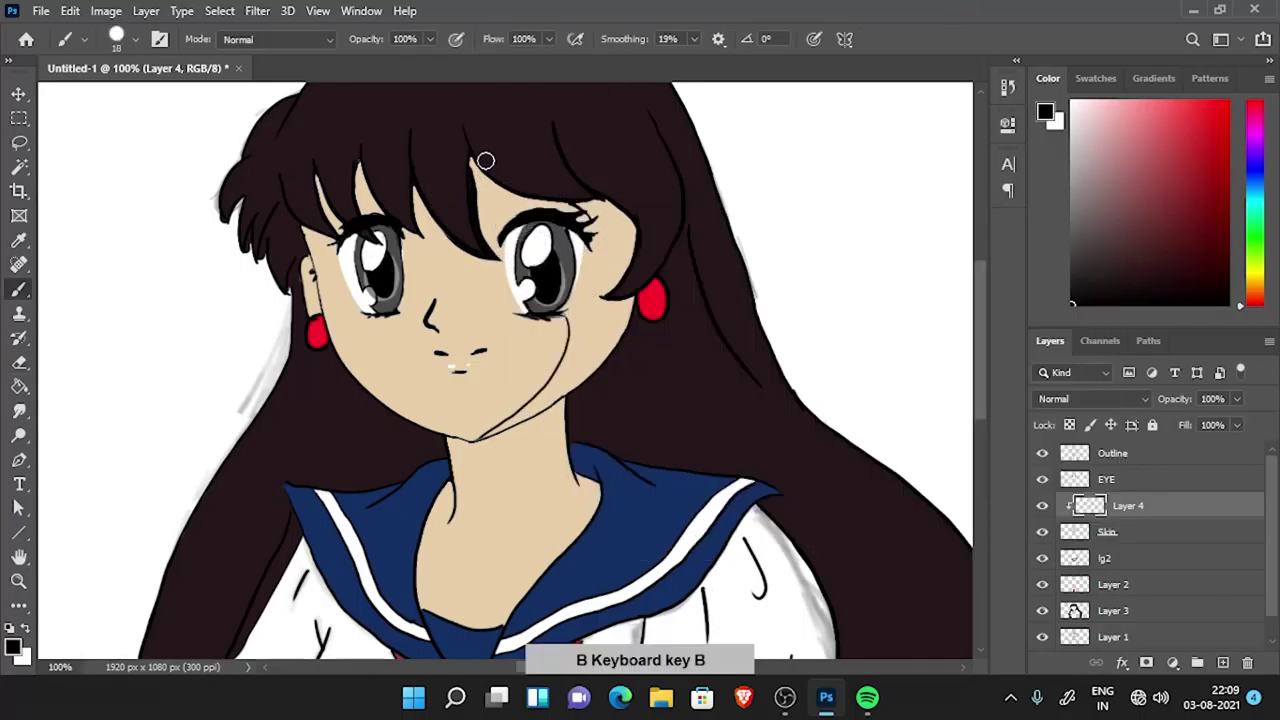
drag(590, 220, 481, 447)
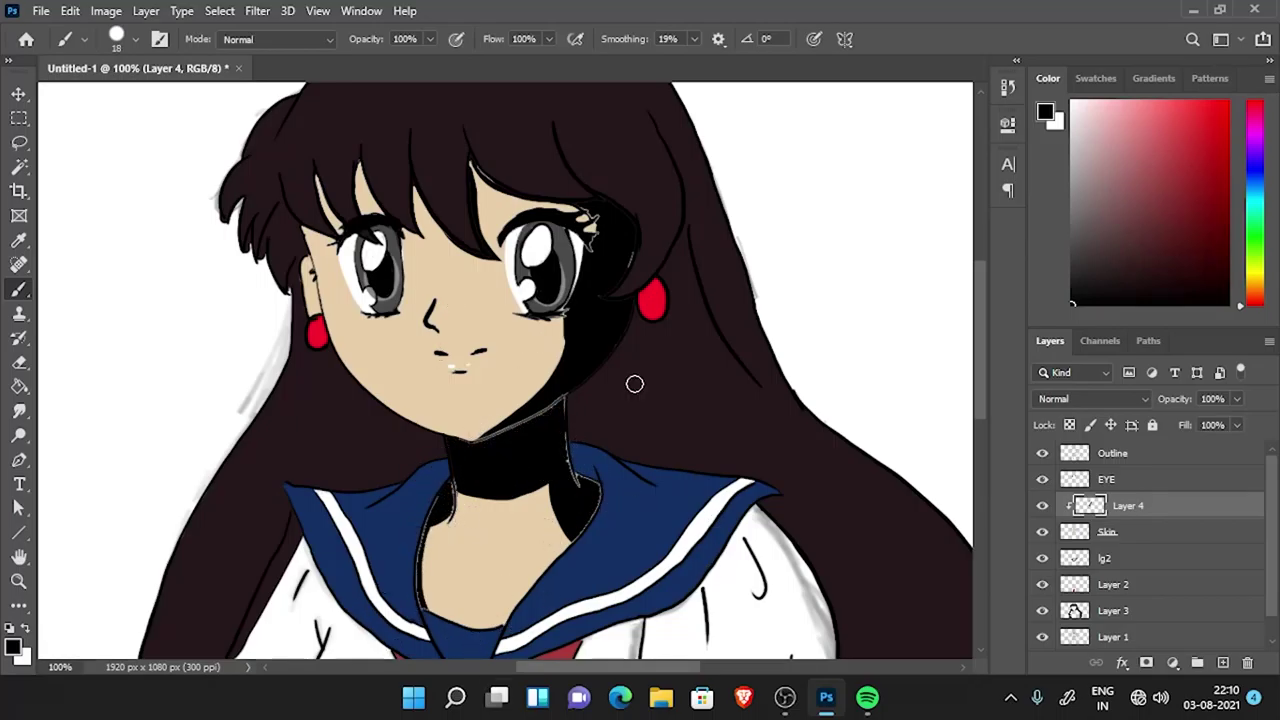
- Paint short black collarbone shadows on both sides of the chest below the neck
key(ctrl+plus)
right_click(470, 350)
drag(352, 377, 396, 394)
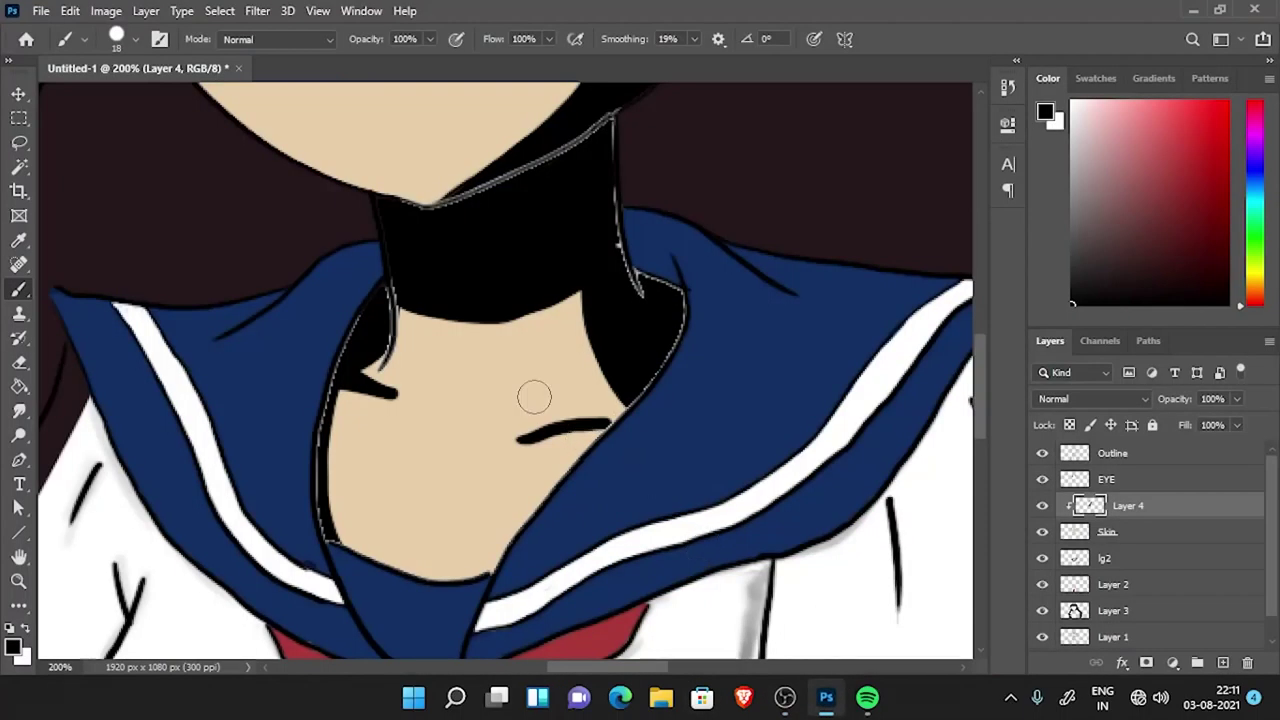
key(ctrl+minus)
key(ctrl+minus)
key(ctrl+plus)
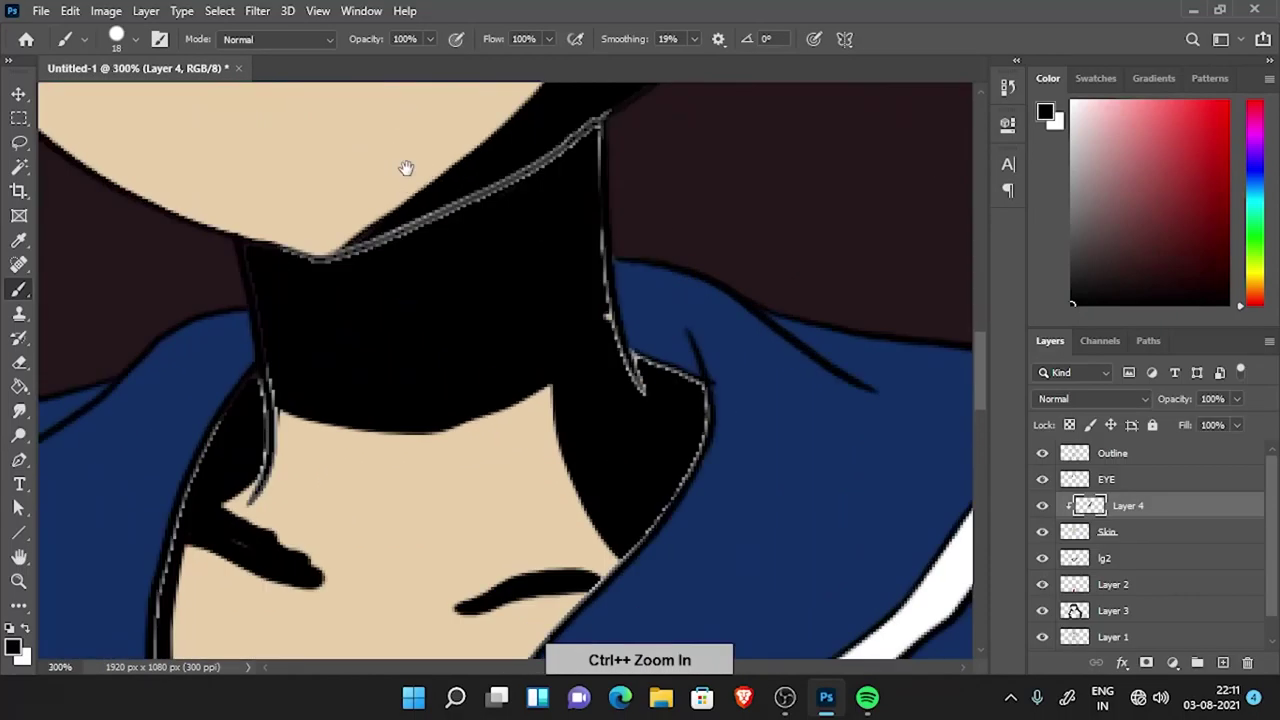
- Paint black shadows beside the nose, in the skin gaps under the left fringe strands, and inside the left ear
key(ctrl+plus)
key(ctrl+plus)
drag(267, 264, 330, 300)
mouse_move(457, 225)
mouse_down()
mouse_move(502, 231)
mouse_move(488, 348)
mouse_up()
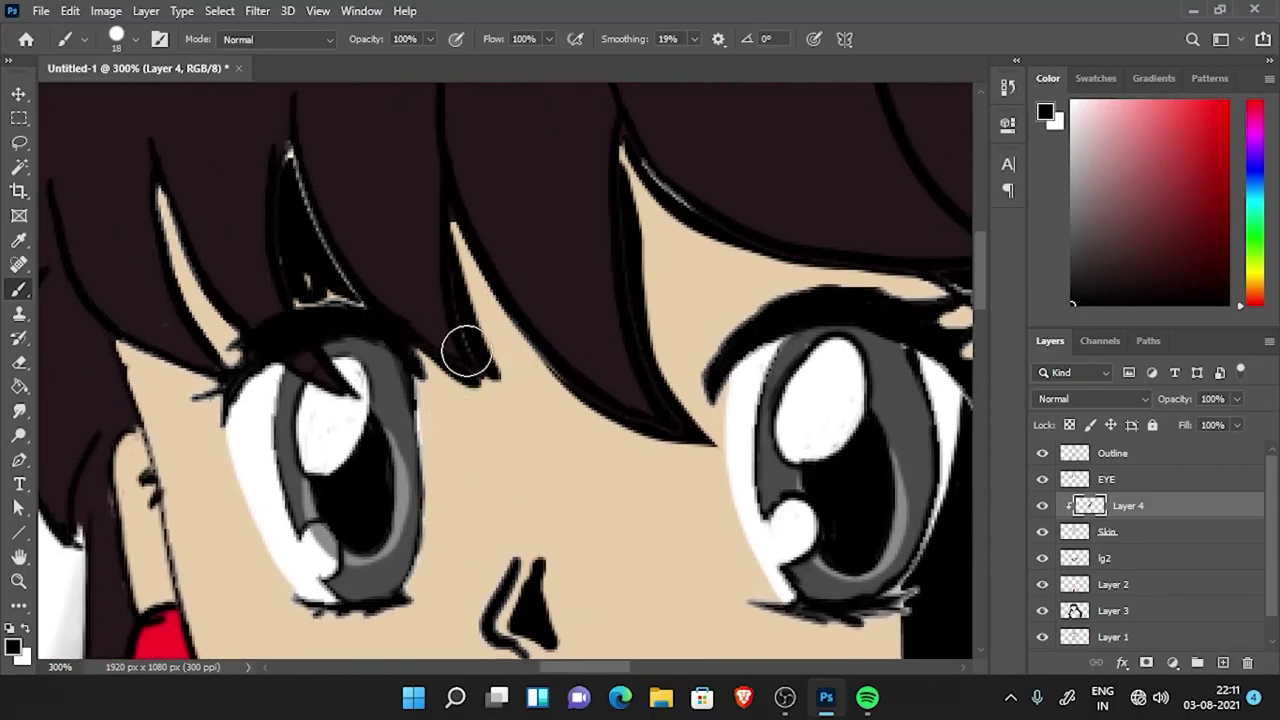
drag(157, 195, 217, 105)
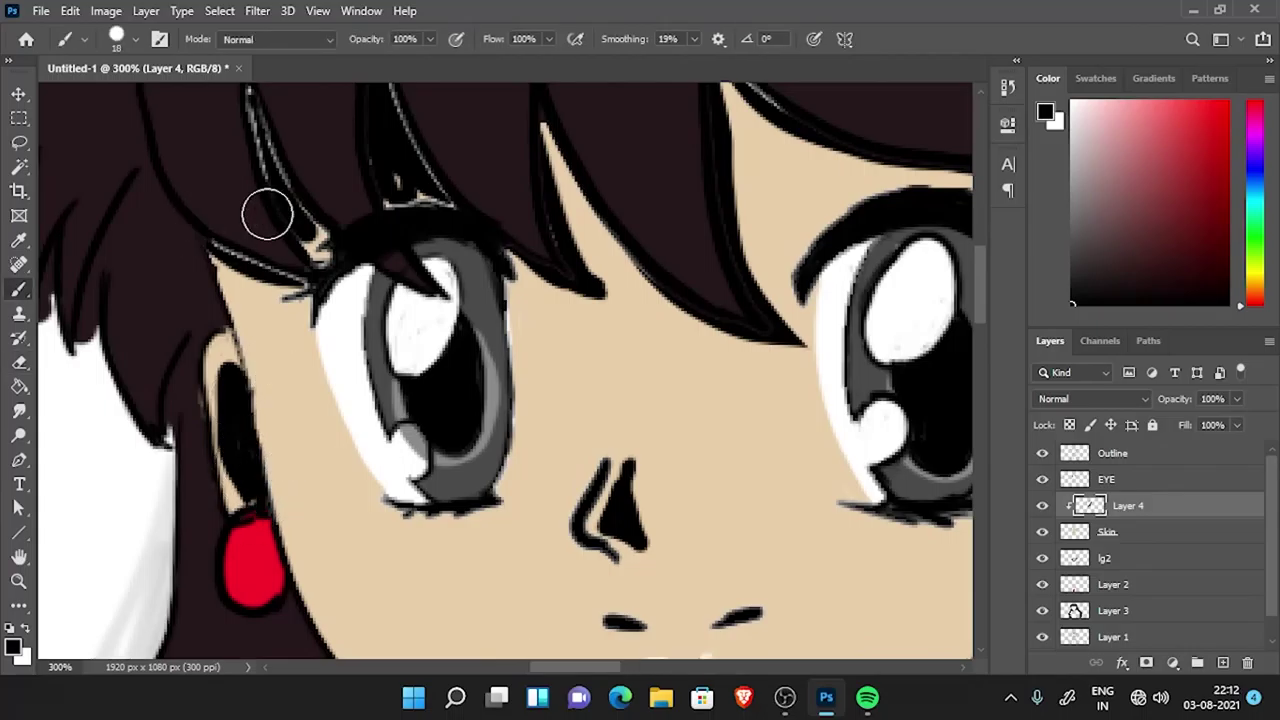
- Finish the black skin shadow under the left fringe and set its clipped layer to Overlay at 38% opacity
drag(266, 209, 510, 260)
key(ctrl+minus)
key(ctrl+minus)
key(ctrl+minus)
key(alt+shift+d)
click(1237, 398)
mouse_move(1250, 425)
mouse_down()
mouse_move(1176, 433)
mouse_move(1211, 427)
mouse_up()
click(1090, 398)
click(1090, 435)
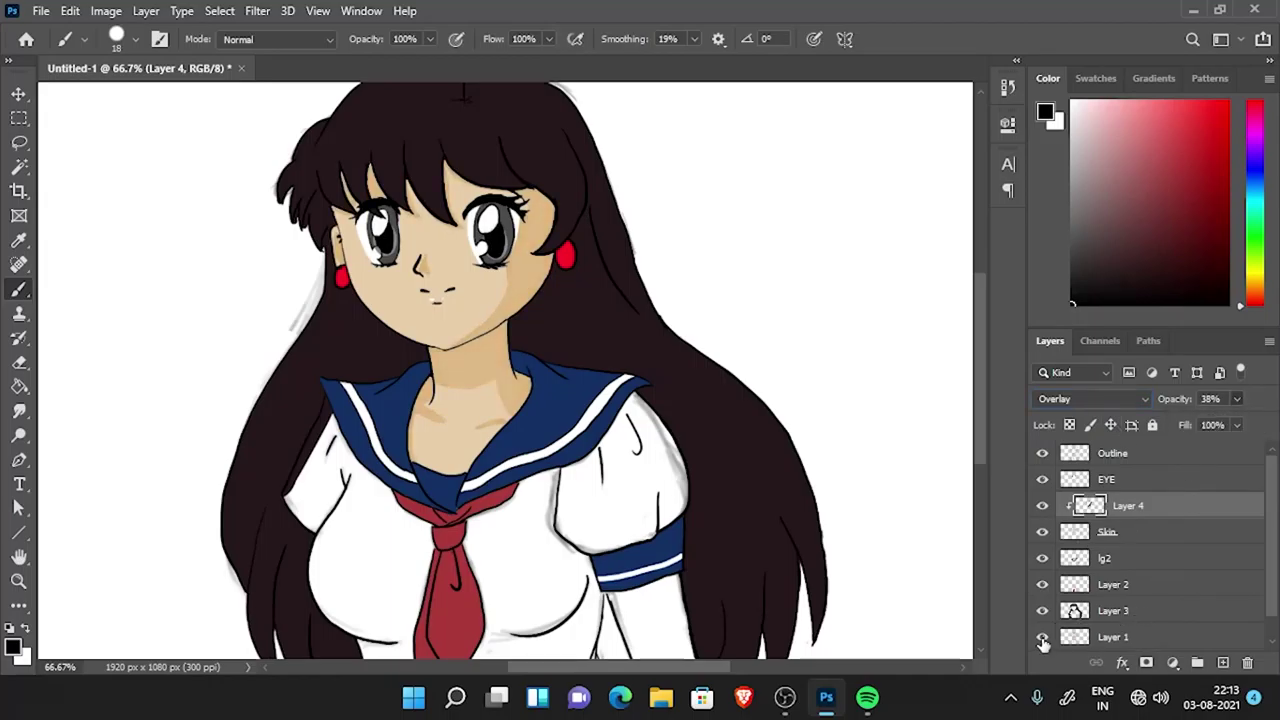
- Hide the Layer 1 sketch and clean the hair colour's edge beside the left sleeve on Layer 3 with a 10 px eraser
scroll(360, 449, up, 5)
click(1113, 610)
key(e)
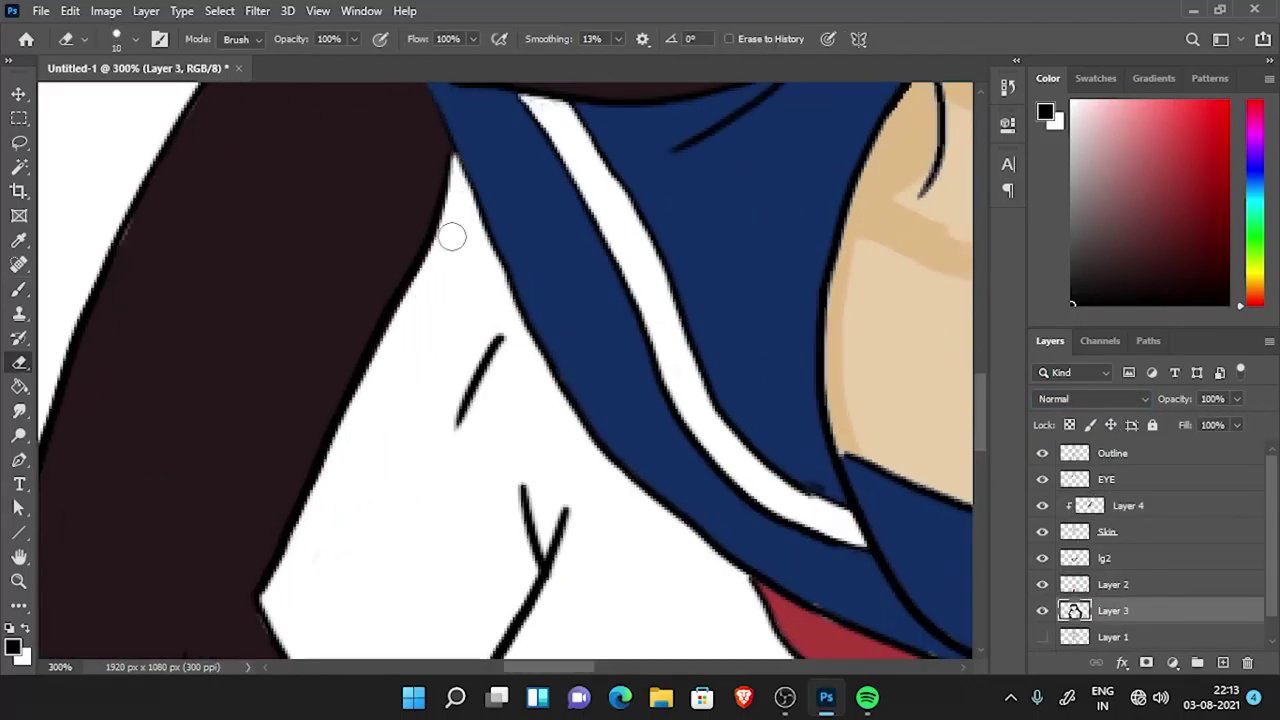
scroll(543, 537, down, 5)
scroll(1158, 612, down, 2)
key(ctrl+plus)
key(ctrl+plus)
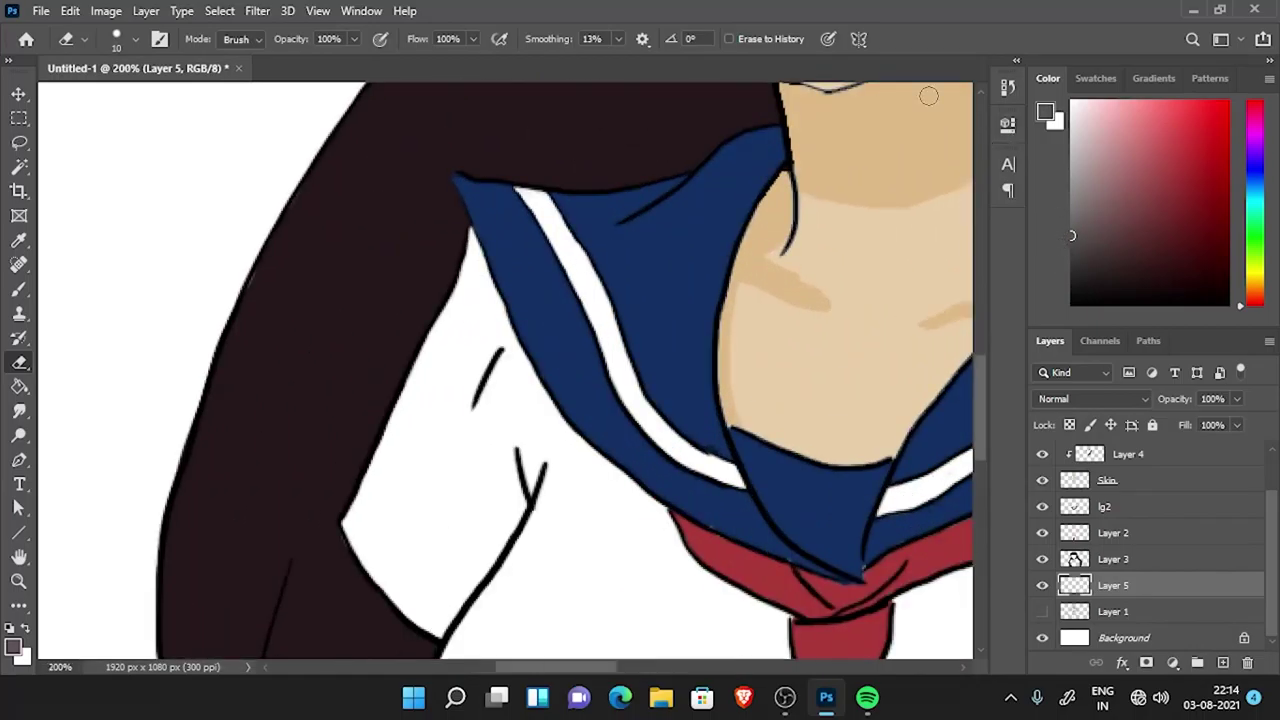
- On a new layer beneath the hair, paint dark grey fold shadows on the left sleeve and along its hem
key(b)
drag(523, 474, 512, 436)
key(e)
key(b)
drag(440, 632, 413, 612)
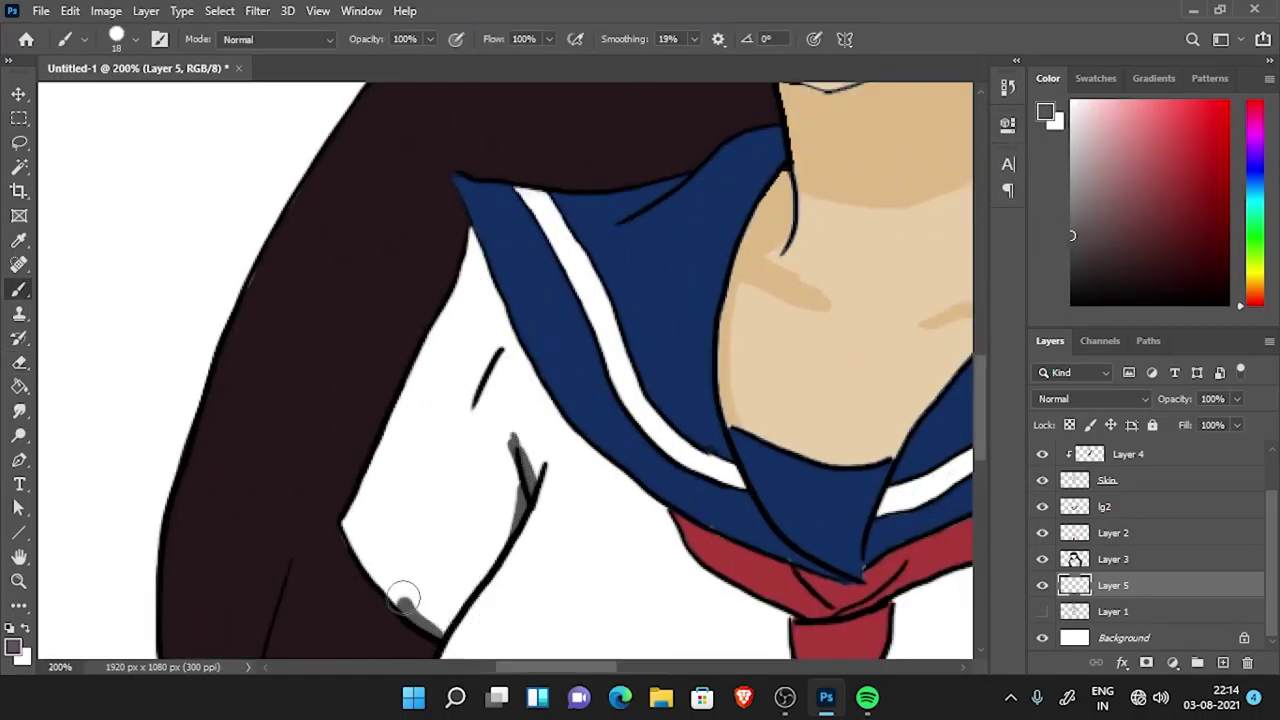
scroll(502, 338, down, 4)
scroll(502, 338, right, 1)
- Paint a broad dark grey shadow along the underside of the left bust, reaching the tie
drag(337, 330, 470, 500)
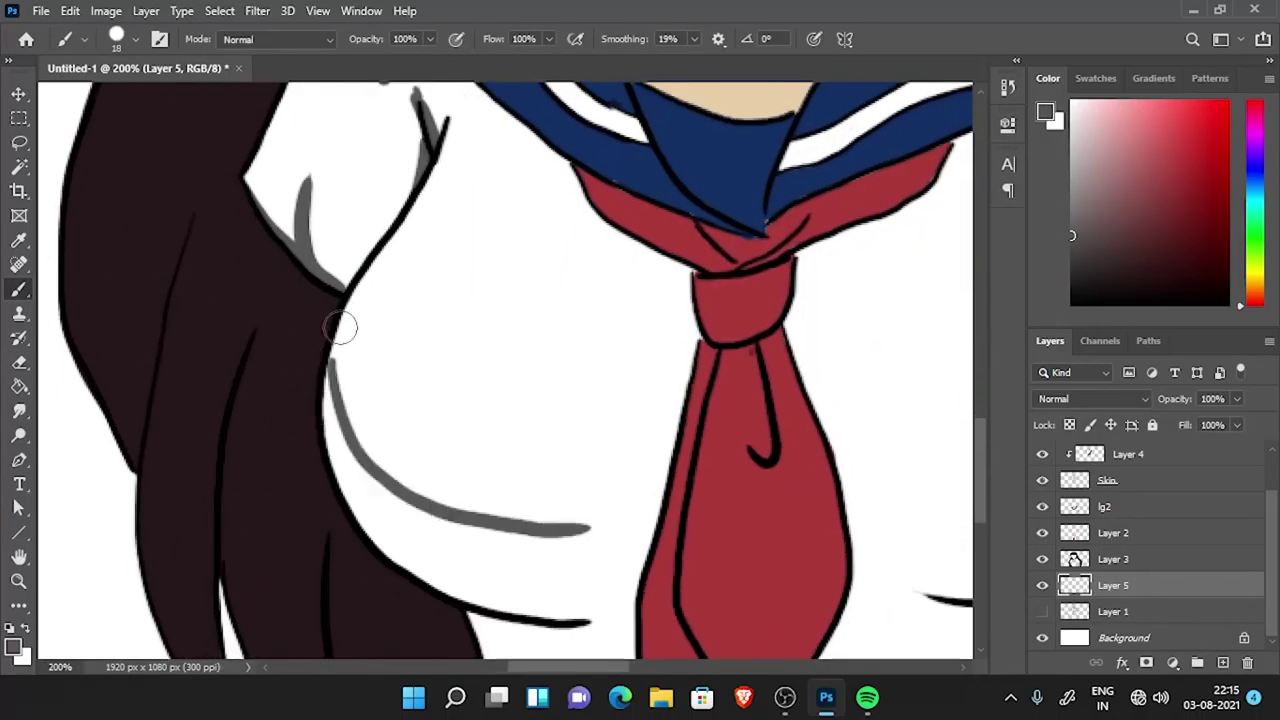
drag(360, 440, 665, 485)
drag(380, 500, 590, 530)
drag(380, 520, 500, 578)
mouse_move(378, 465)
mouse_down()
mouse_move(634, 508)
mouse_move(660, 490)
mouse_up()
drag(440, 570, 651, 606)
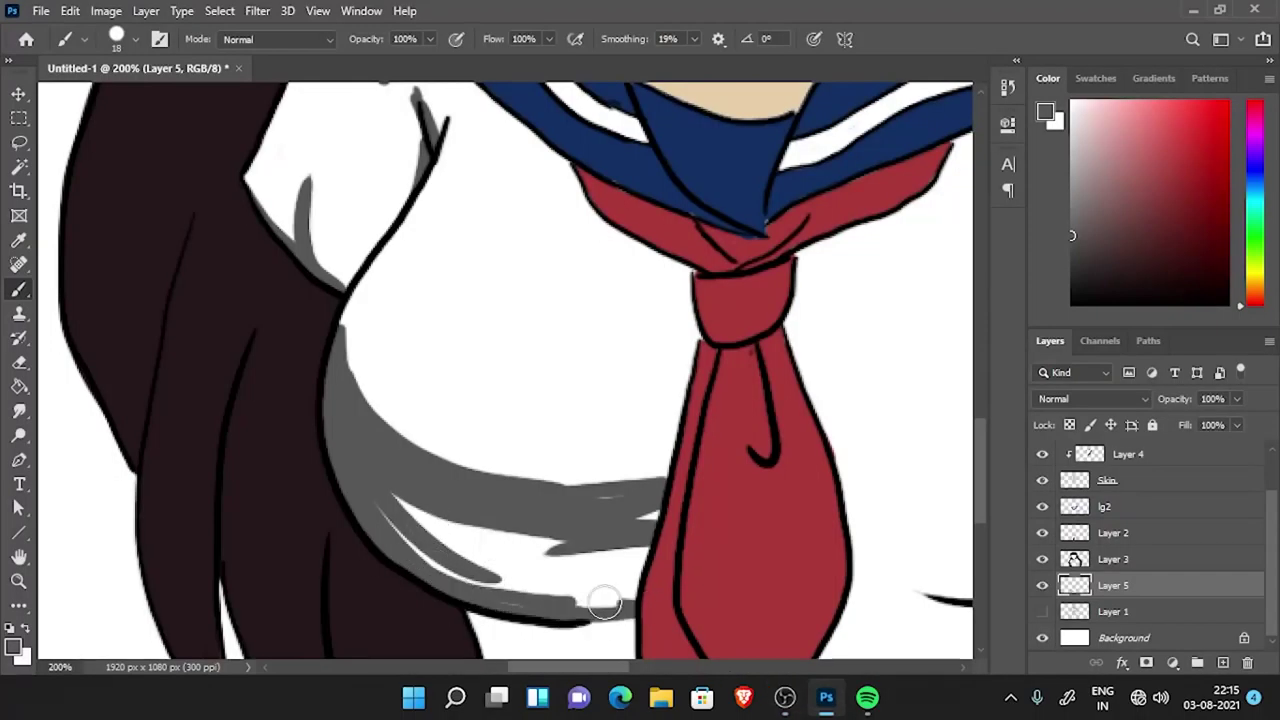
drag(380, 500, 611, 534)
drag(420, 520, 630, 540)
- Paint a narrow grey shadow along the right side of the red scarf and tie, trimming the excess
scroll(575, 292, right, 3)
scroll(575, 292, down, 1)
mouse_move(498, 200)
mouse_down()
mouse_move(551, 534)
mouse_move(506, 523)
mouse_move(490, 540)
mouse_up()
scroll(551, 534, down, 2)
key(e)
drag(575, 465, 530, 548)
key(b)
scroll(668, 145, up, 3)
scroll(668, 145, right, 1)
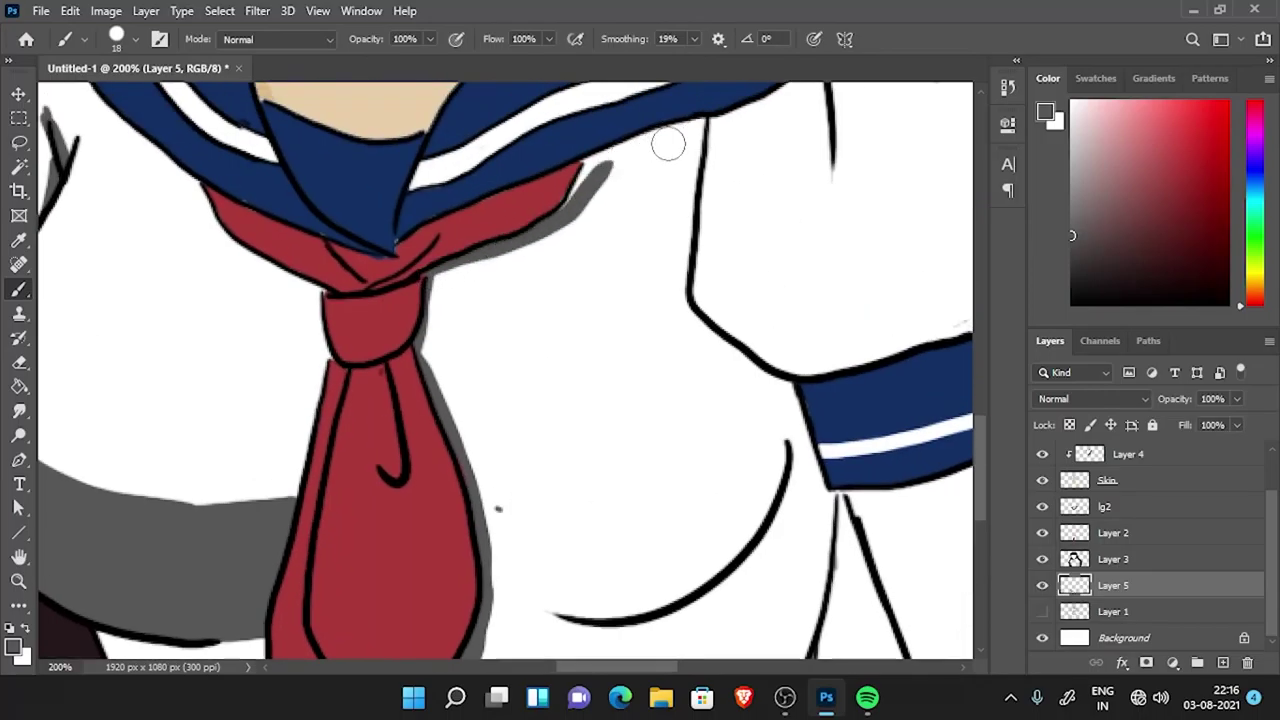
- Paint grey shadows beneath the right collar, beside the right sleeve, under the right bust and along the torso's side
drag(678, 185, 690, 312)
drag(521, 516, 752, 402)
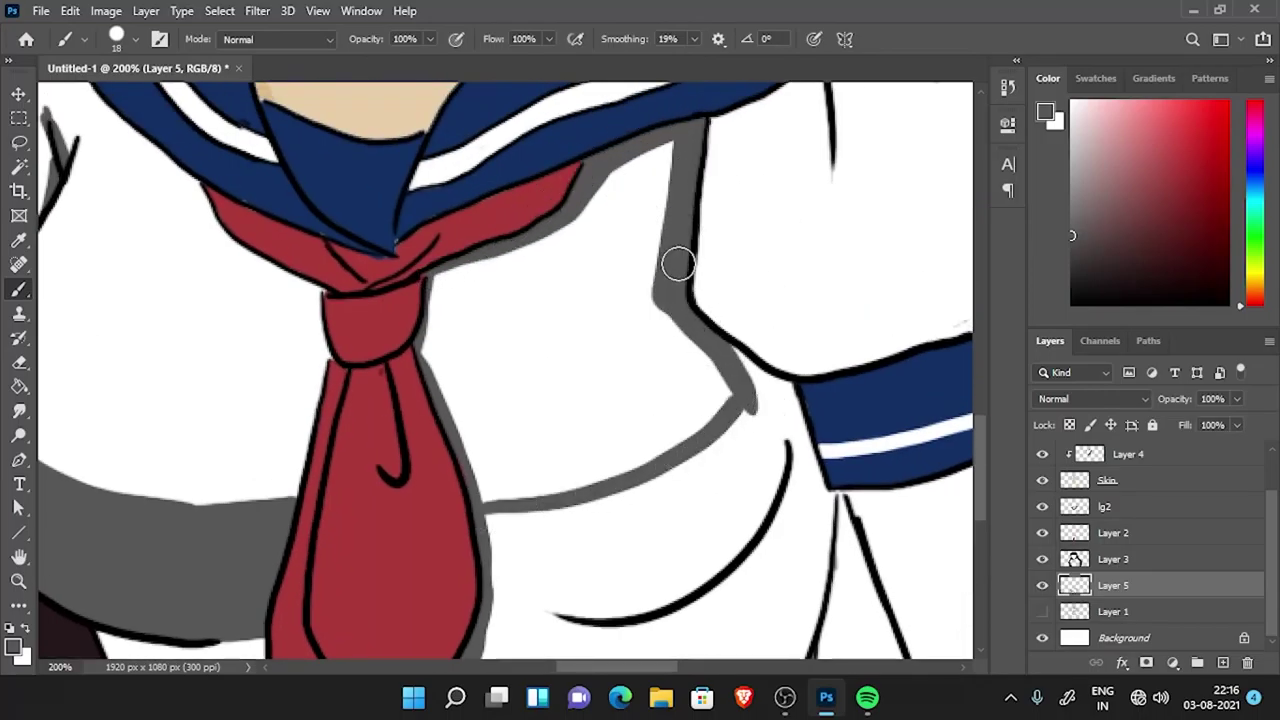
mouse_move(641, 455)
mouse_down()
mouse_move(668, 317)
mouse_move(741, 437)
mouse_move(759, 385)
mouse_move(742, 468)
mouse_move(502, 601)
mouse_move(701, 561)
mouse_move(517, 539)
mouse_move(528, 554)
mouse_move(688, 553)
mouse_move(780, 458)
mouse_up()
scroll(746, 453, down, 5)
mouse_move(608, 320)
mouse_down()
mouse_move(706, 626)
mouse_move(686, 251)
mouse_move(704, 544)
mouse_up()
scroll(623, 200, down, 3)
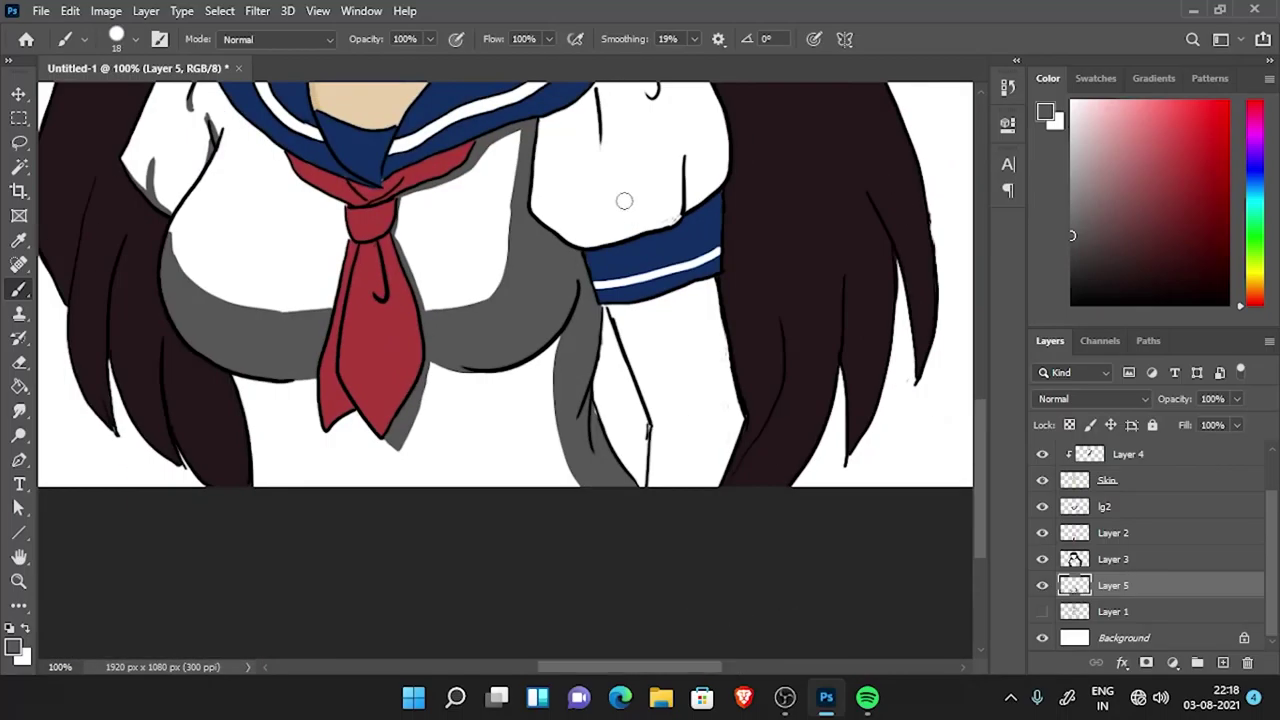
- Try a different blend mode on the shirt shadow layer and undo the last two changes
scroll(469, 311, up, 1)
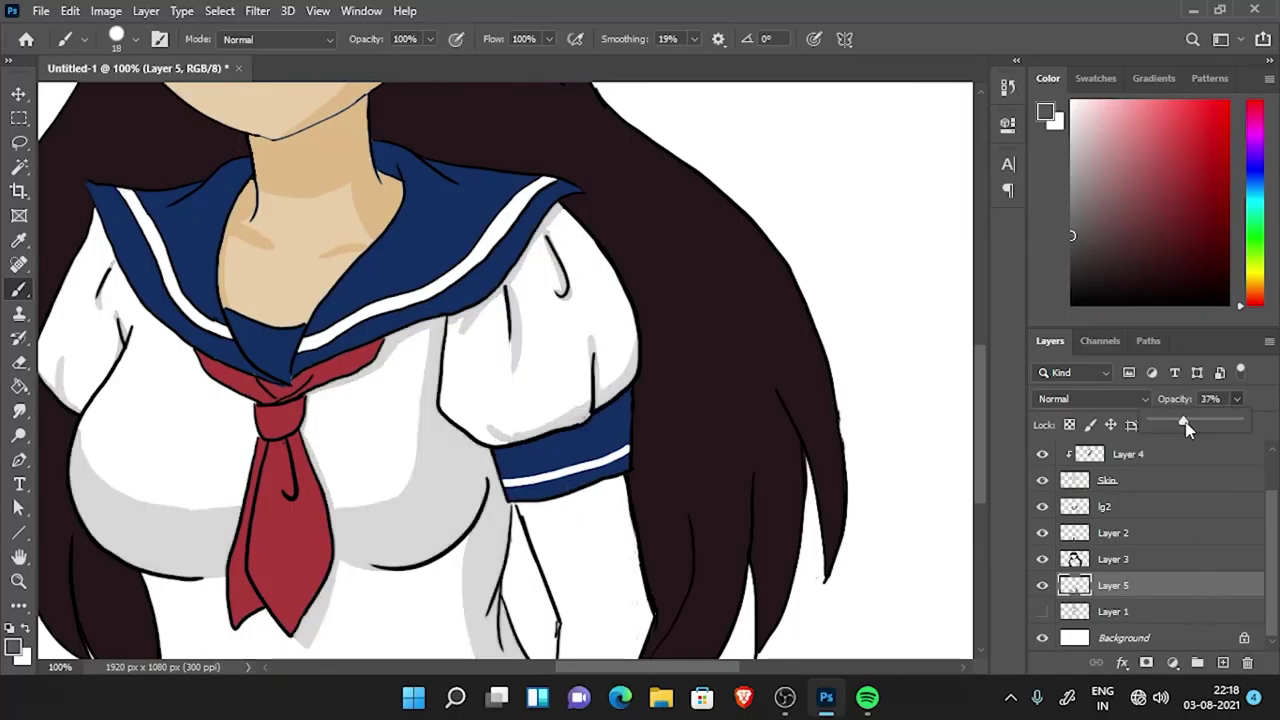
click(1140, 398)
click(1112, 632)
key(ctrl+z)
key(ctrl+z)
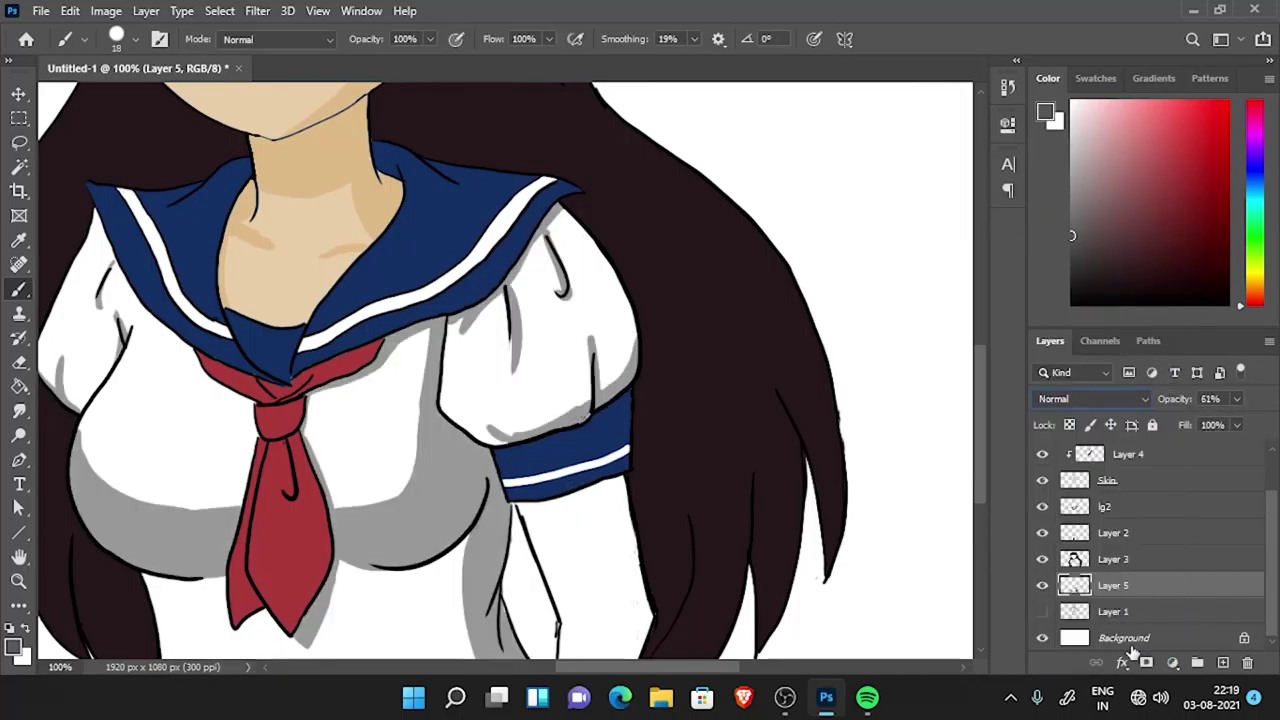
- Lasso the shirt area and tighten the selection to the painted grey shadow shapes
key(ctrl+minus)
key(ctrl+minus)
key(l)
mouse_move(286, 137)
mouse_down()
mouse_move(400, 543)
mouse_move(871, 429)
mouse_move(722, 474)
mouse_up()
key(ctrl+t)
key(Escape)
- Recolour the selected shirt shadows dark indigo, deselect them and lower the layer's opacity to 22%
click(1254, 153)
click(1227, 232)
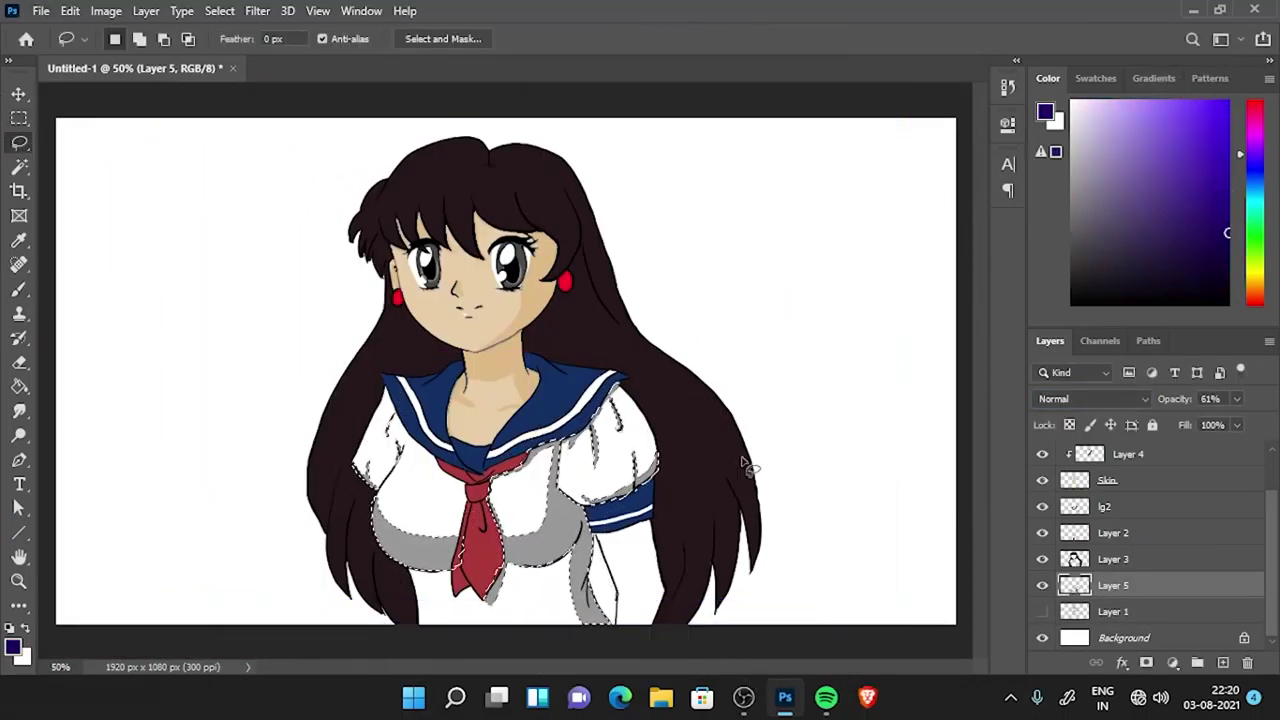
key(b)
drag(385, 480, 398, 422)
key(alt+BackSpace)
key(ctrl+d)
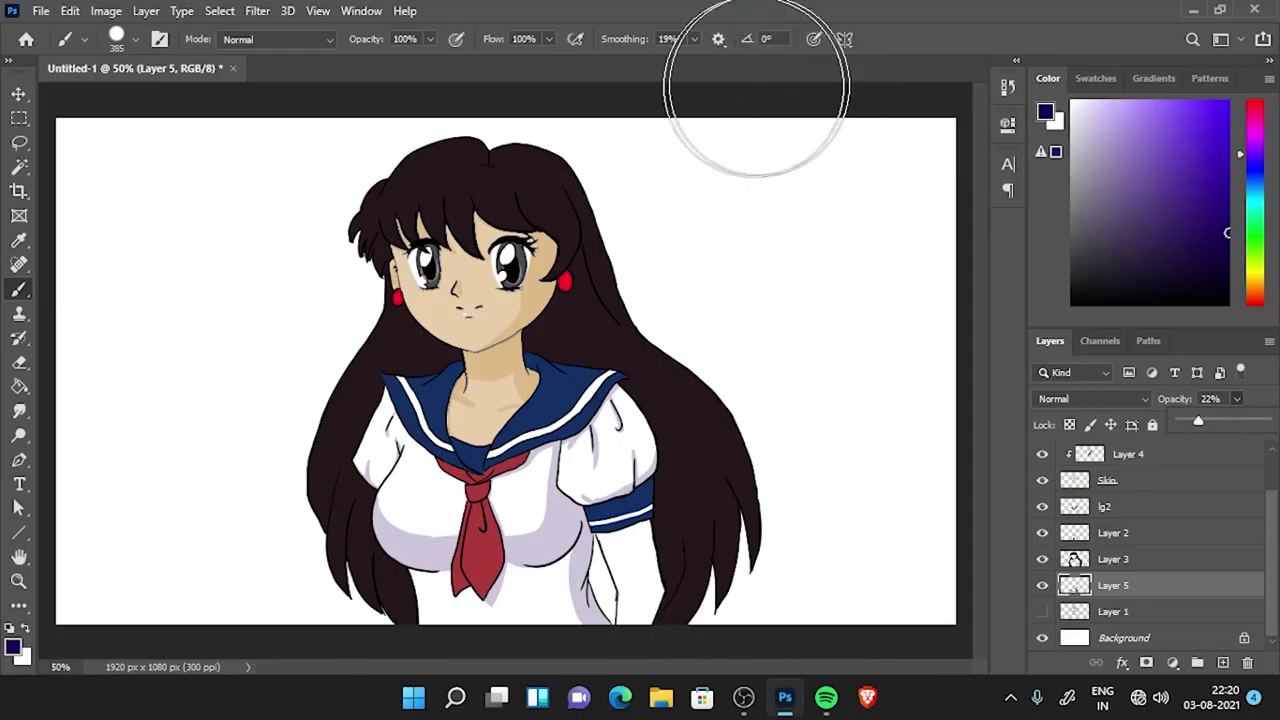
- Shade the navy collar and red tie on separate clipped layers, with the tie's shading at 22% opacity
click(1110, 563)
scroll(1097, 572, up, 1)
click(1133, 560)
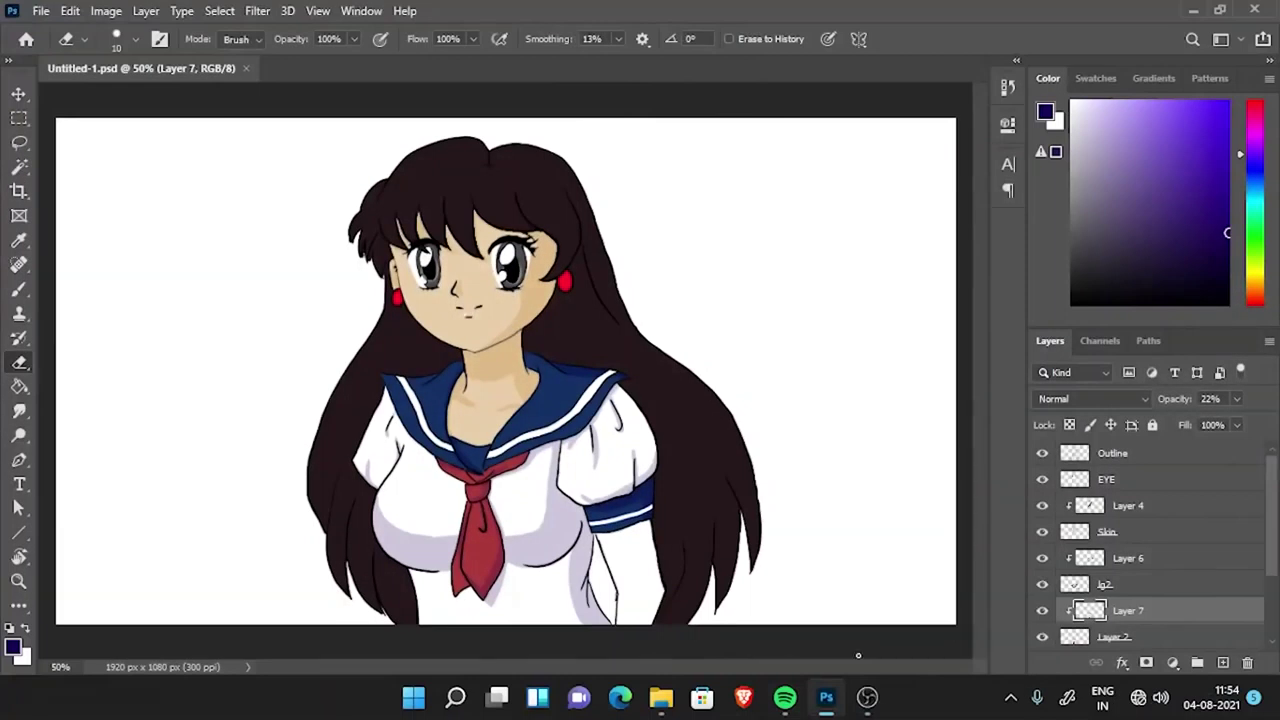
- Sample the face's skin tone and fill the bare arm below the right cuff on the Skin layer
click(1107, 531)
key(b)
alt+click(470, 330)
key(ctrl+minus)
scroll(620, 530, up, 4)
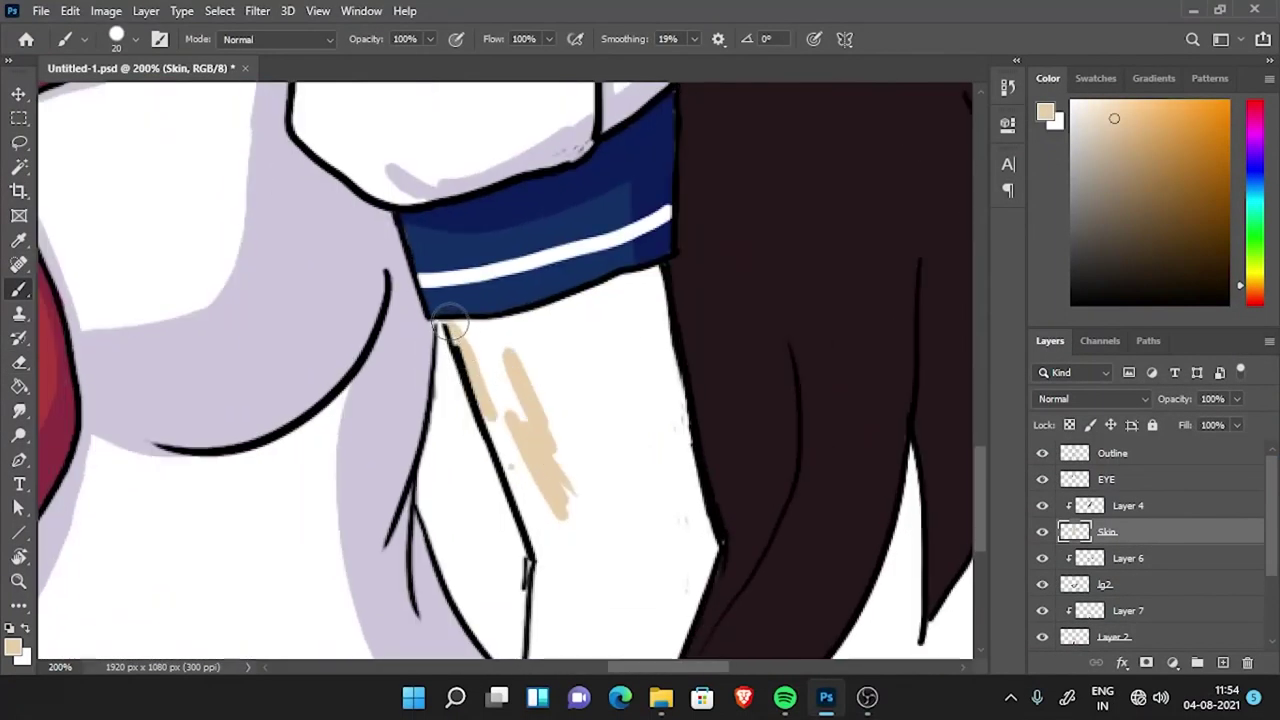
drag(600, 520, 508, 356)
scroll(506, 294, down, 1)
mouse_move(506, 294)
mouse_down()
mouse_move(573, 485)
mouse_move(569, 631)
mouse_move(711, 474)
mouse_up()
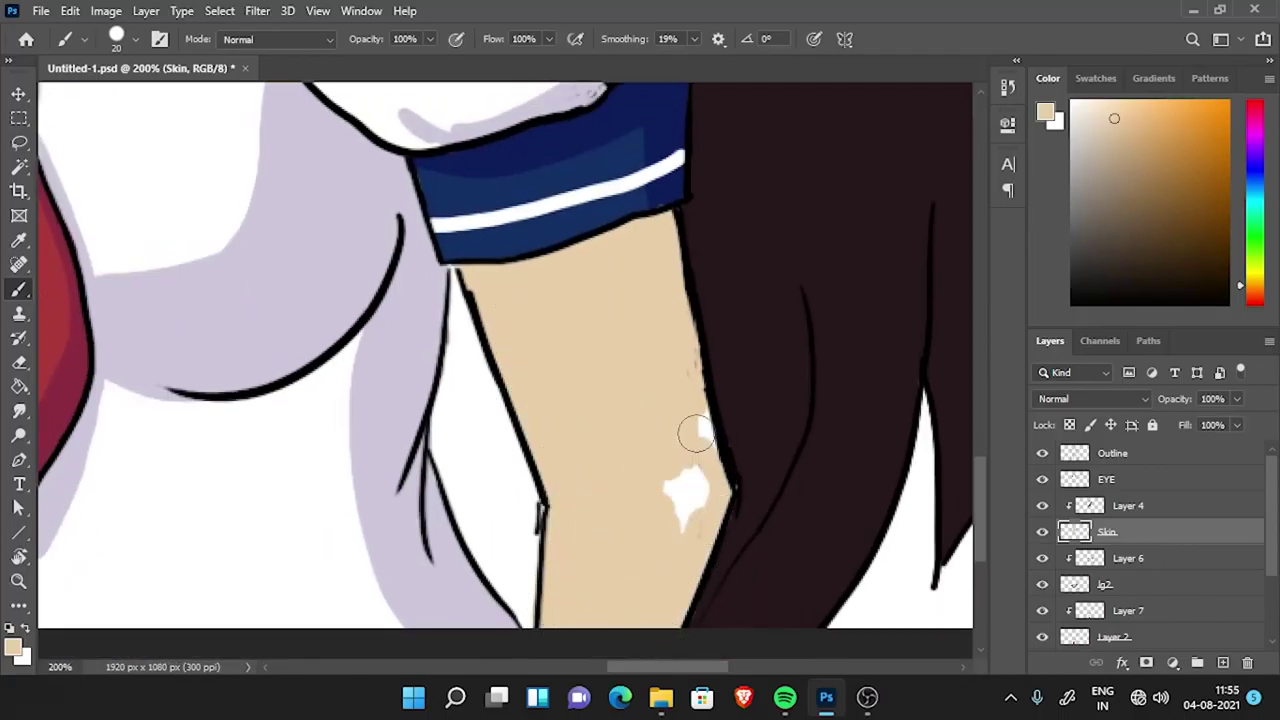
- On Layer 4, paint a dark blue shadow on the arm just below the cuff
click(1128, 505)
mouse_move(463, 285)
mouse_down()
mouse_move(690, 500)
mouse_move(630, 300)
mouse_move(676, 407)
mouse_up()
key(ctrl+minus)
key(ctrl+minus)
key(ctrl+minus)
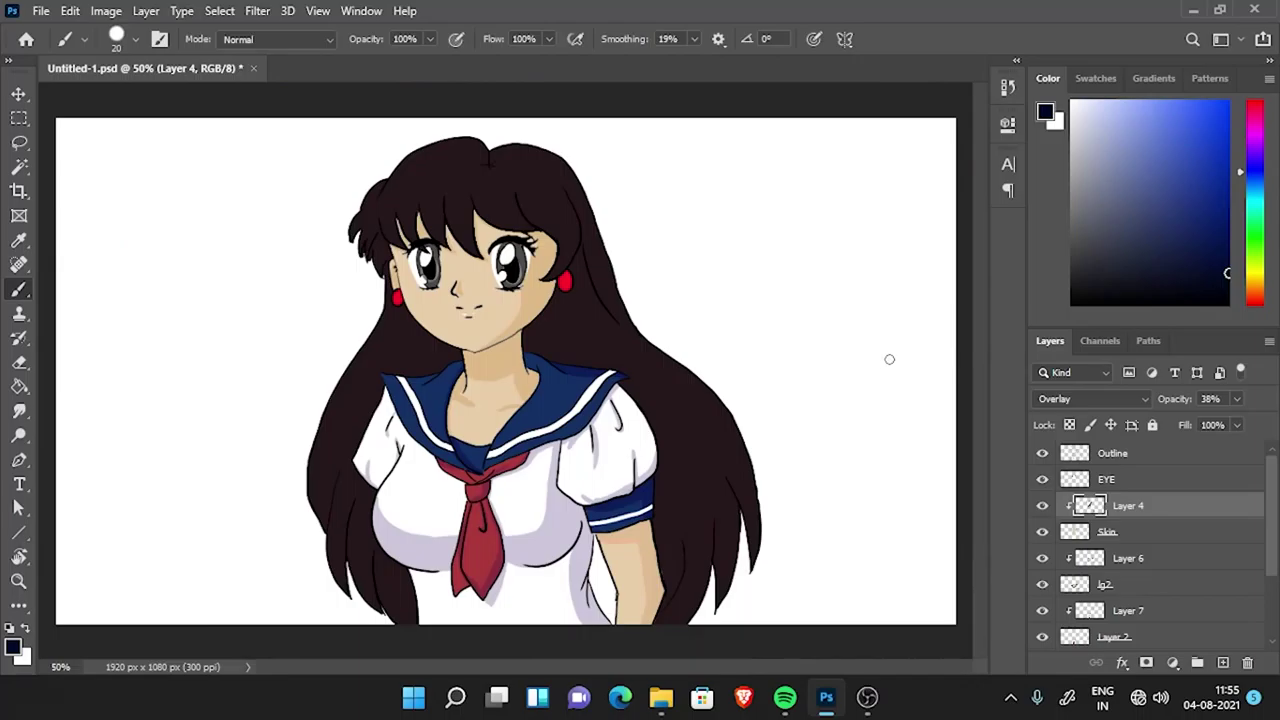
- Create a new layer clipped to the hair on Layer 3 and choose a darker, near-black hair shadow colour
scroll(1150, 540, down, 3)
click(1110, 559)
key(ctrl+shift+n)
key(Return)
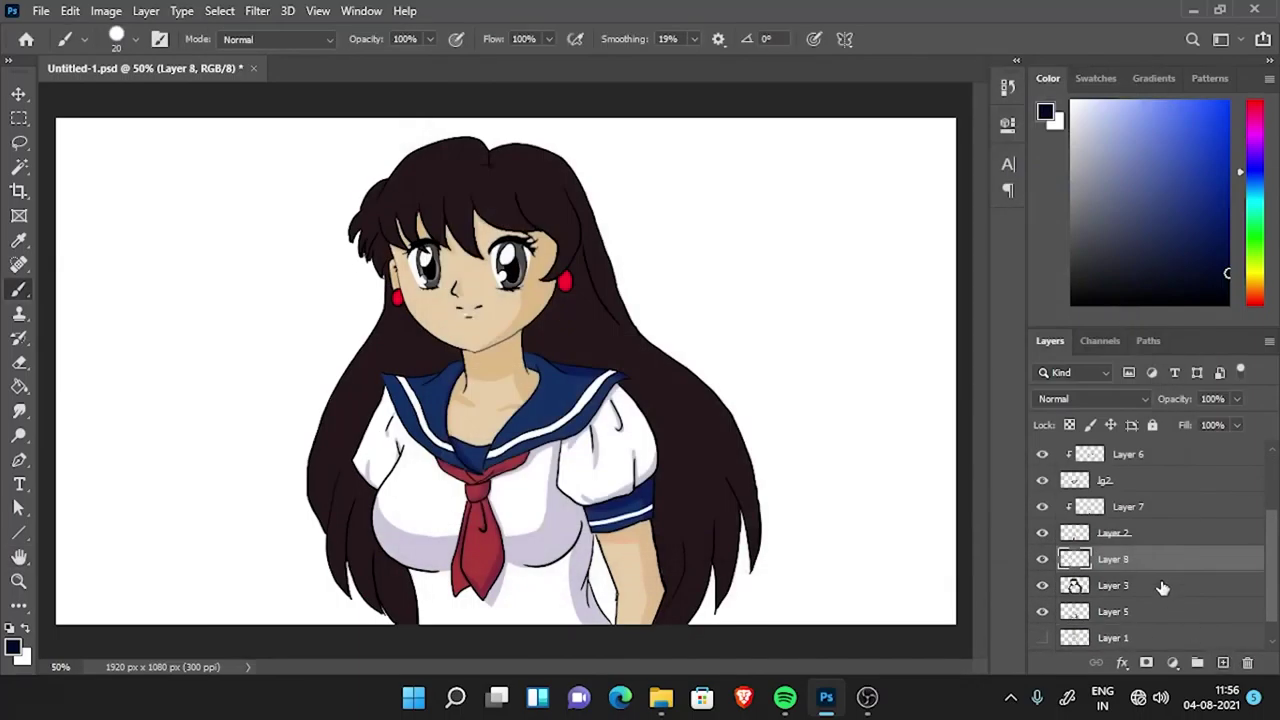
alt+click(688, 418)
key(ctrl+plus)
key(ctrl+plus)
key(ctrl+plus)
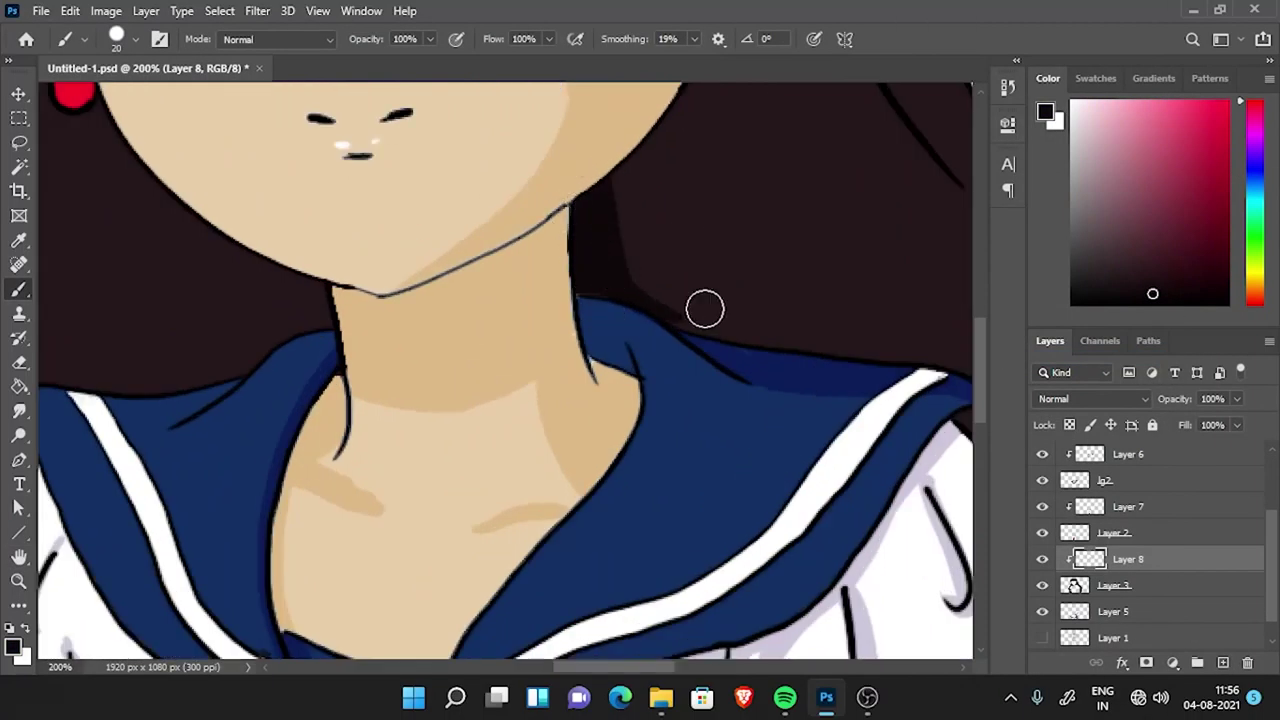
- Paint near-black shadows on the lower left hair strands and the hair beside the left sleeve
scroll(520, 334, down, 5)
drag(540, 410, 556, 605)
scroll(586, 646, down, 5)
drag(650, 395, 605, 605)
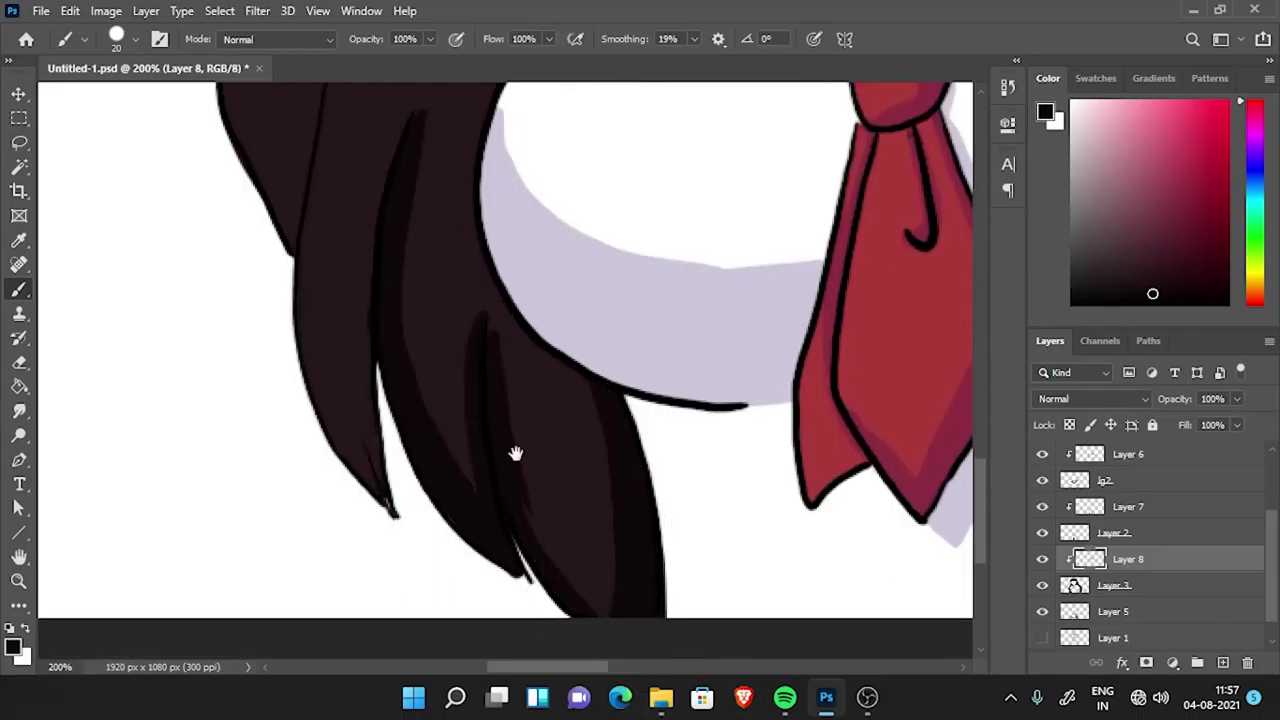
scroll(443, 326, up, 6)
drag(470, 125, 476, 420)
scroll(566, 460, up, 5)
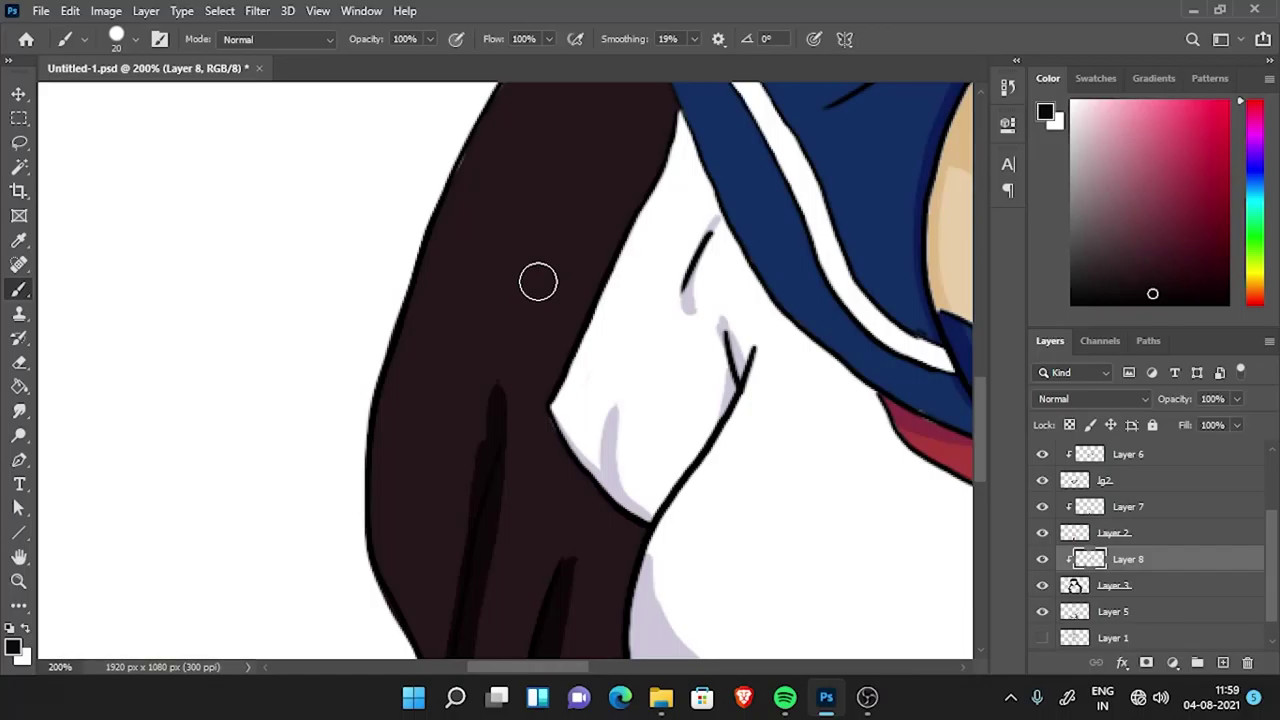
- Outline and fill a near-black shadow on the hair strand beneath the left bust
key(ctrl+minus)
key(ctrl+minus)
scroll(506, 525, up, 3)
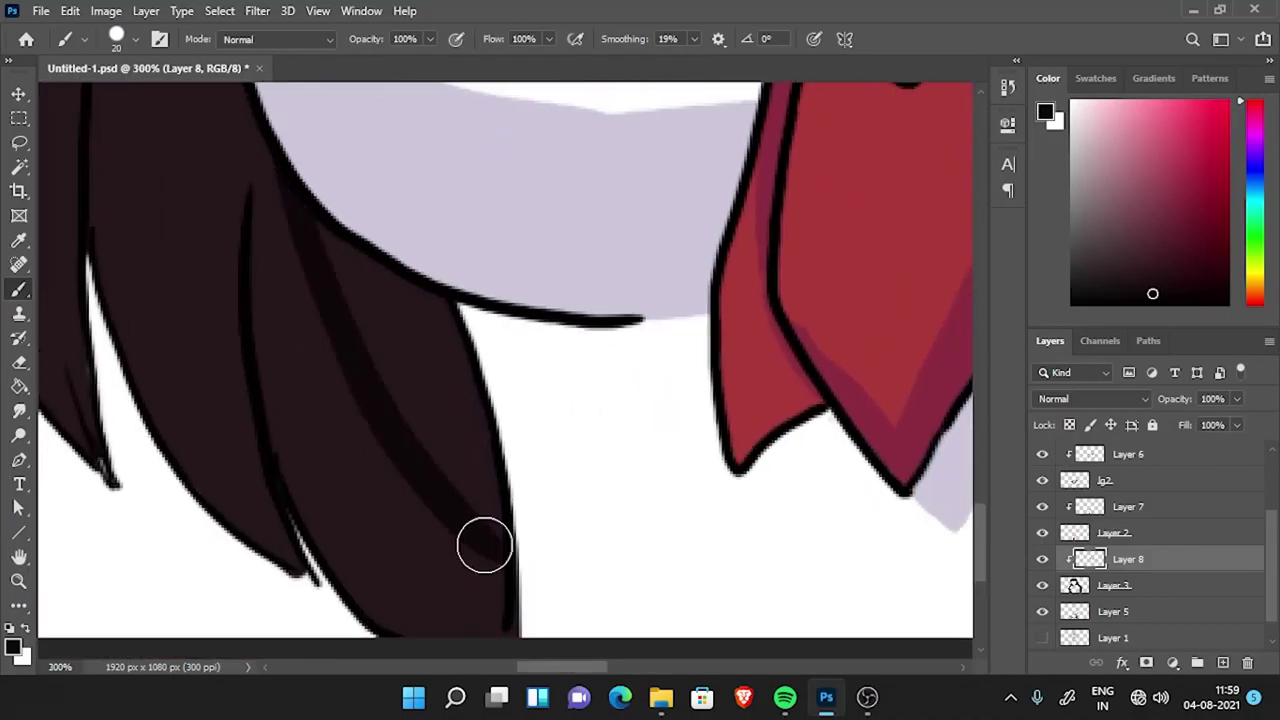
scroll(443, 449, down, 2)
scroll(414, 380, up, 2)
scroll(451, 363, left, 4)
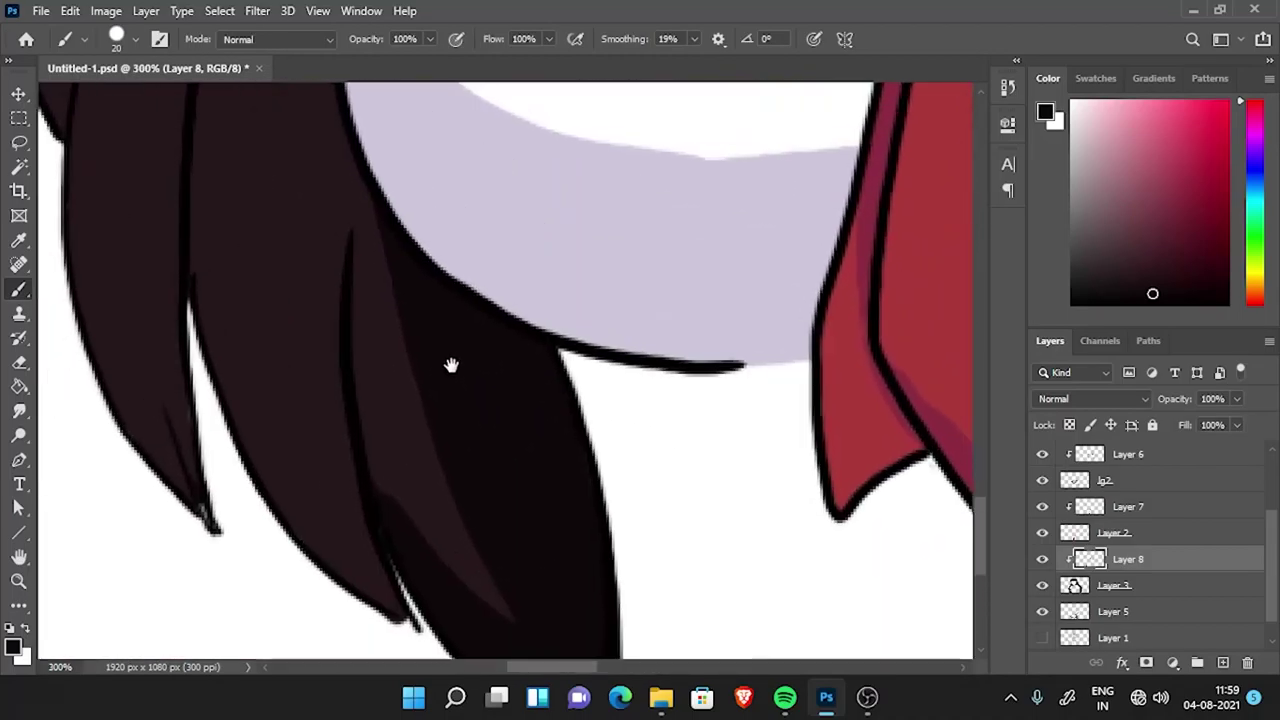
- Shade the left hair strands beside the sleeve and from the left ear down to the collar
scroll(354, 569, up, 4)
scroll(311, 477, up, 3)
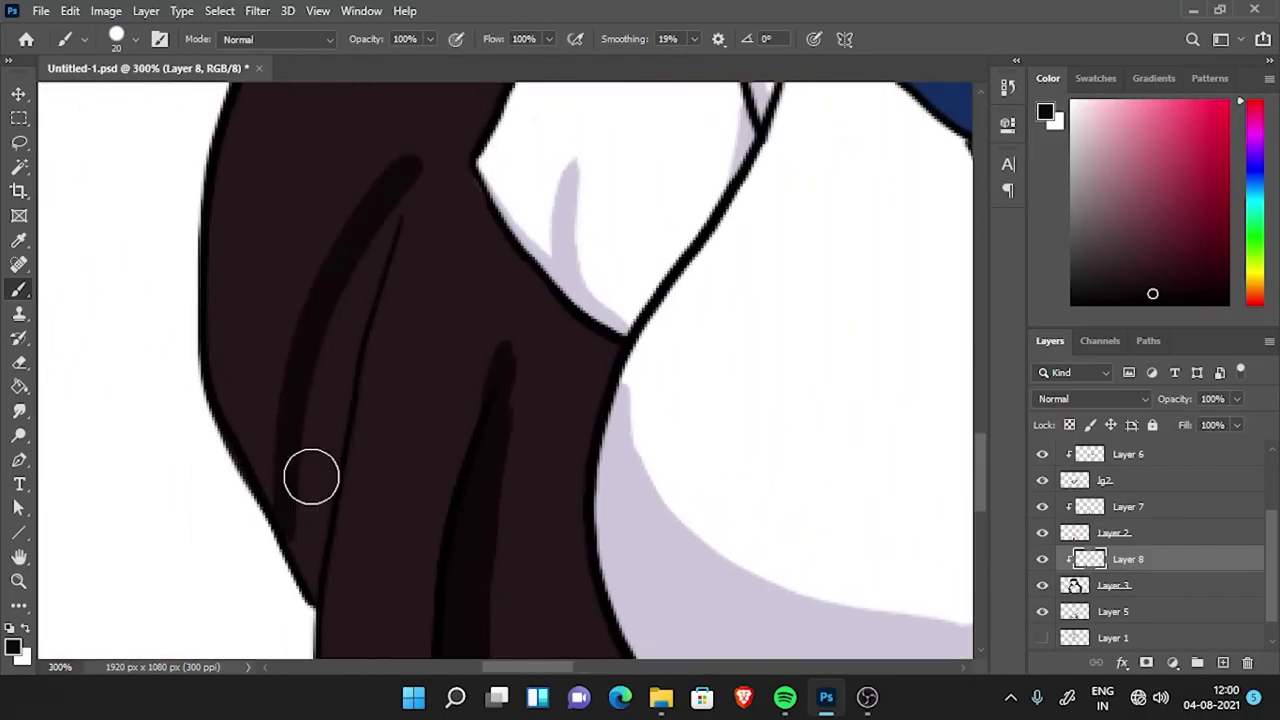
scroll(420, 420, down, 2)
scroll(390, 442, down, 1)
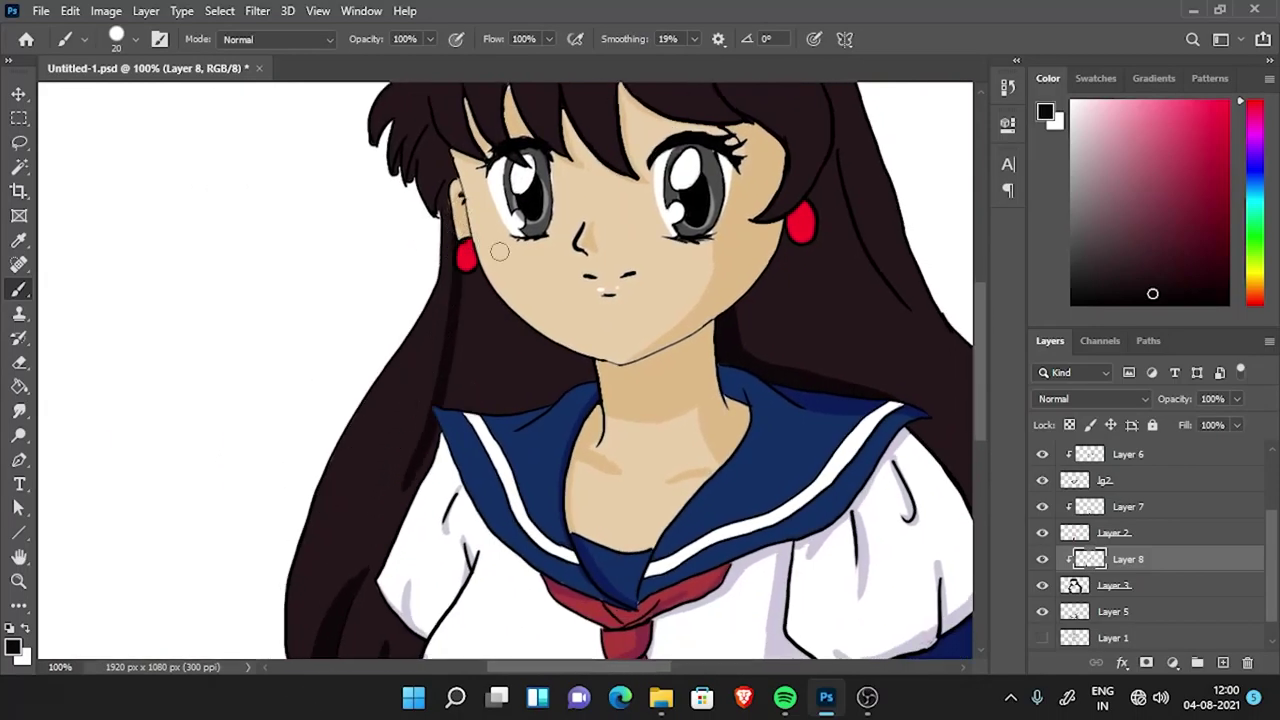
- On the Outline layer, draw a curved hair strand line from the left jaw past the collar tip, using a 6 px brush and 49% smoothing
key(alt+period)
right_click(605, 345)
drag(790, 369, 768, 369)
key(Return)
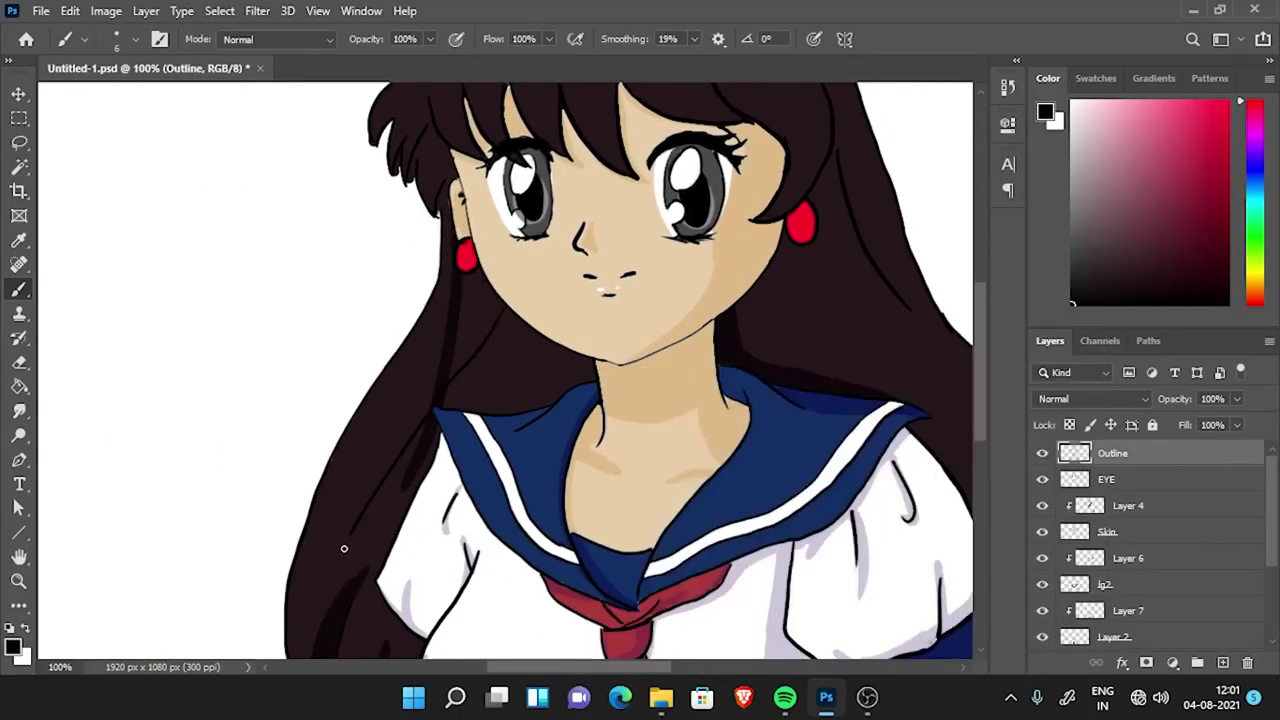
drag(726, 85, 720, 85)
scroll(325, 479, down, 2)
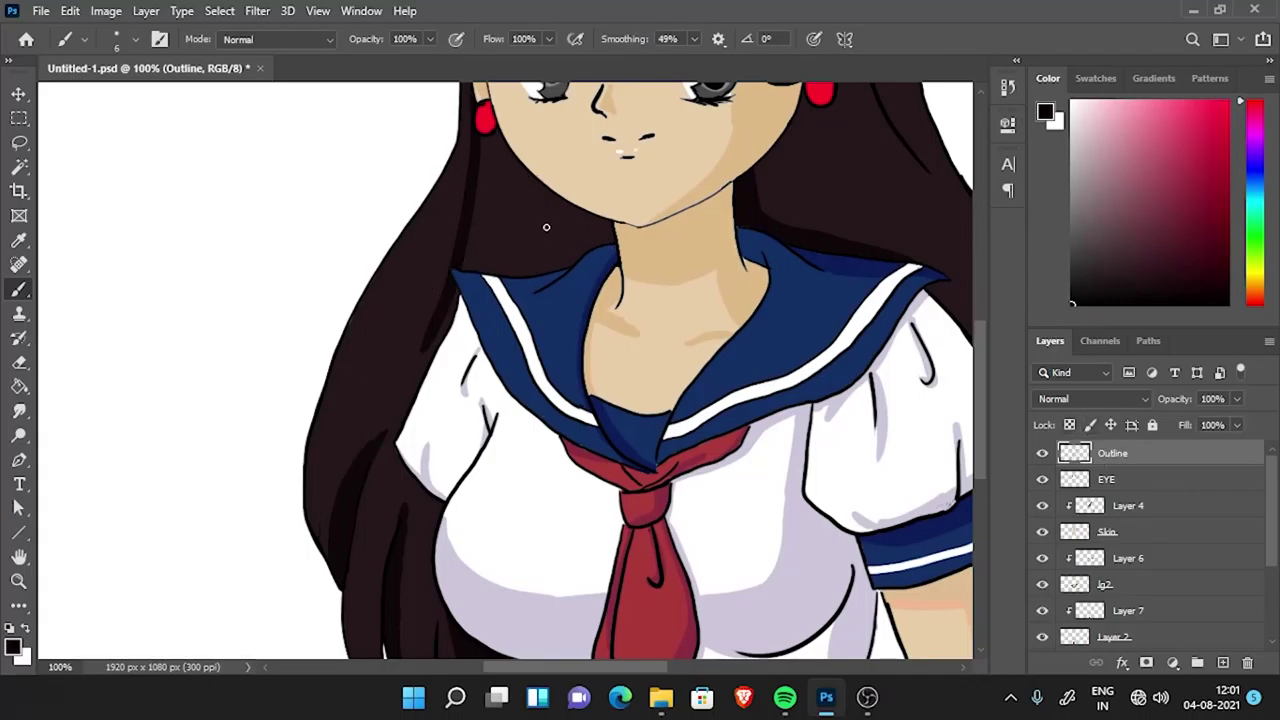
scroll(423, 320, up, 2)
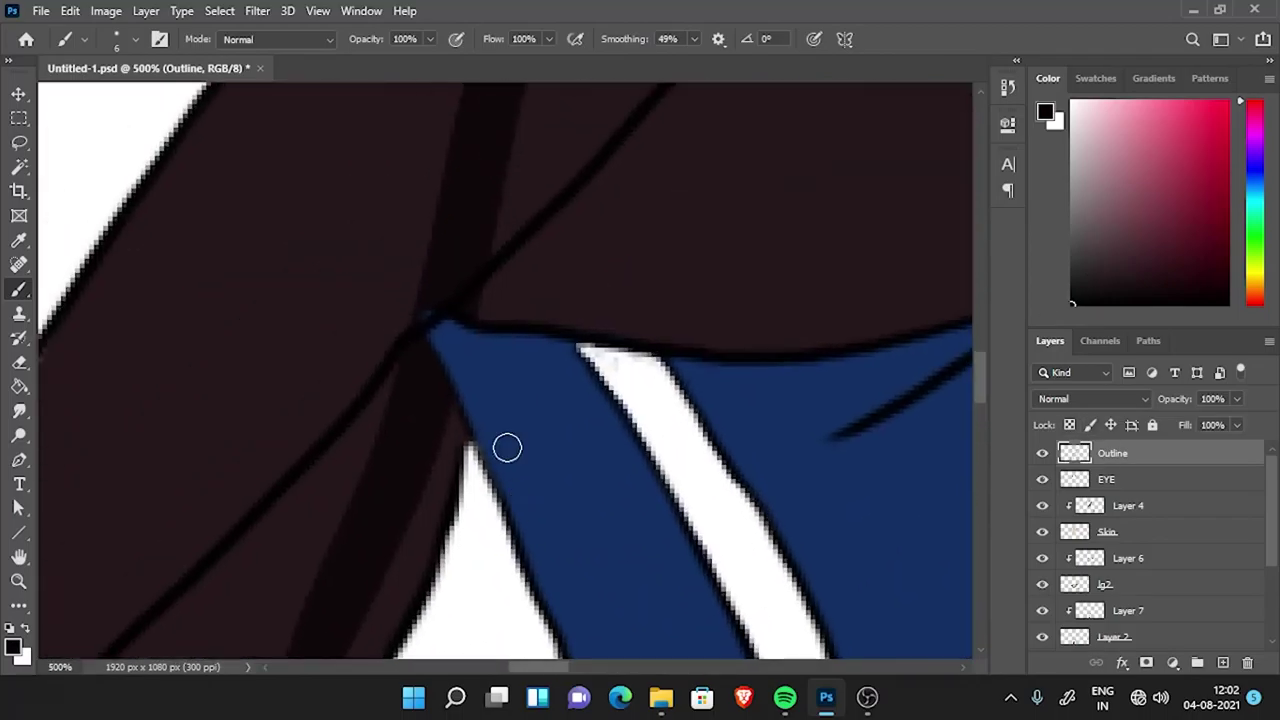
- Clean up the outline where the new strand line meets the left collar tip with a 1 px eraser
key(e)
key(ctrl+minus)
key(ctrl+minus)
key(ctrl+minus)
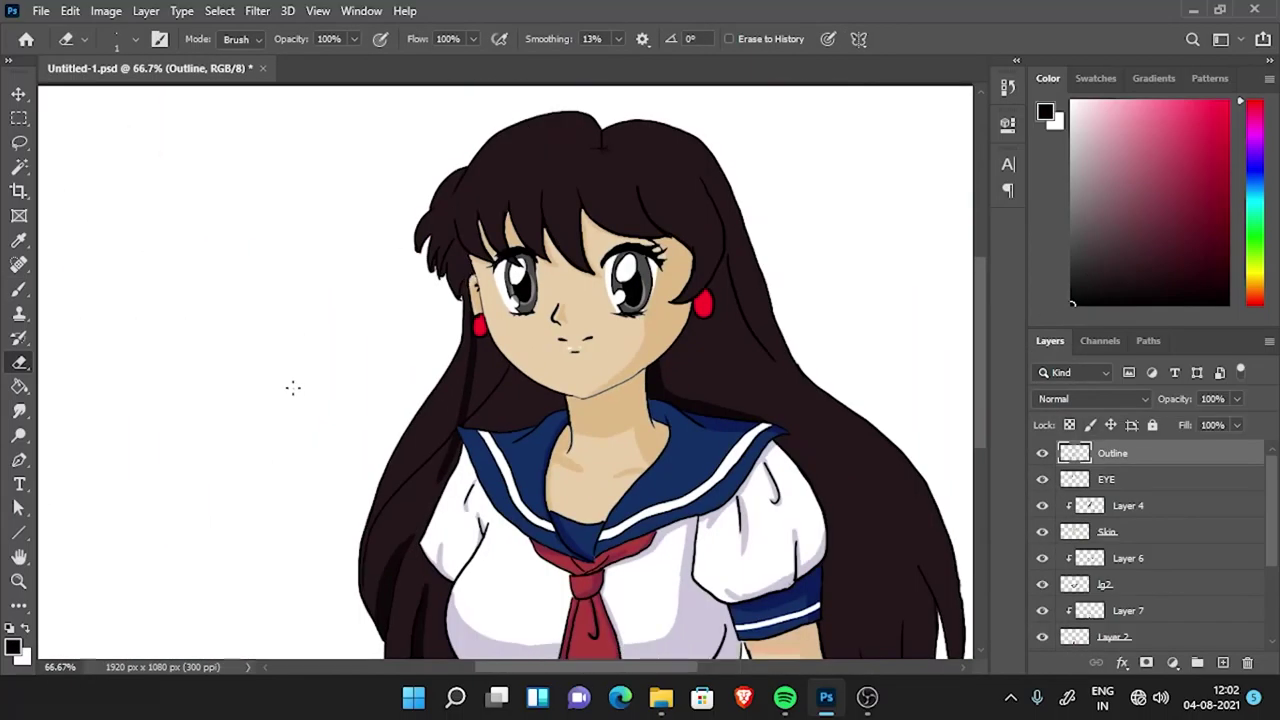
- Draw black curved eyebrows above both eyes on the Outline layer with a 15 px brush
key(b)
right_click(605, 240)
key(Return)
scroll(615, 236, up, 3)
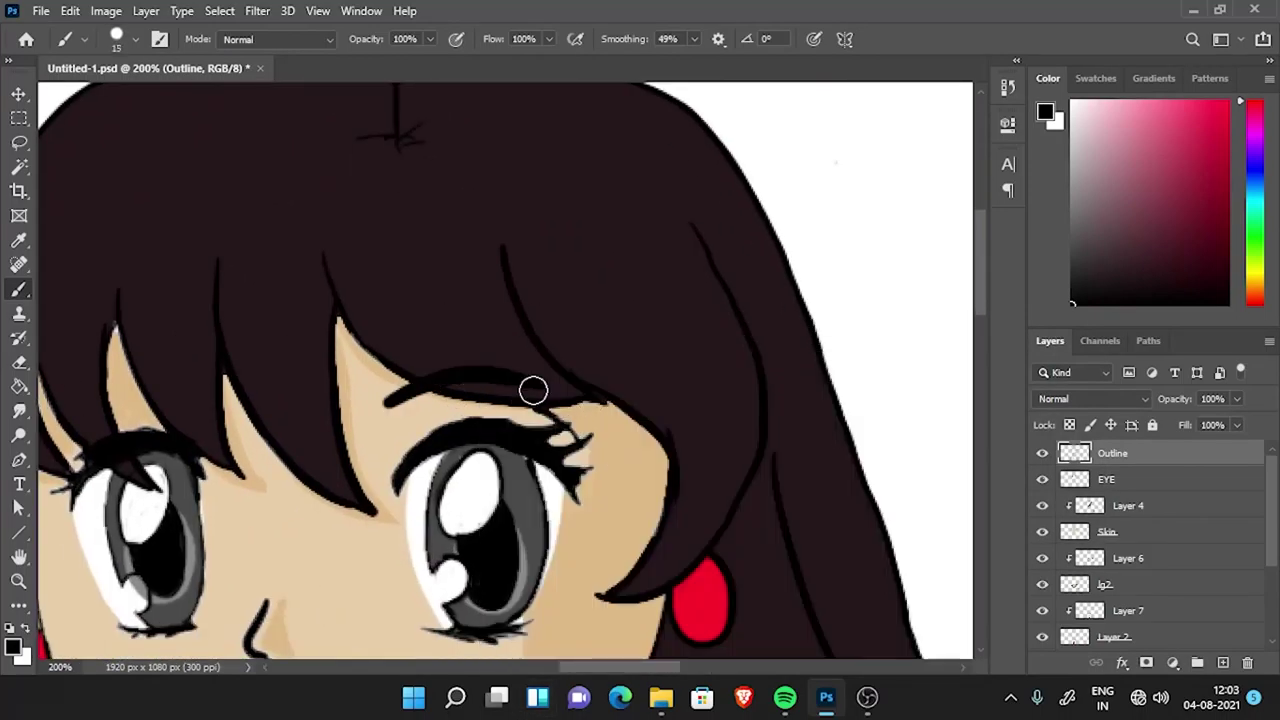
scroll(334, 461, left, 2)
- On Layer 8, rework the hair shadow near the left collar tip to follow the new strand line
scroll(328, 357, down, 5)
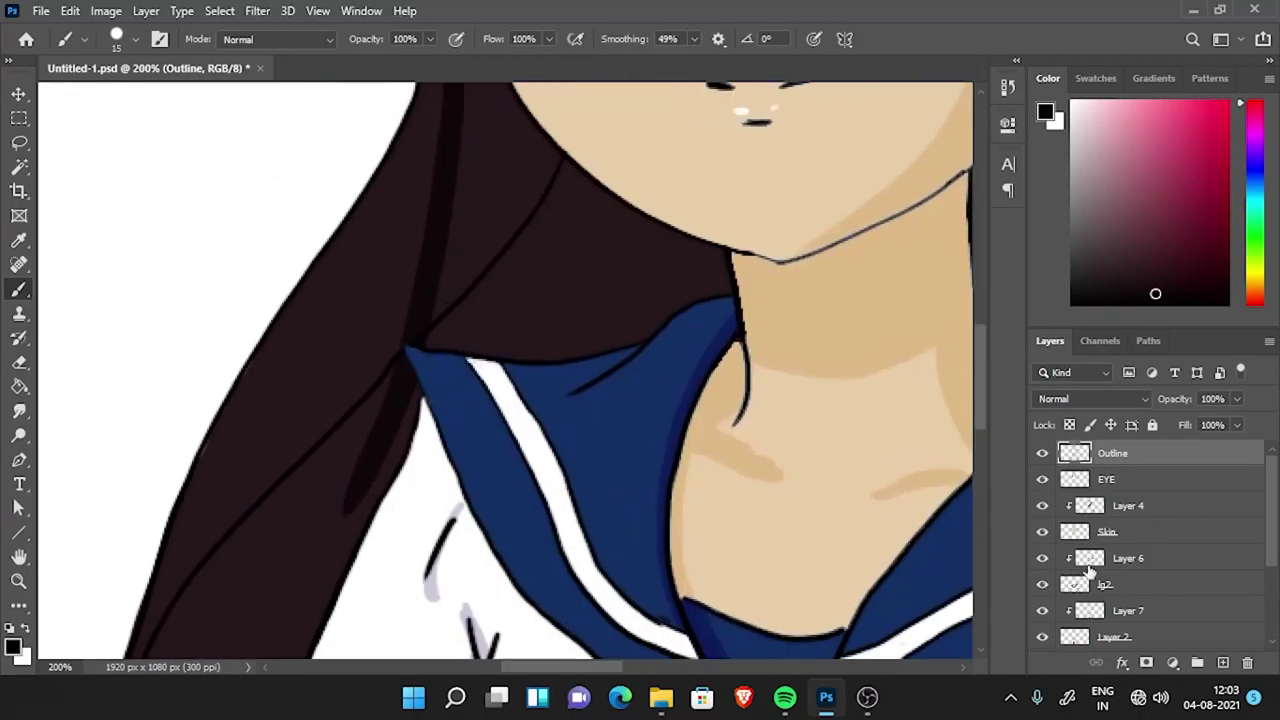
ctrl+click(460, 314)
key(e)
key(b)
scroll(450, 300, up, 2)
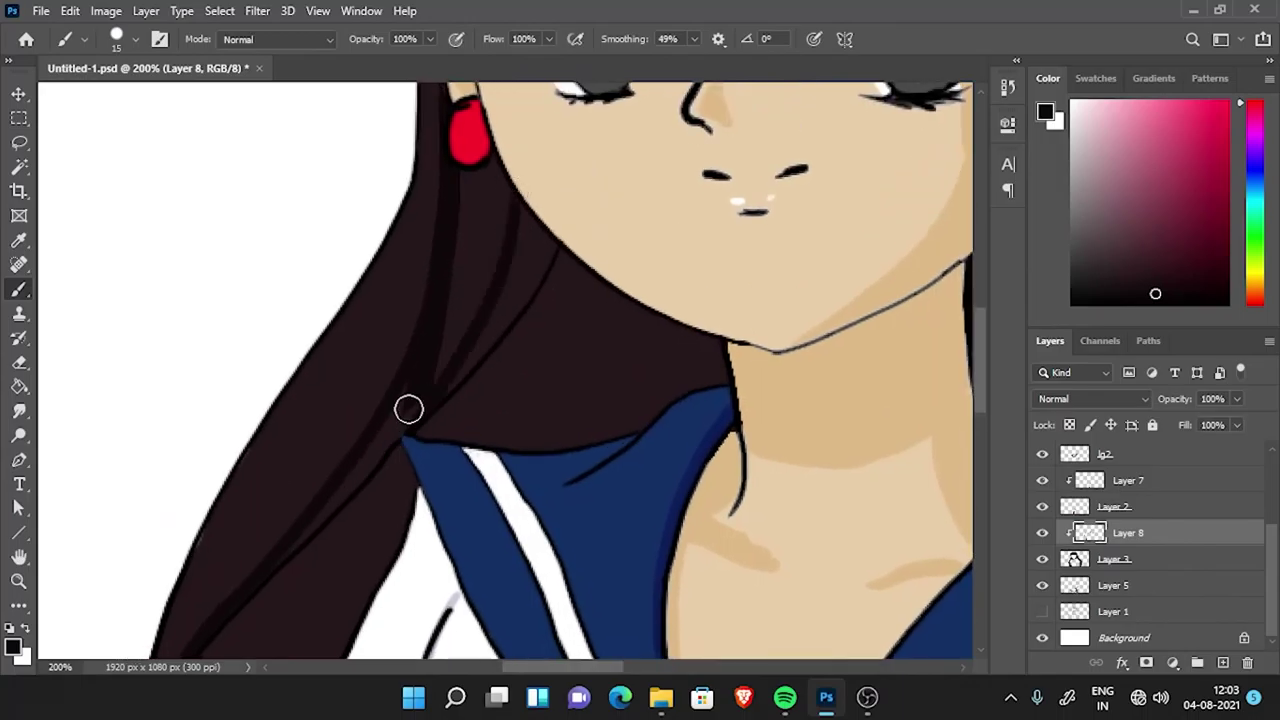
scroll(390, 350, down, 2)
key(e)
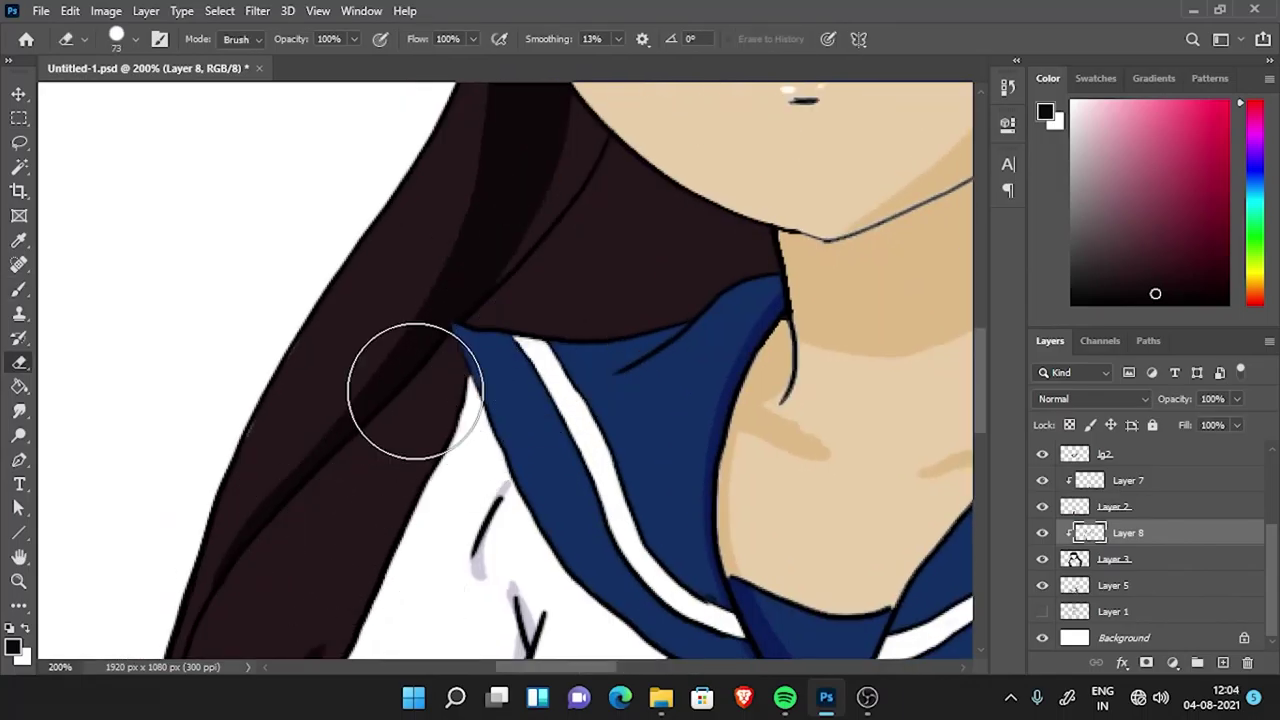
- Paint near-black shading on the hair below the left jaw, between the face and the collar
key(b)
mouse_move(640, 200)
mouse_down()
mouse_move(751, 171)
mouse_move(661, 261)
mouse_up()
scroll(349, 286, up, 5)
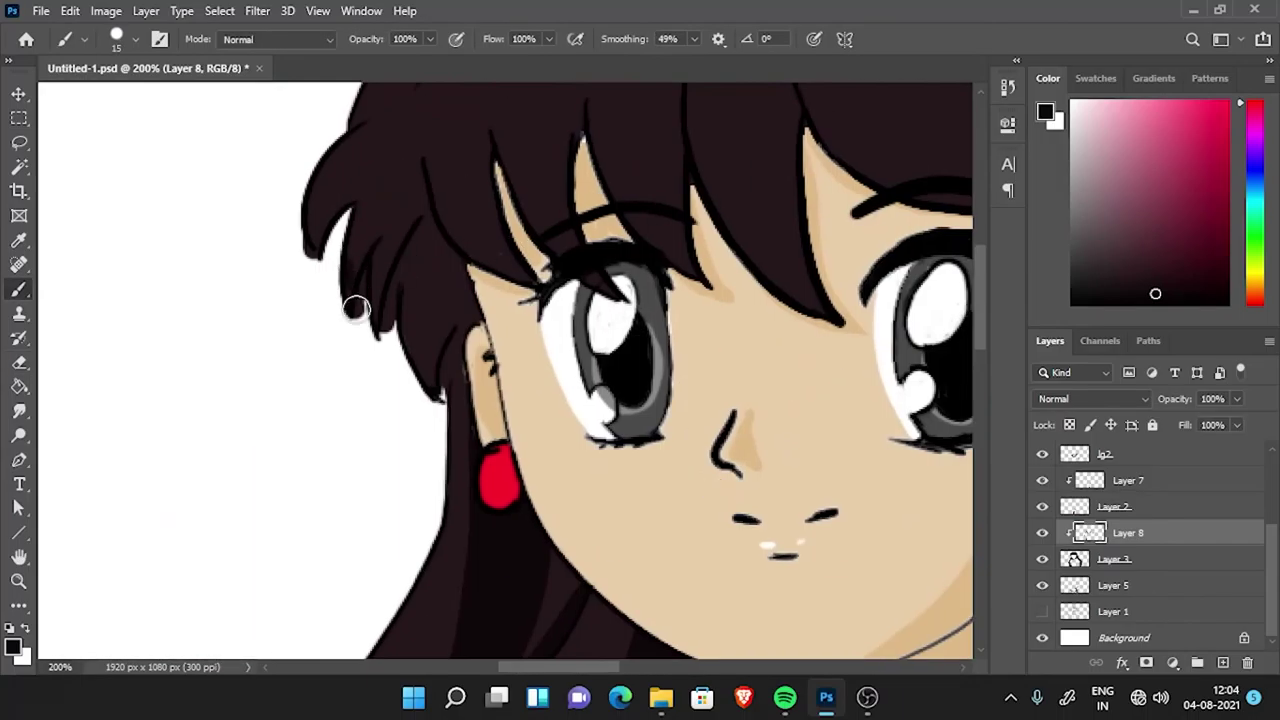
- Clean up the outline edges around the left hair tips on Layer 3 with a 1 px eraser
scroll(457, 271, up, 3)
ctrl+click(457, 271)
right_click(457, 271)
key(e)
drag(326, 293, 330, 385)
scroll(330, 385, down, 2)
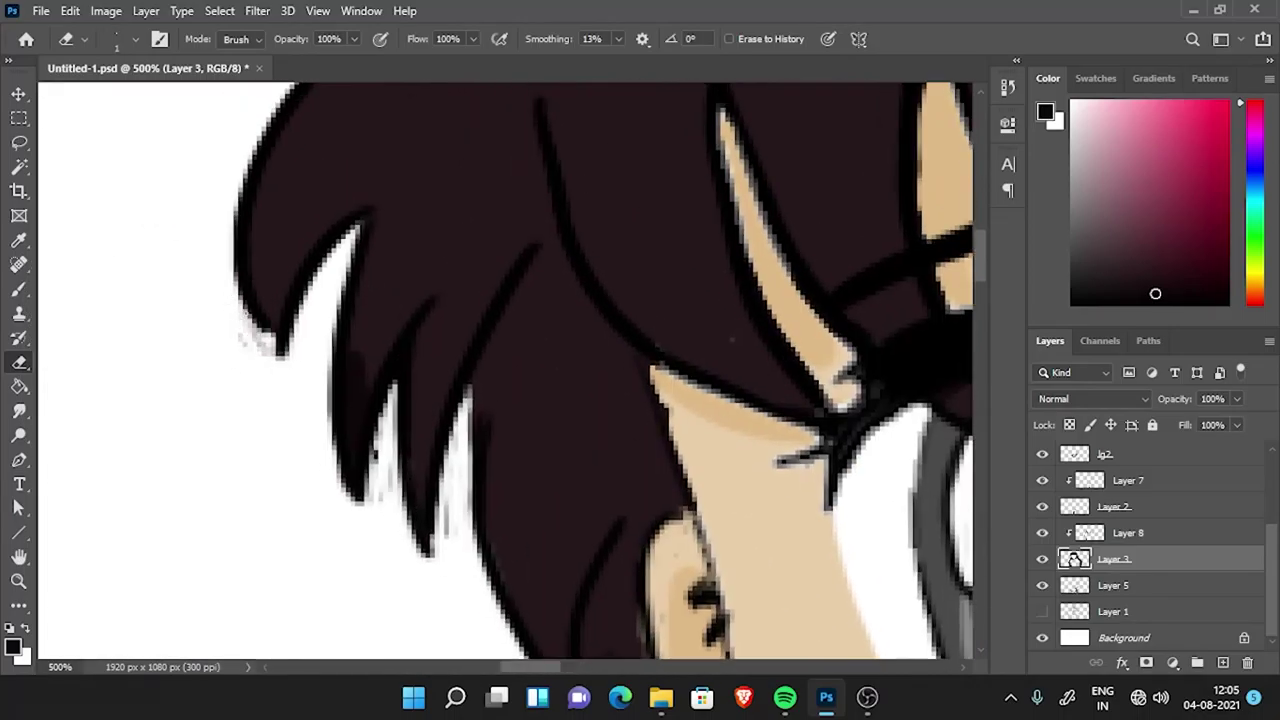
- On Layer 8, paint near-black shading along the fringe strands and the left side hair with a 14 px brush
key(b)
right_click(620, 338)
key(Escape)
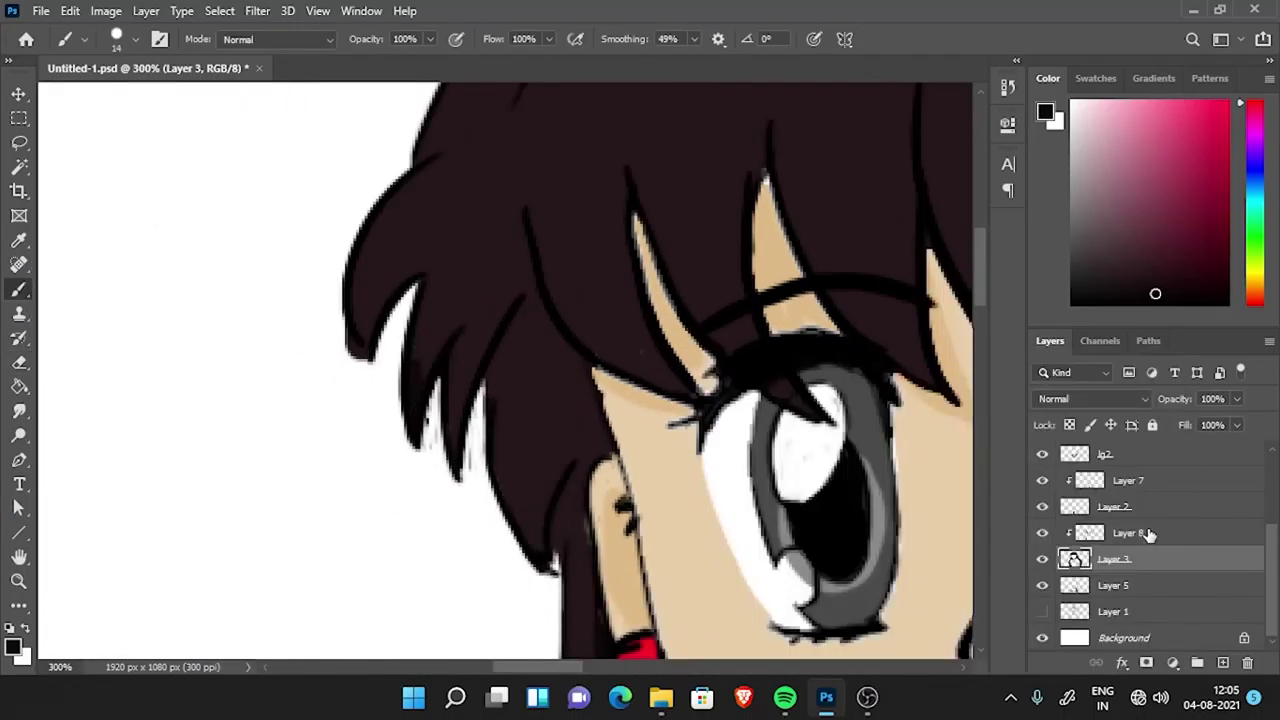
click(1149, 540)
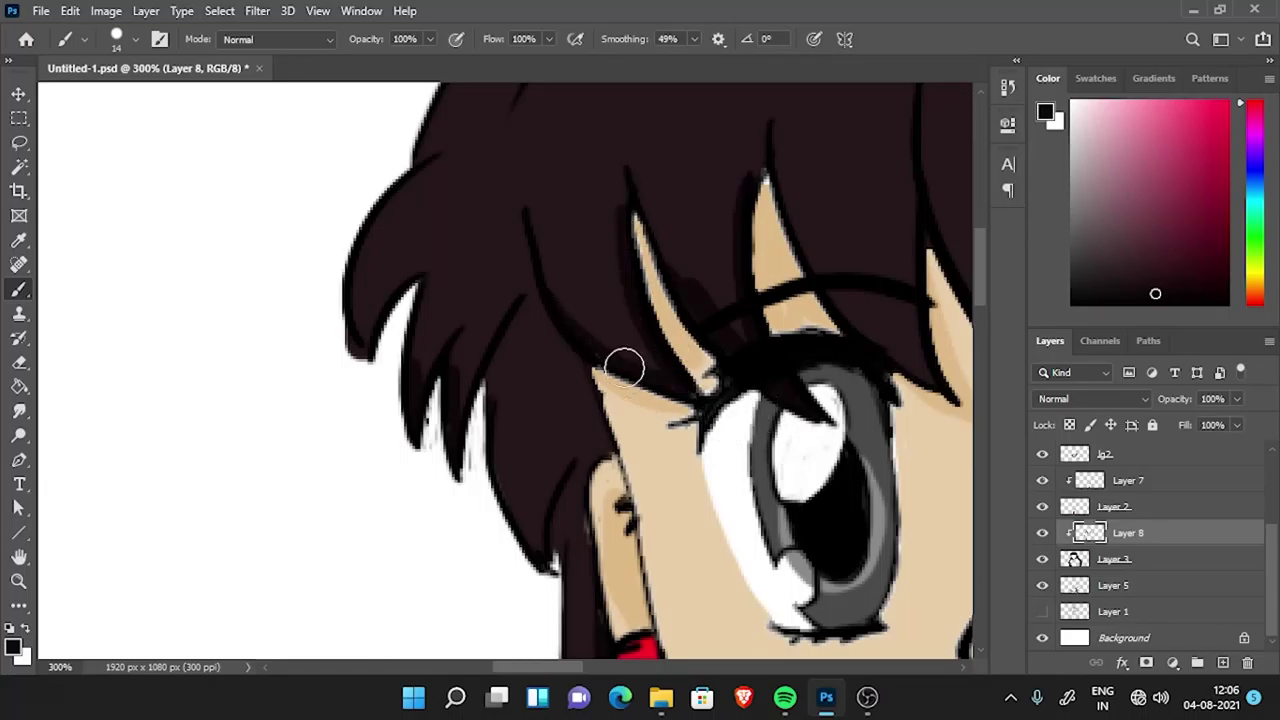
drag(590, 427, 530, 520)
scroll(446, 412, up, 2)
scroll(446, 412, left, 2)
scroll(457, 471, up, 5)
scroll(457, 471, right, 4)
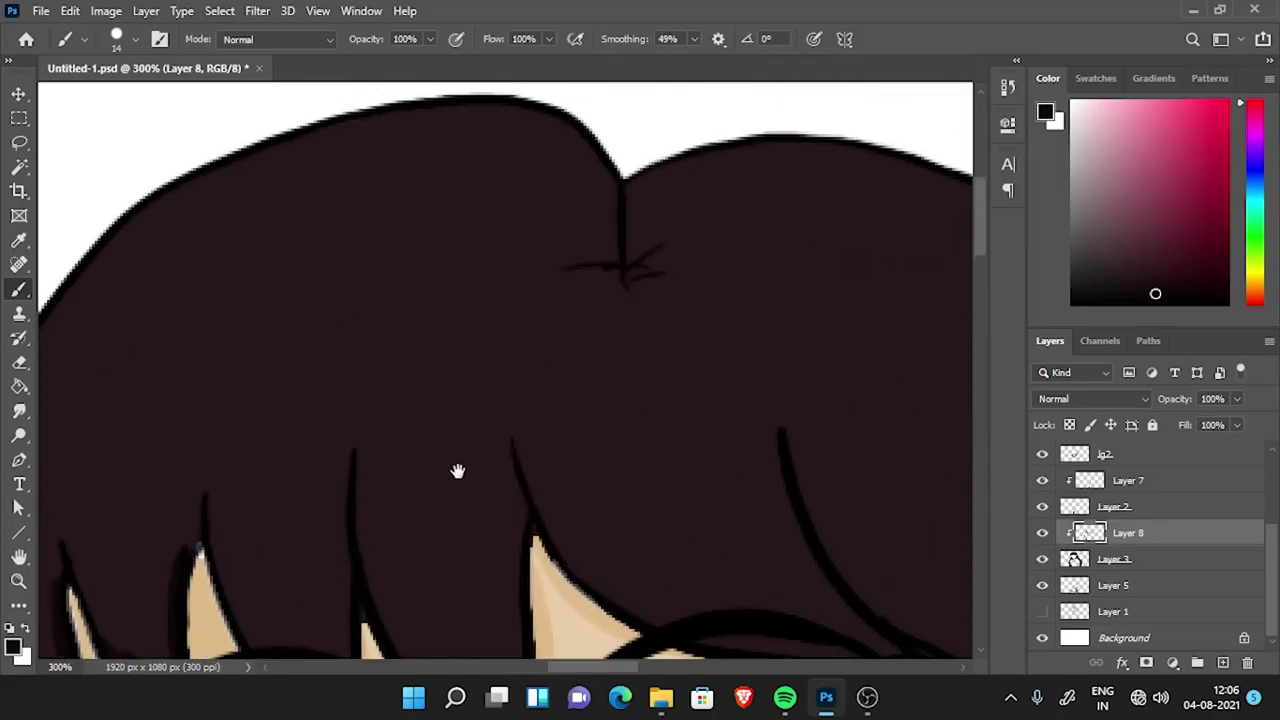
scroll(543, 386, down, 4)
scroll(590, 388, right, 3)
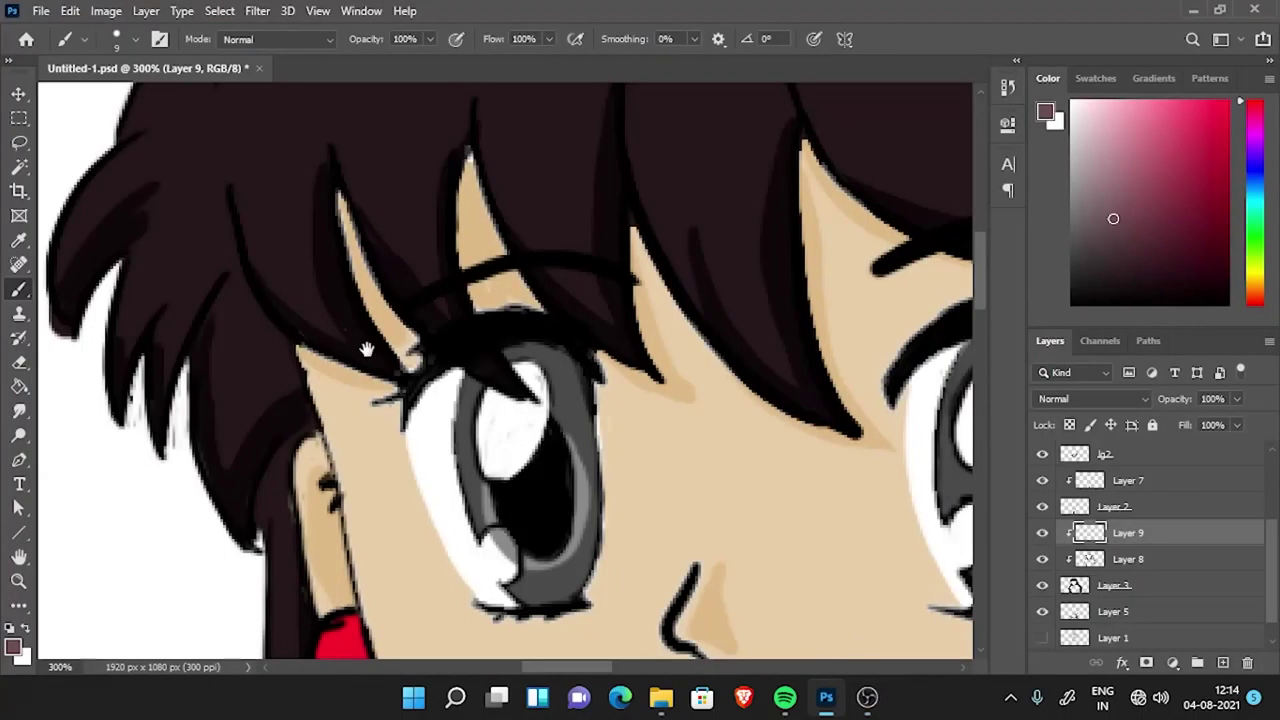
- On Layer 9, paint mauve highlights on the left hair tufts and the left fringe strands with a 9 px brush
scroll(366, 343, up, 3)
scroll(366, 343, left, 3)
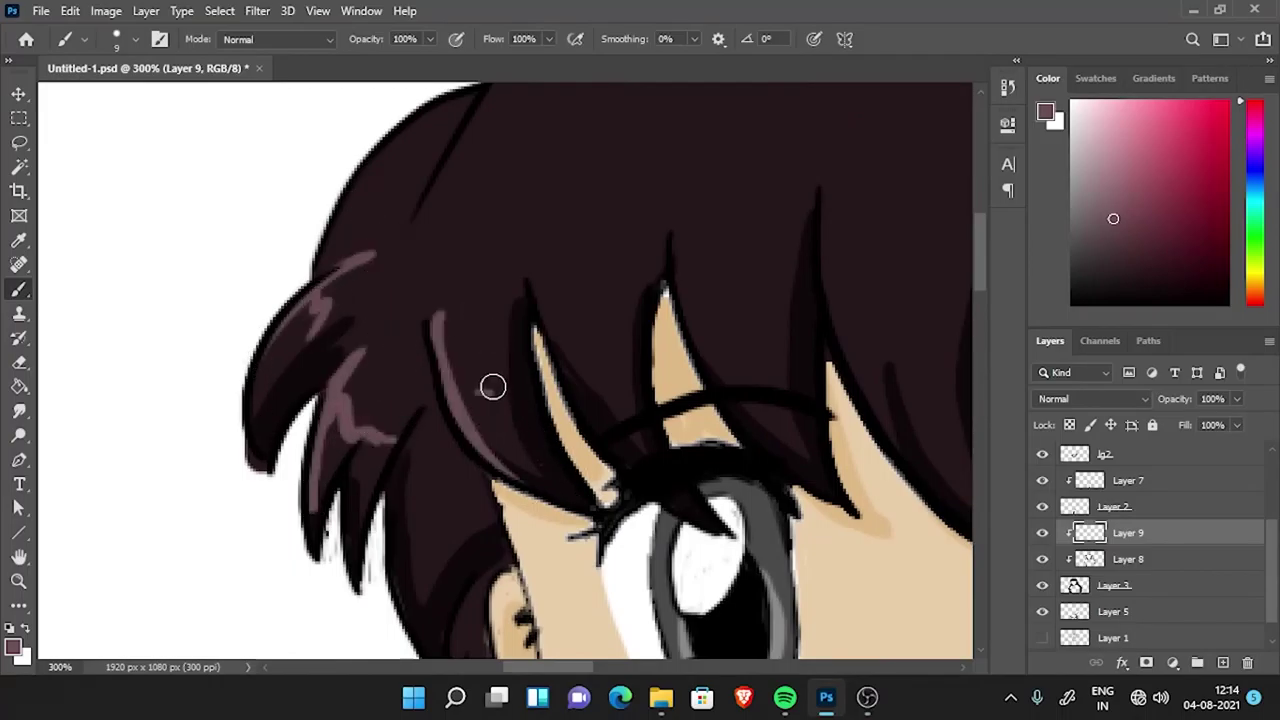
scroll(567, 268, down, 2)
scroll(534, 203, right, 2)
scroll(671, 346, up, 1)
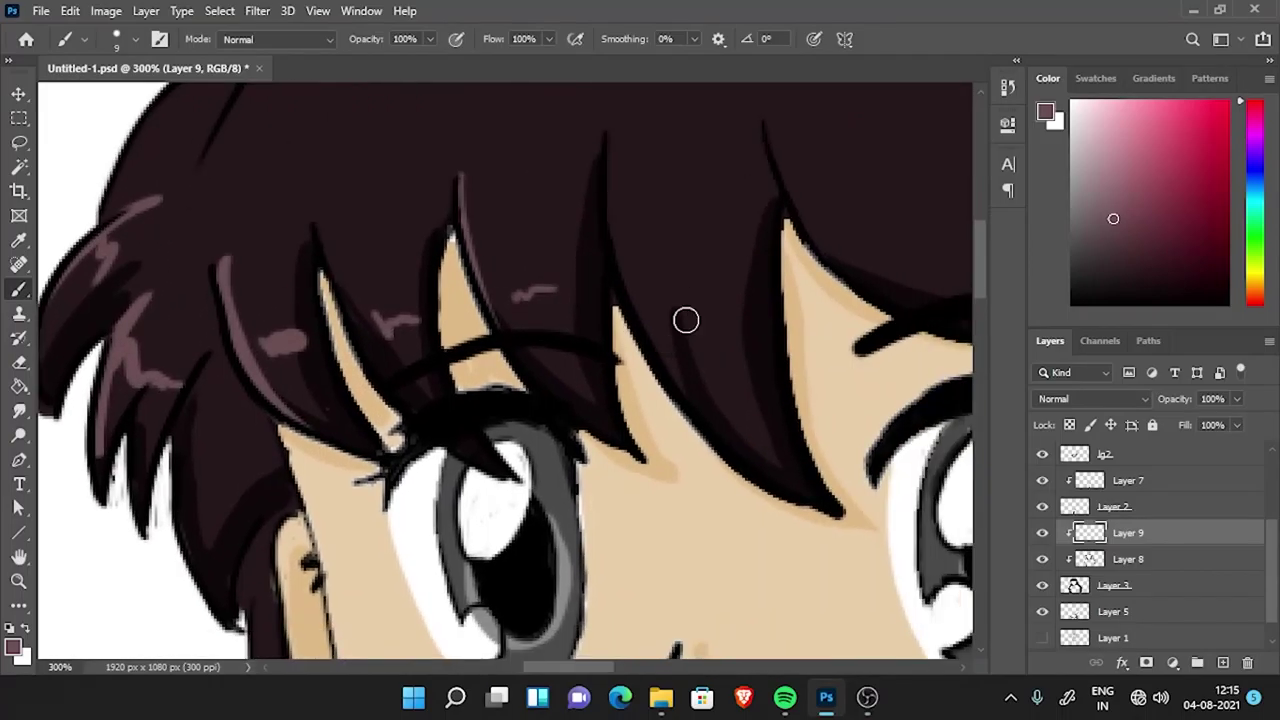
- Continue the mauve highlights across the right part of the fringe and the hair beside the face
scroll(746, 257, right, 3)
scroll(690, 368, right, 3)
drag(585, 285, 620, 243)
scroll(683, 414, down, 2)
scroll(683, 414, down, 4)
mouse_move(475, 111)
mouse_down()
mouse_move(552, 190)
mouse_move(636, 342)
mouse_up()
- Paint mauve highlight strokes along the long hair on the right side, down to its ends
scroll(699, 369, down, 3)
scroll(646, 214, right, 2)
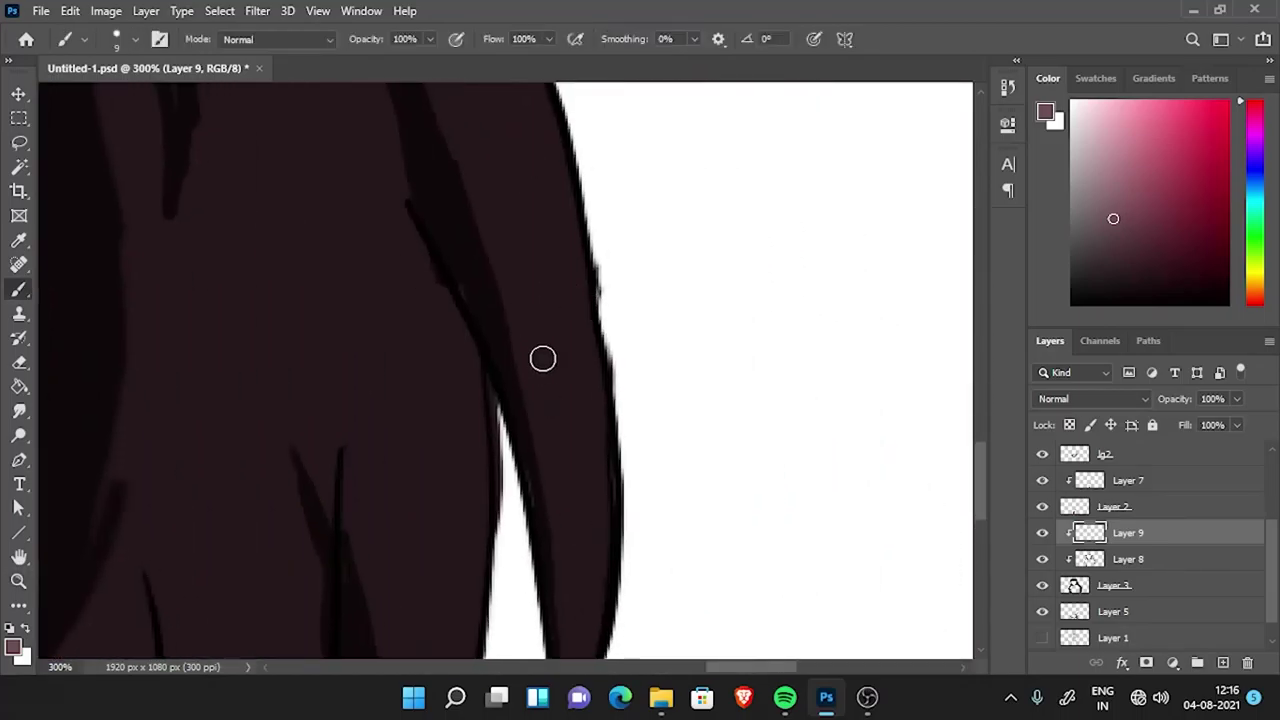
scroll(580, 357, up, 3)
scroll(580, 357, left, 2)
drag(605, 300, 588, 390)
mouse_move(650, 105)
mouse_down()
mouse_move(646, 329)
mouse_move(570, 560)
mouse_up()
scroll(430, 427, down, 2)
scroll(430, 427, left, 2)
scroll(430, 427, down, 2)
drag(300, 490, 477, 169)
drag(600, 210, 511, 383)
scroll(360, 383, down, 3)
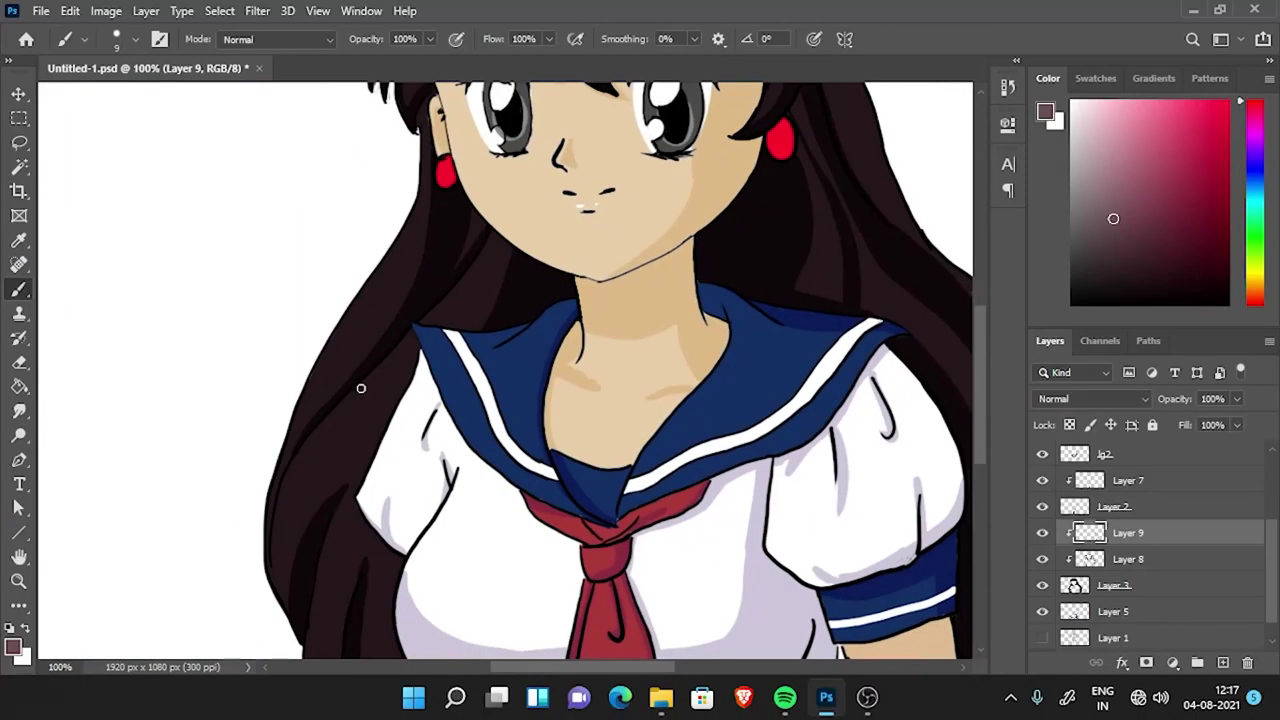
- Add mauve highlight strokes to the long hair beside the left collar tip
scroll(528, 370, up, 3)
drag(482, 433, 505, 468)
scroll(482, 440, down, 5)
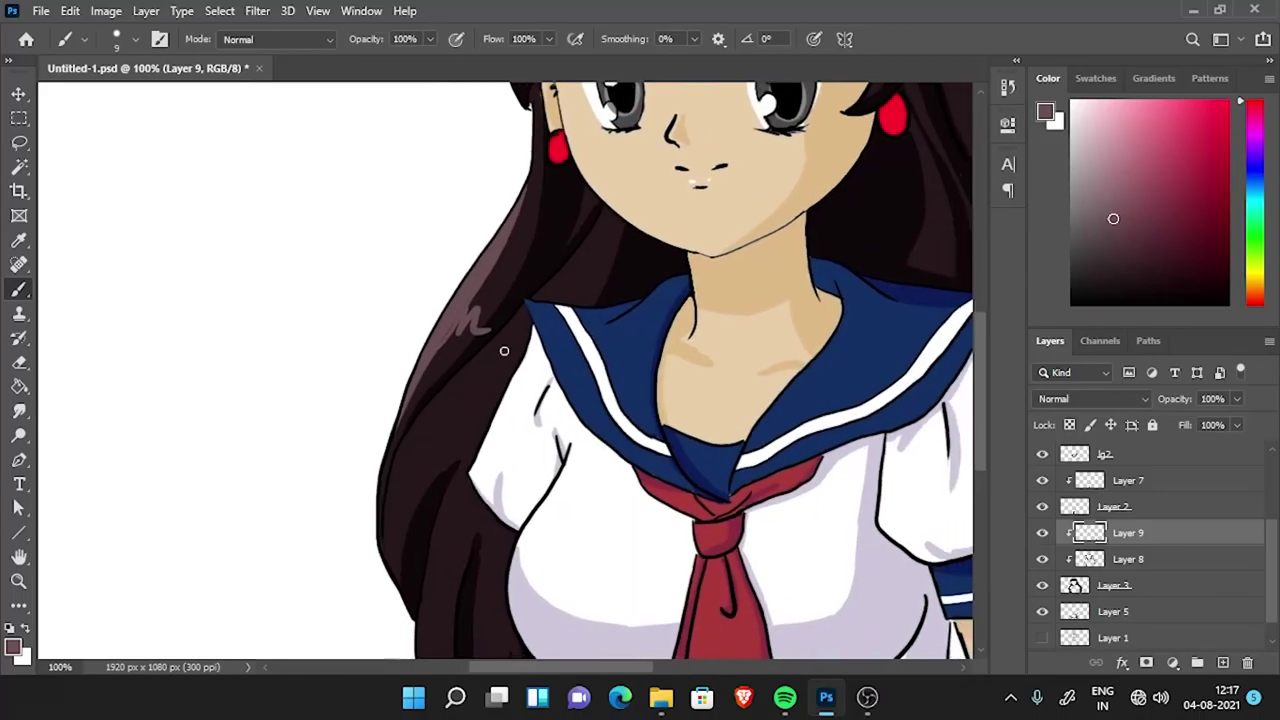
scroll(628, 534, right, 2)
- Move Layer 9 below Layer 8 and lower its opacity to 76%
key(ctrl+plus)
scroll(349, 189, up, 8)
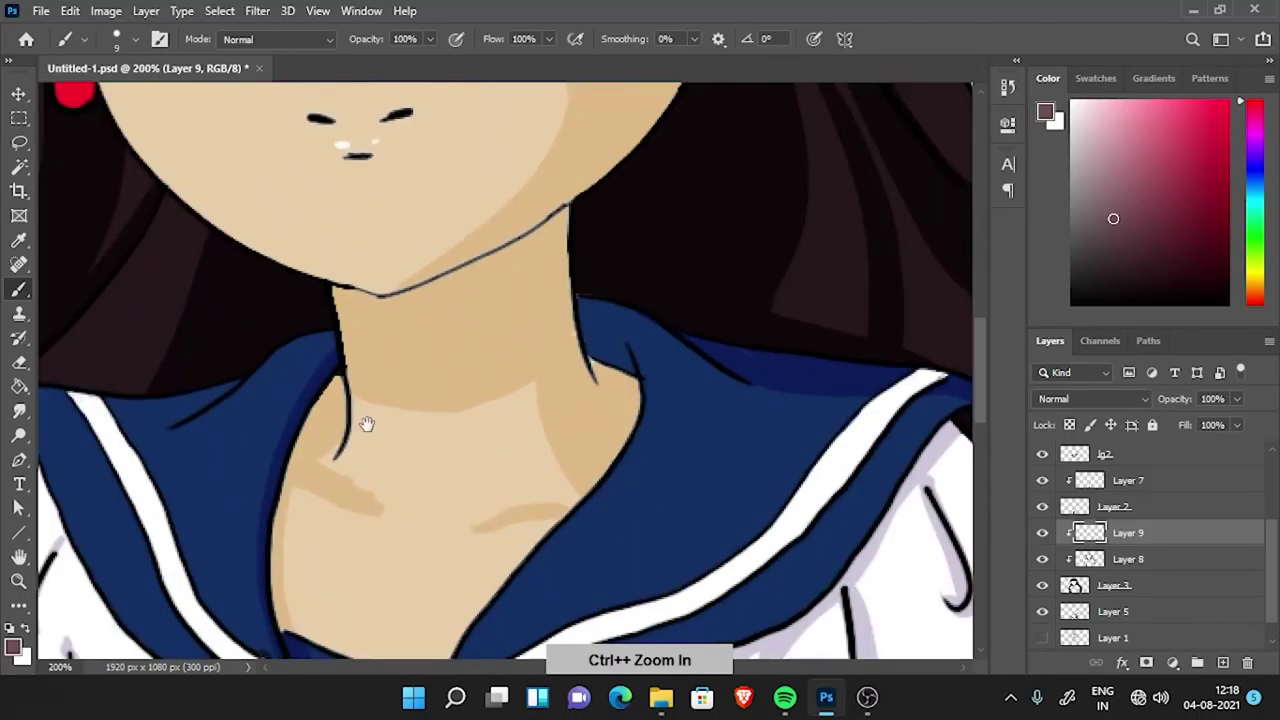
scroll(229, 457, left, 5)
scroll(273, 371, down, 2)
drag(1100, 533, 1100, 565)
- Paint a soft pink cloud behind the figure on a new layer below Layer 5, using a soft 133 px brush
key(ctrl+minus)
key(ctrl+minus)
click(1163, 119)
right_click(580, 345)
double_click(657, 543)
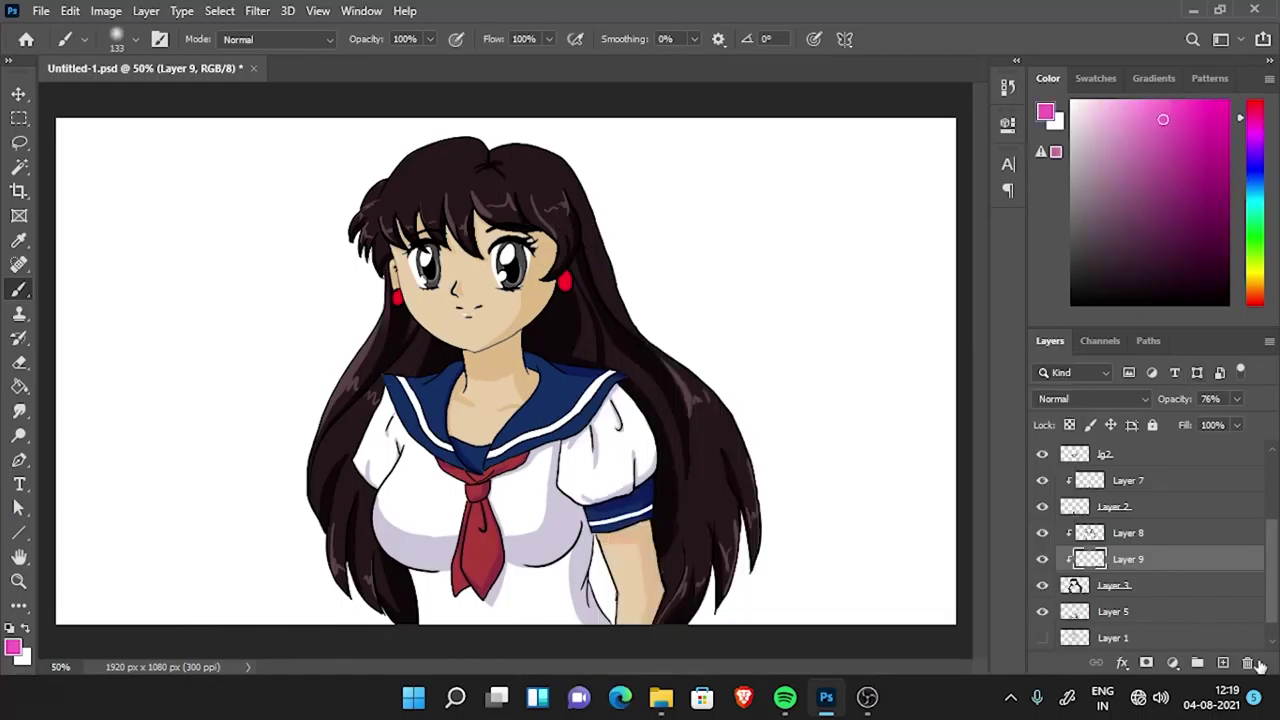
click(1222, 663)
drag(175, 335, 375, 280)
key(ctrl+z)
mouse_move(251, 369)
mouse_down()
mouse_move(320, 297)
mouse_move(438, 378)
mouse_move(760, 300)
mouse_up()
- Set the pink cloud layer to 65% opacity with the Multiply blend mode
drag(1240, 399, 1205, 415)
click(1090, 399)
click(1065, 277)
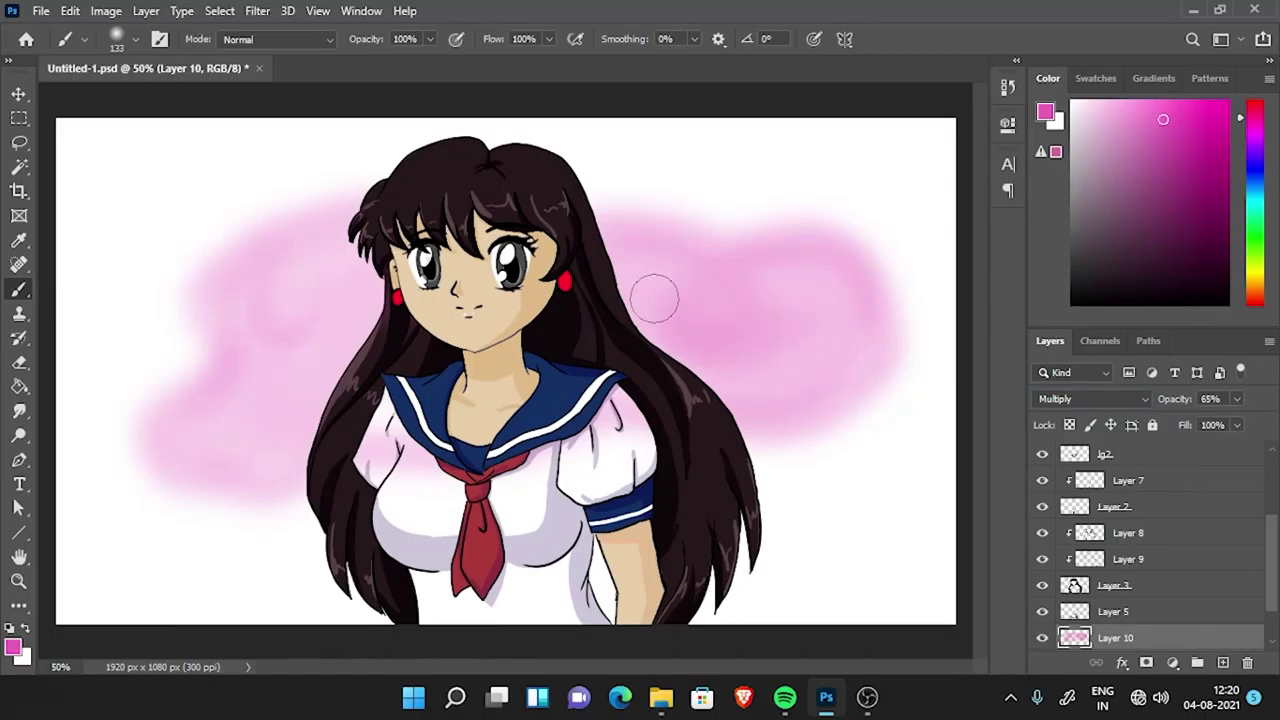
- Erase the pink that spills onto the white shirt and sleeves
key(e)
drag(551, 412, 630, 420)
key(b)
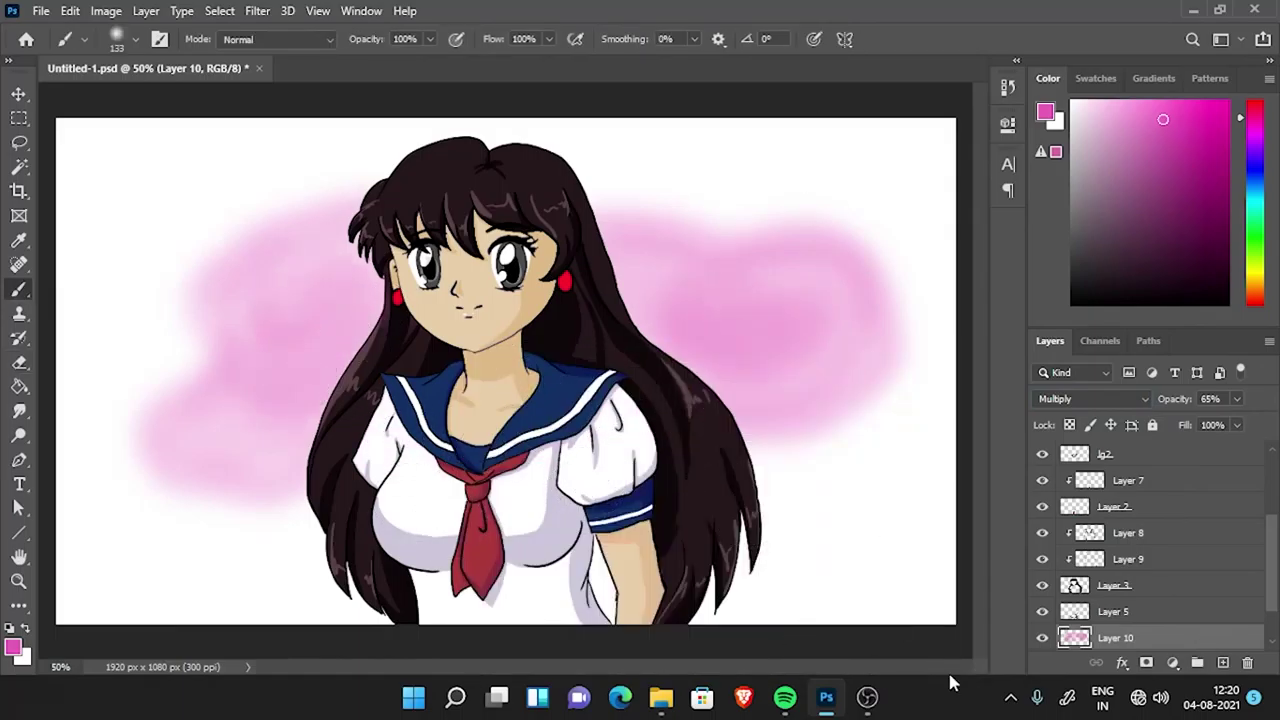